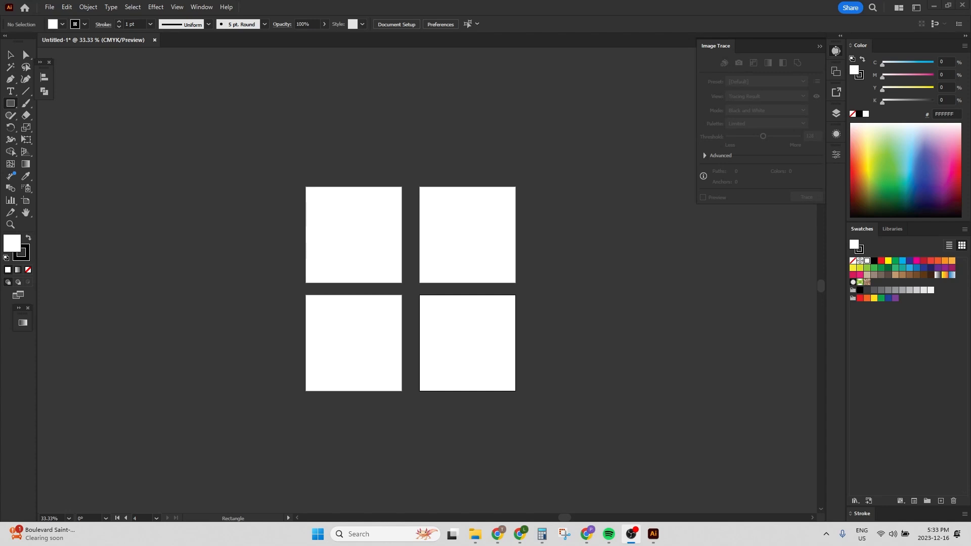
- Switch to the Peach Fuzz Color Palette folder in File Explorer and highlight the six palette PNG files
{"action": "key", "text": "super+Tab"}
{"action": "left_click", "coordinate": [373, 124]}
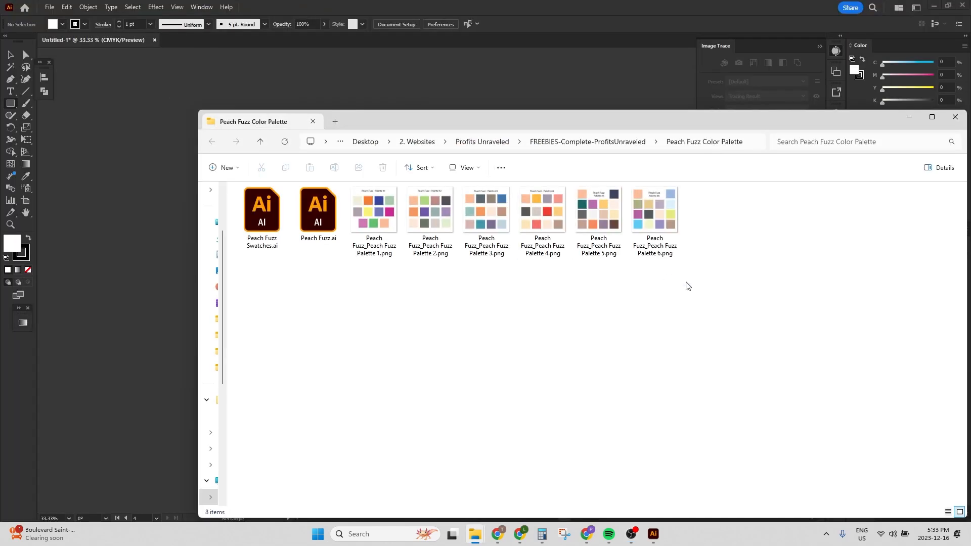
{"action": "left_click_drag", "start_coordinate": [756, 294], "coordinate": [383, 200]}
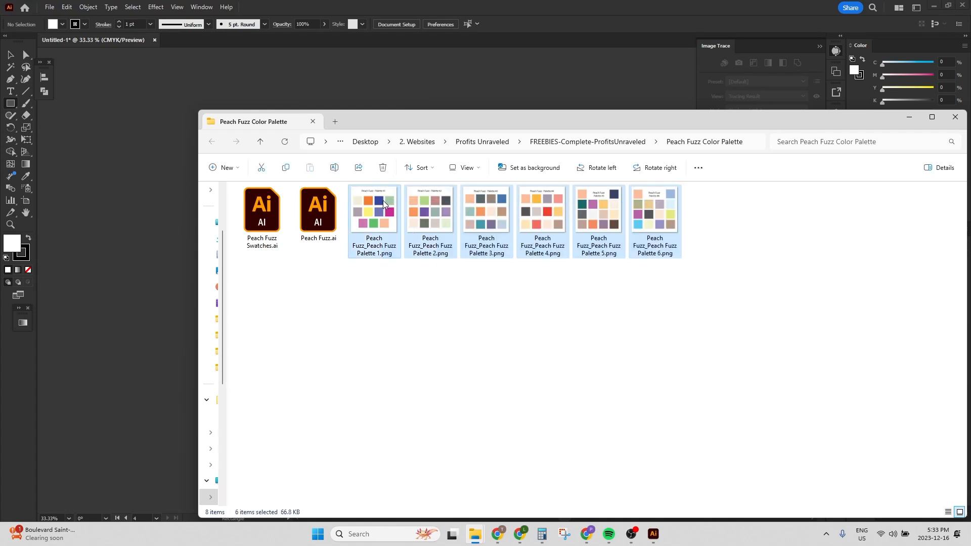
{"action": "left_click", "coordinate": [784, 263]}
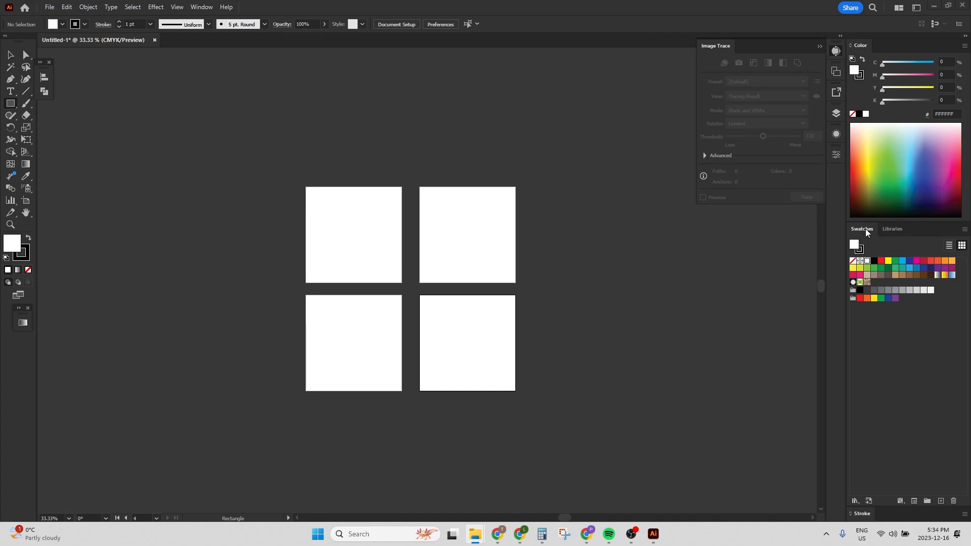
- Load Peach Fuzz Swatches.ai from Illustrator's preset Swatches folder as another swatch library
{"action": "left_click", "coordinate": [202, 9]}
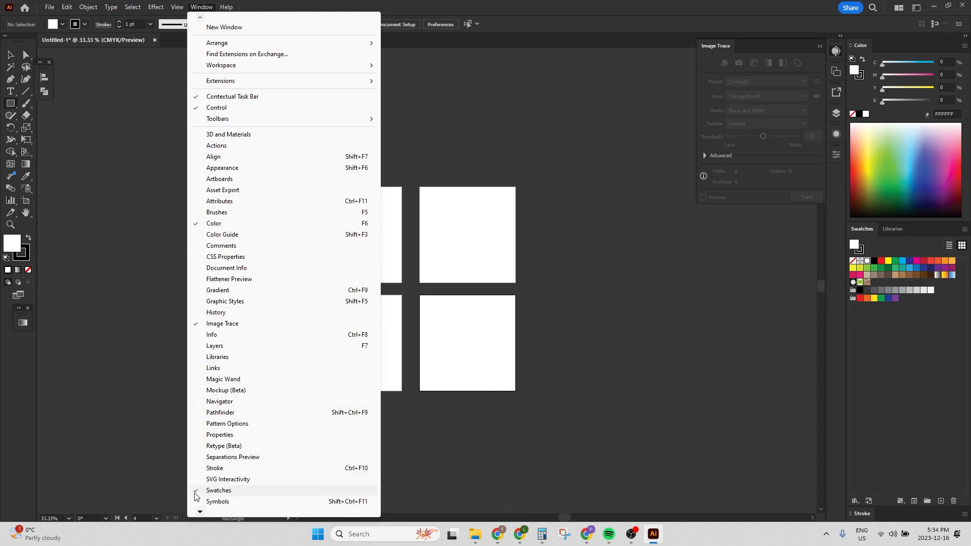
{"action": "left_click", "coordinate": [893, 332]}
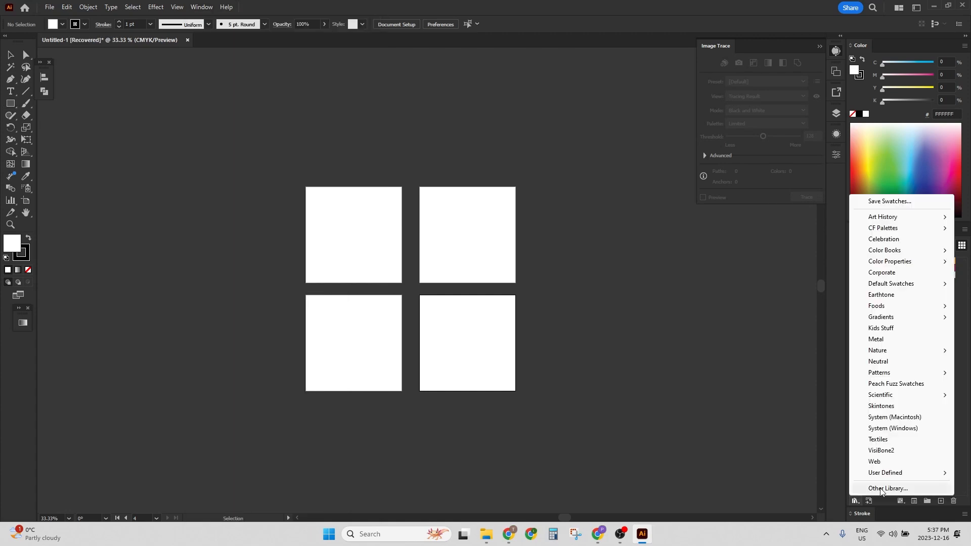
{"action": "left_click", "coordinate": [880, 488]}
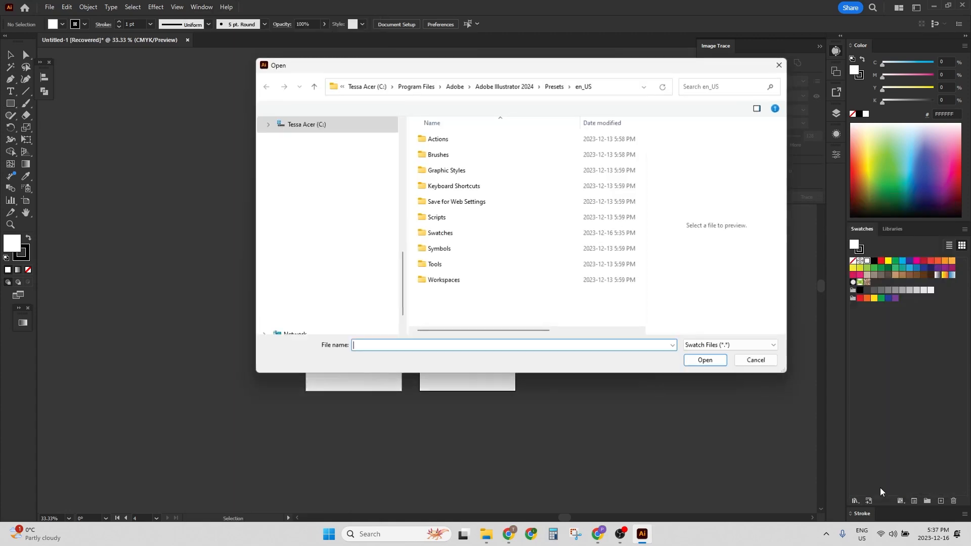
{"action": "double_click", "coordinate": [431, 231]}
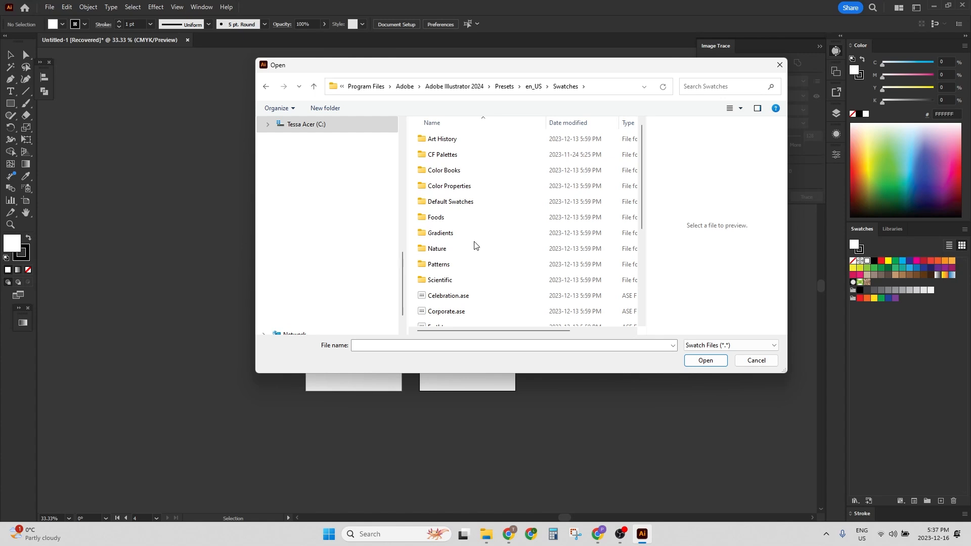
{"action": "scroll", "coordinate": [474, 245], "scroll_direction": "down", "scroll_amount": 3}
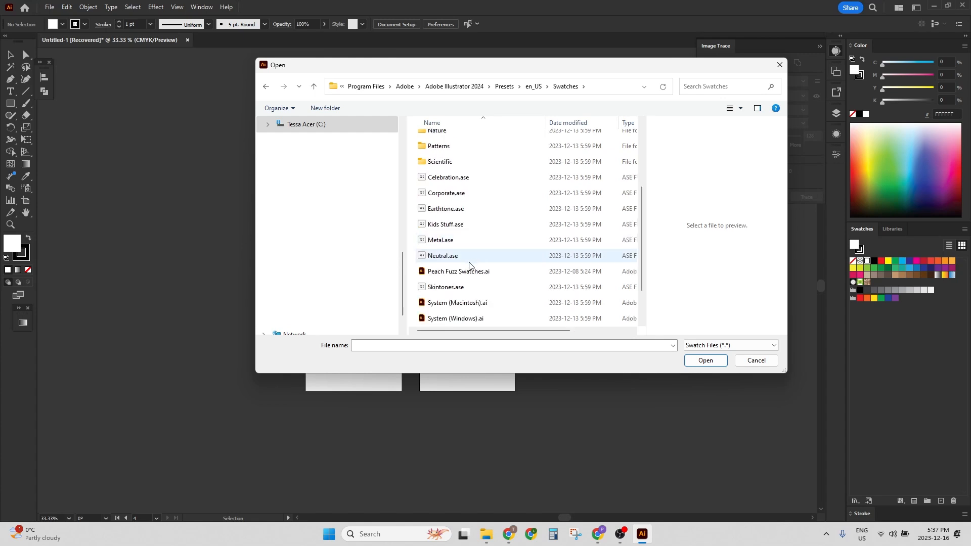
{"action": "left_click", "coordinate": [478, 276]}
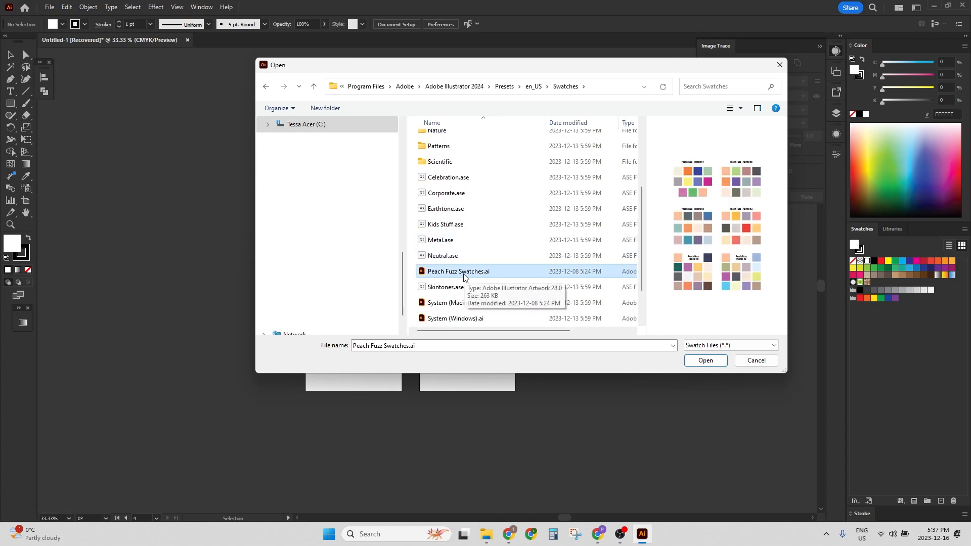
{"action": "double_click", "coordinate": [462, 275]}
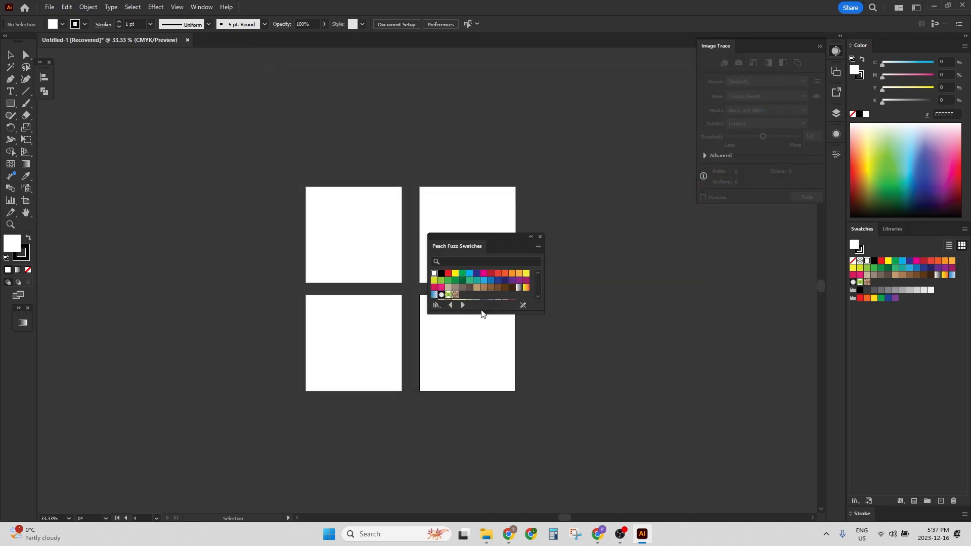
- Enlarge the Peach Fuzz library view, add its six palette color groups to the document swatches, and close the library
{"action": "left_click_drag", "start_coordinate": [483, 312], "coordinate": [488, 458]}
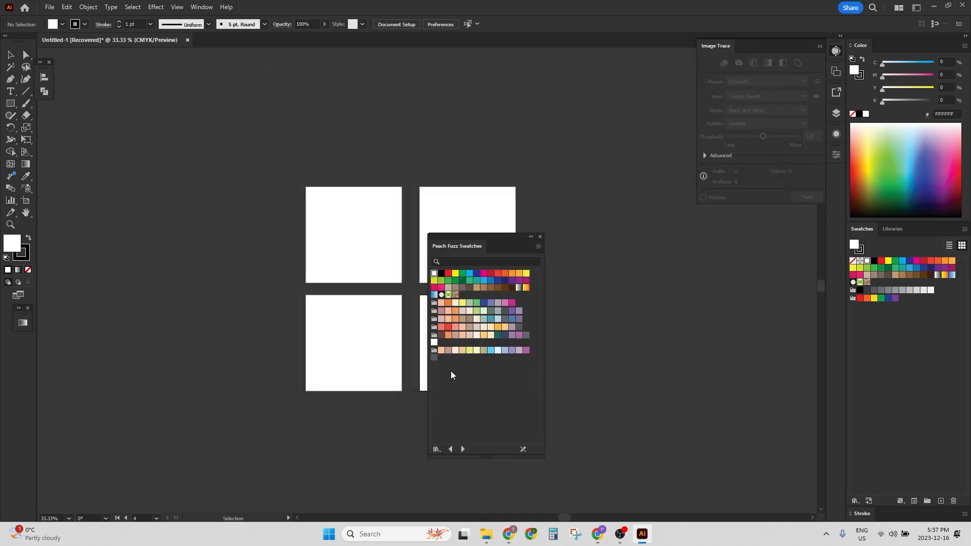
{"action": "left_click", "coordinate": [434, 303]}
{"action": "left_click", "coordinate": [434, 310]}
{"action": "left_click", "coordinate": [434, 318]}
{"action": "left_click", "coordinate": [434, 327]}
{"action": "left_click", "coordinate": [434, 335]}
{"action": "left_click", "coordinate": [434, 349]}
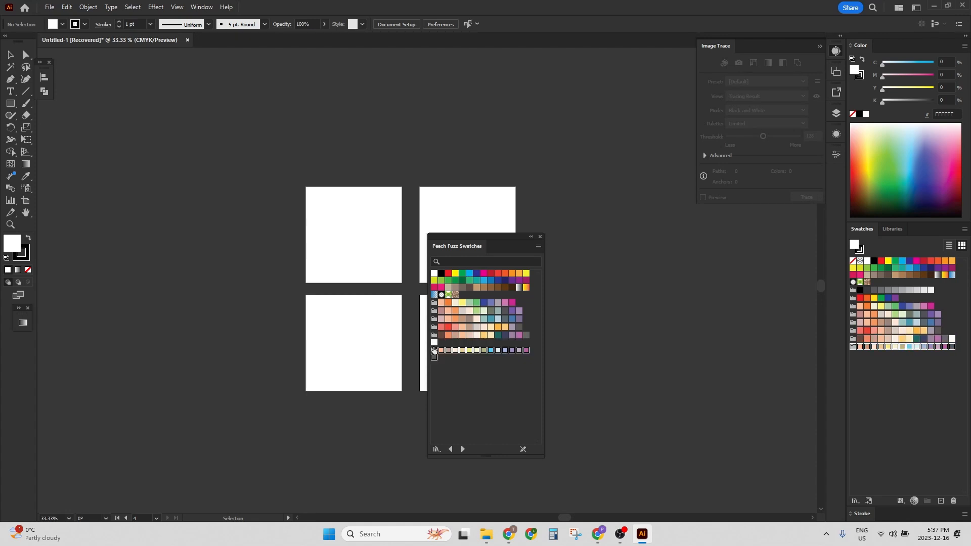
{"action": "left_click", "coordinate": [539, 234]}
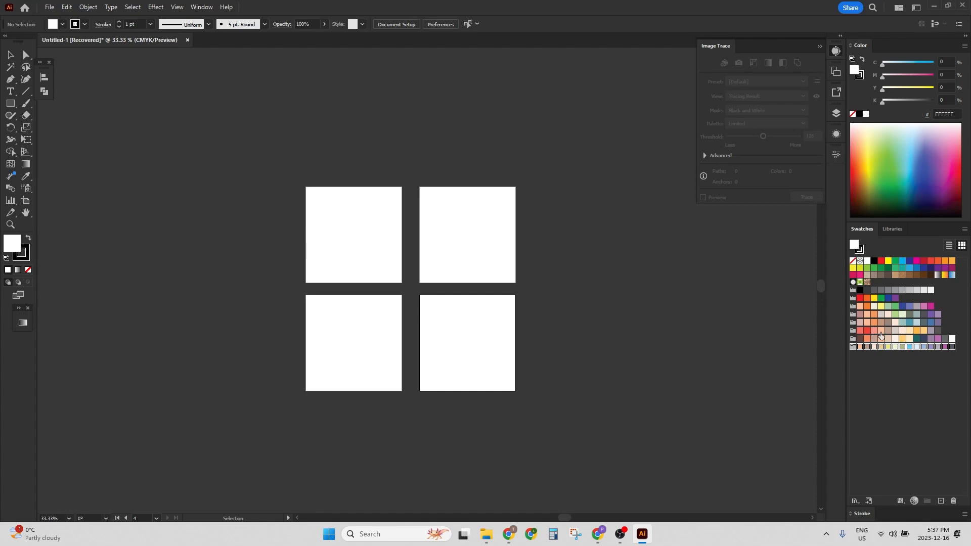
- Open Peach Fuzz Swatches from the list of installed swatch libraries to view it, and close it again
{"action": "left_click", "coordinate": [854, 500]}
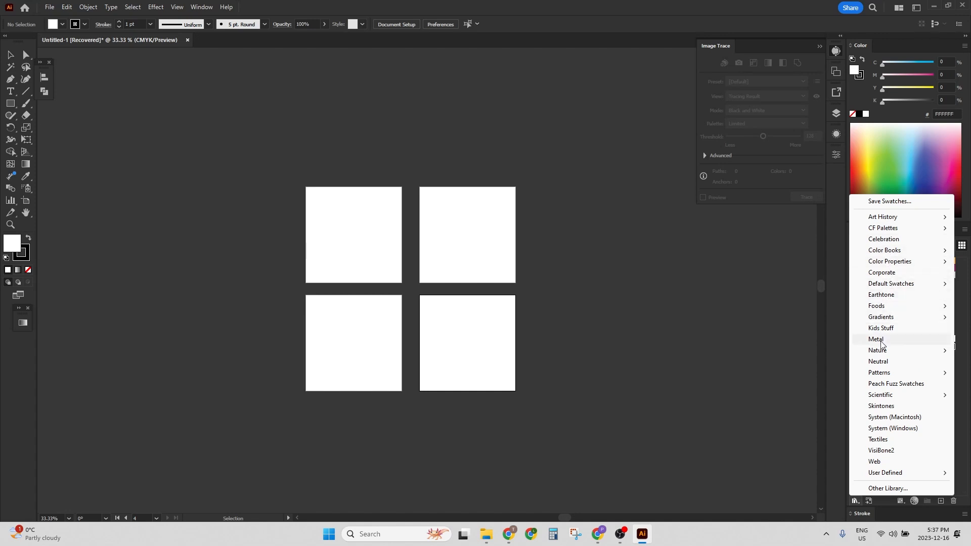
{"action": "left_click", "coordinate": [890, 385]}
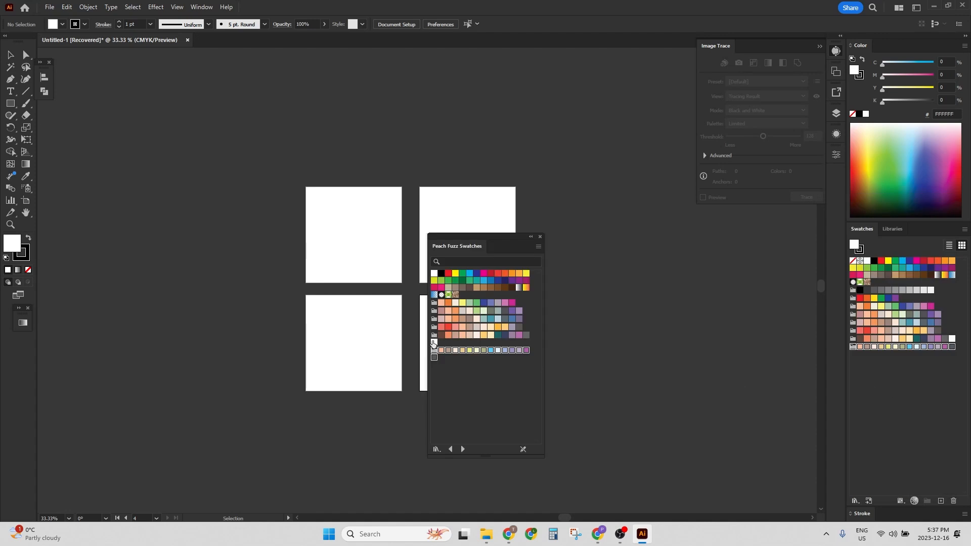
{"action": "left_click", "coordinate": [541, 235]}
- Draw a white rectangle about 7.11 in wide and 1.26 in high across the upper edge of the upper-left artboard
{"action": "key", "text": "m"}
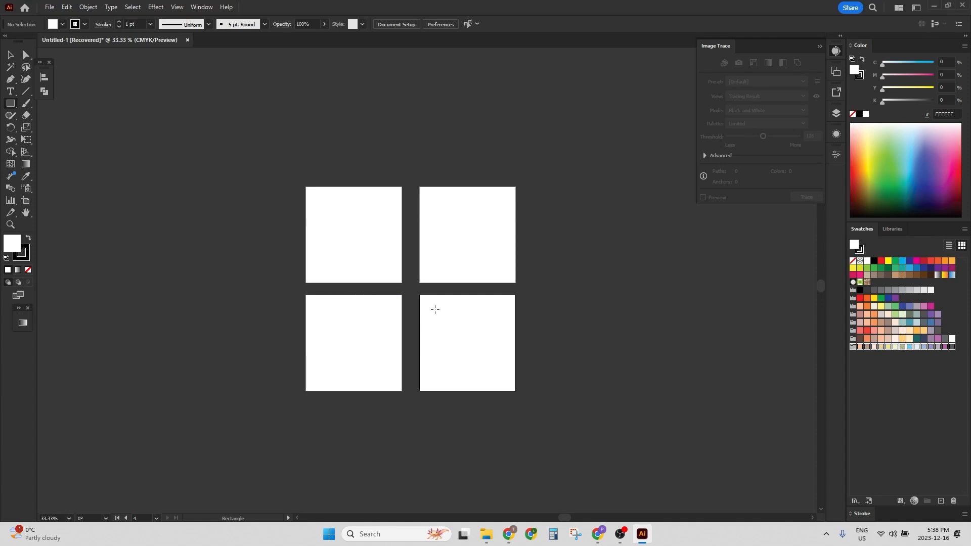
{"action": "key", "text": "XF86Calculator"}
{"action": "left_click_drag", "start_coordinate": [293, 181], "coordinate": [407, 201]}
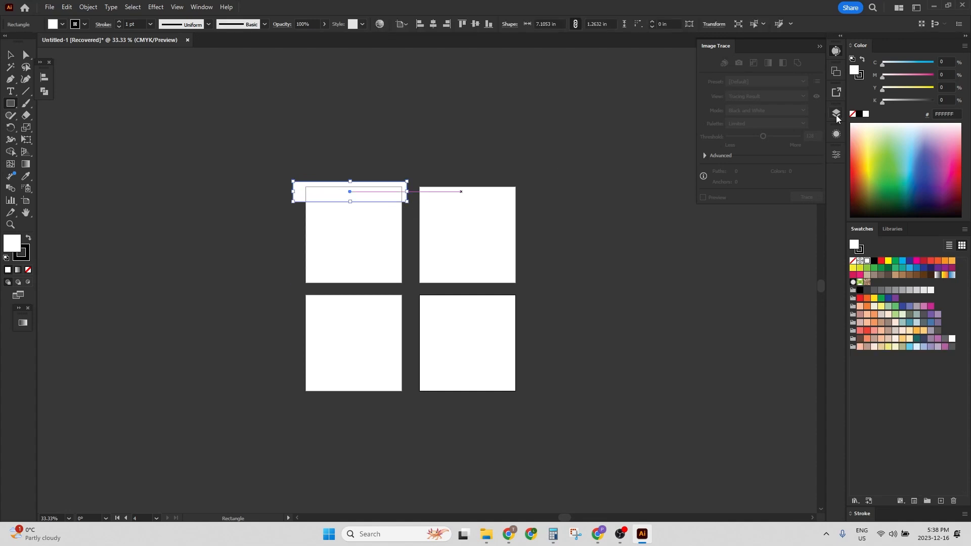
- Set the rectangle's height to 1.5 in and its width to 6.5 in
{"action": "left_click", "coordinate": [836, 154]}
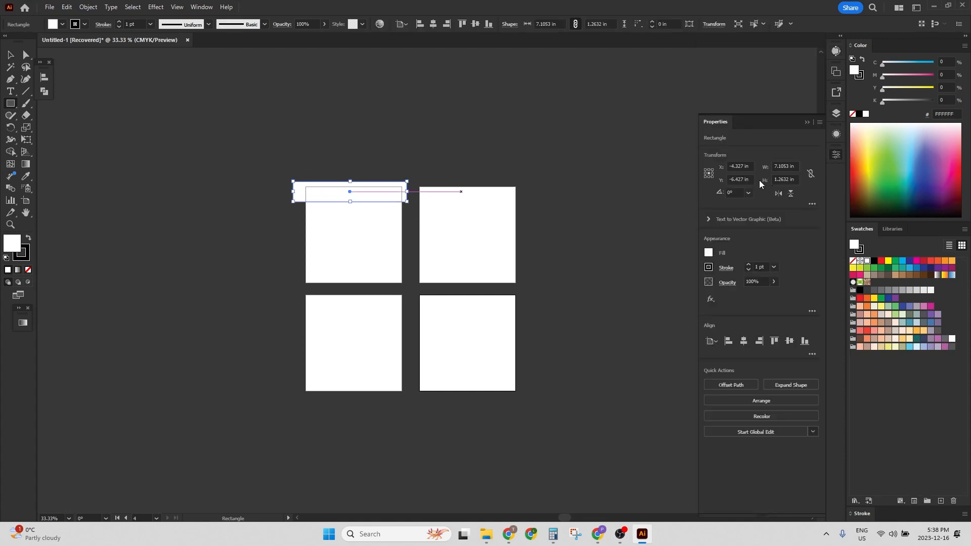
{"action": "left_click", "coordinate": [780, 180]}
{"action": "type", "text": "1.5"}
{"action": "key", "text": "Tab"}
{"action": "left_click", "coordinate": [785, 164]}
{"action": "type", "text": "6.5"}
{"action": "key", "text": "Tab"}
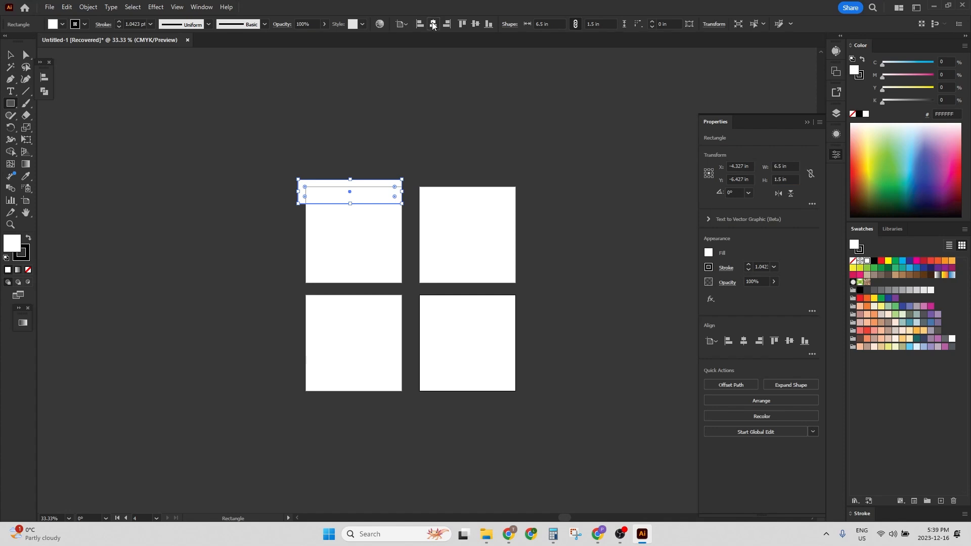
- Center the rectangle on the artboard in both directions and move it to the upper part of the upper-left artboard
{"action": "left_click", "coordinate": [433, 23]}
{"action": "left_click", "coordinate": [475, 24]}
{"action": "left_click", "coordinate": [10, 57]}
{"action": "left_click_drag", "start_coordinate": [491, 347], "coordinate": [377, 203]}
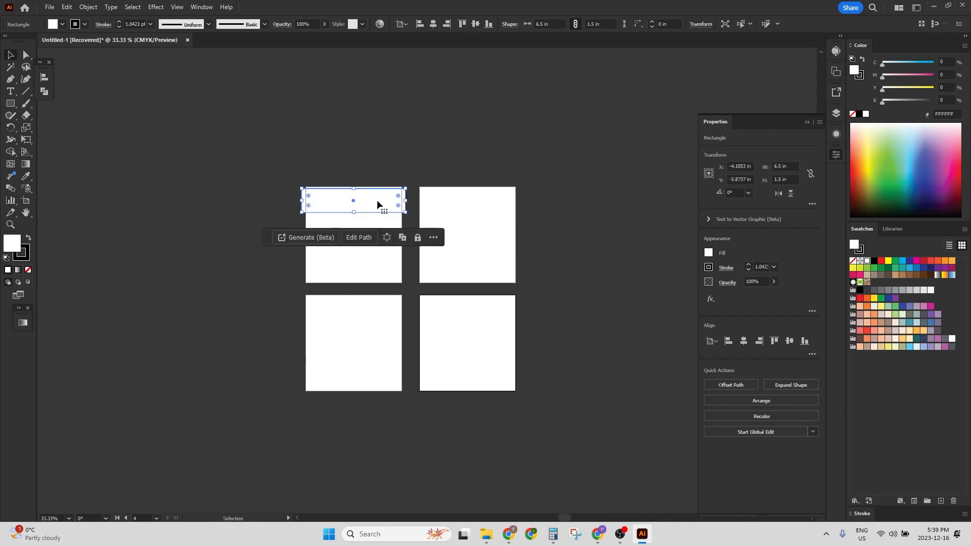
- Copy the rectangle with a 0 in horizontal and 1.5 in vertical move, and repeat it twice to get four stacked strips
{"action": "key", "text": "Return"}
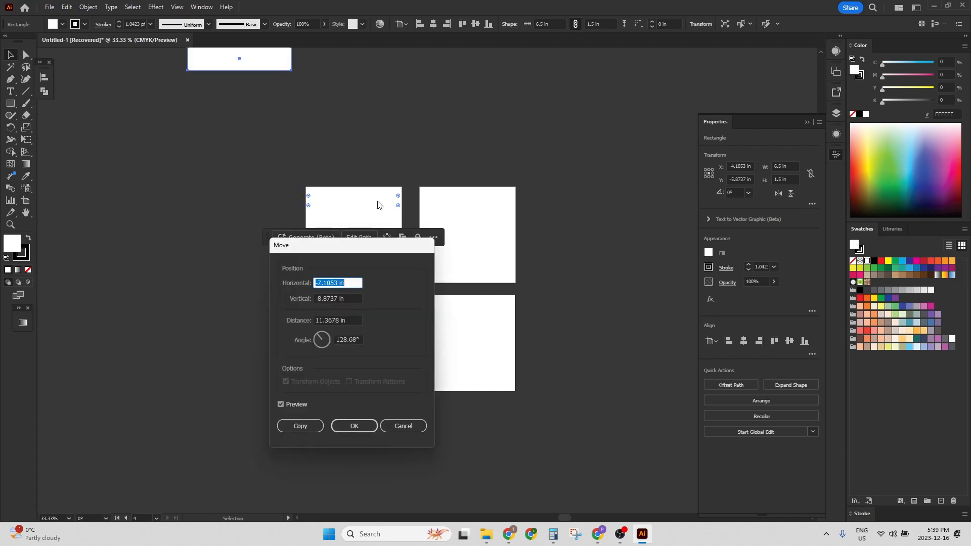
{"action": "left_click", "coordinate": [415, 426]}
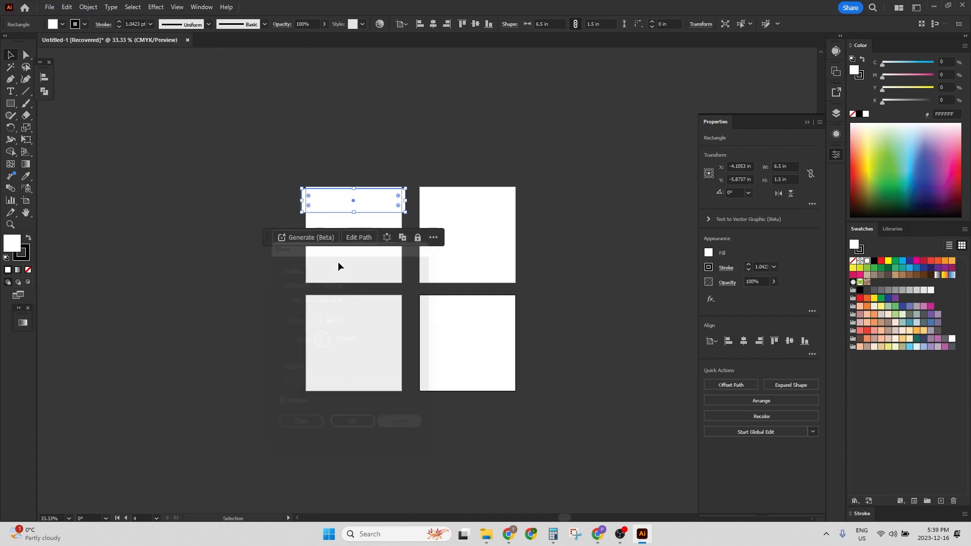
{"action": "right_click", "coordinate": [341, 206]}
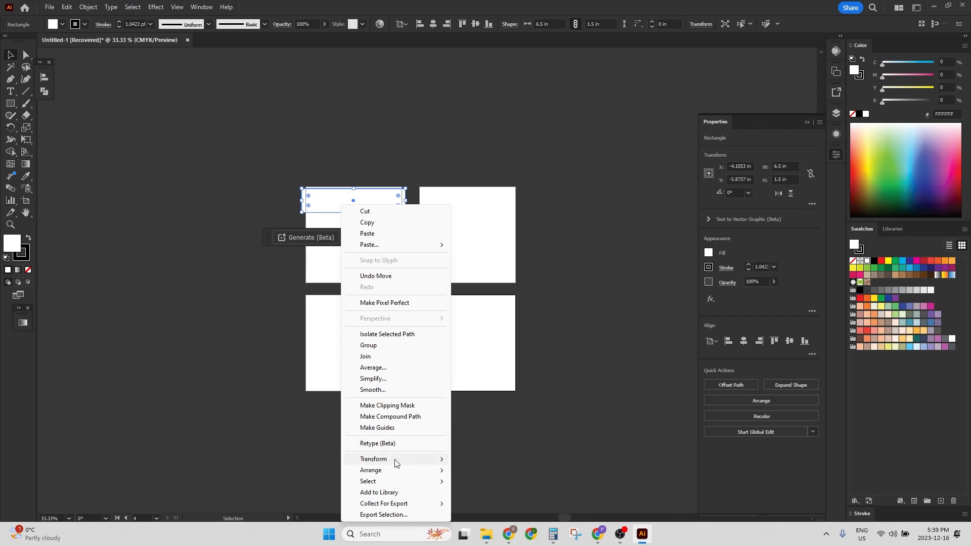
{"action": "mouse_move", "coordinate": [396, 461]}
{"action": "left_click", "coordinate": [478, 383]}
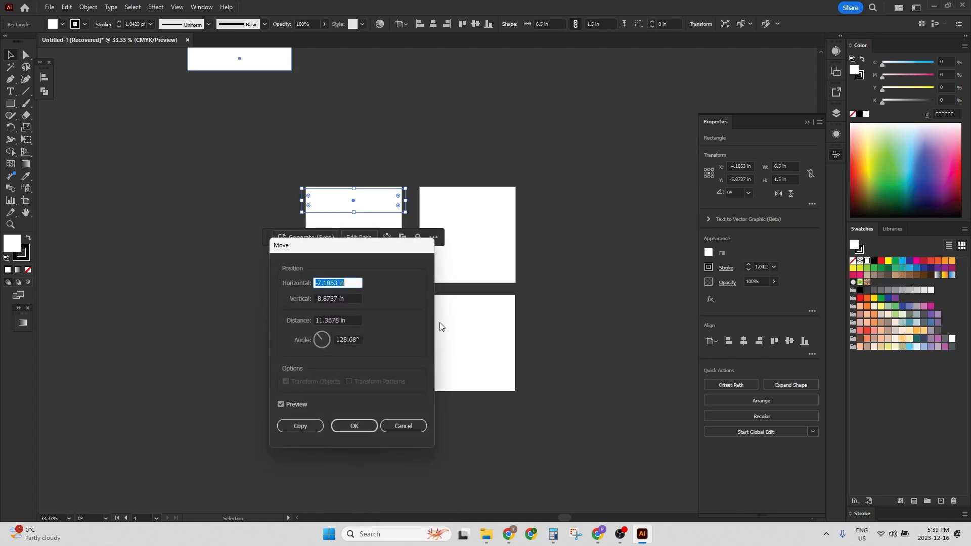
{"action": "type", "text": "0"}
{"action": "key", "text": "Tab"}
{"action": "type", "text": "-1"}
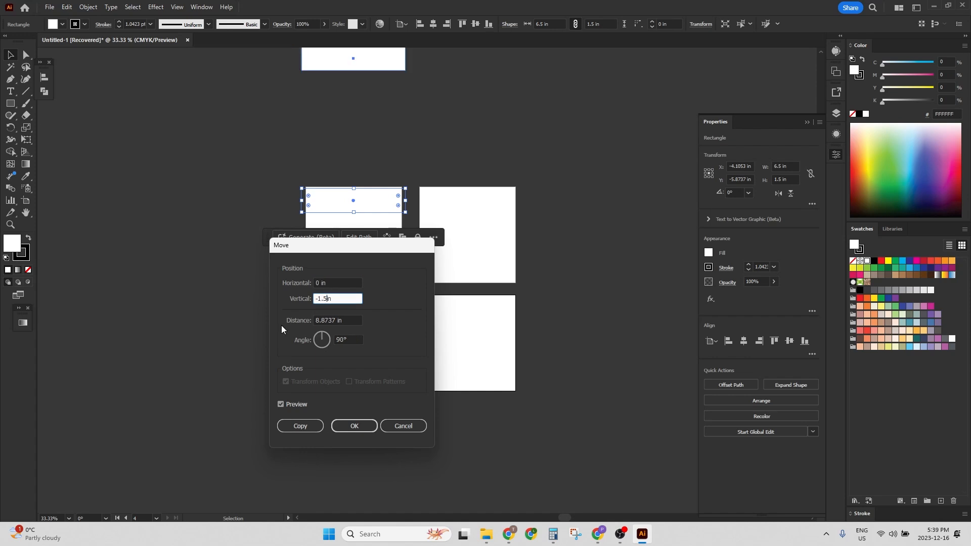
{"action": "key", "text": "Delete"}
{"action": "left_click", "coordinate": [296, 420]}
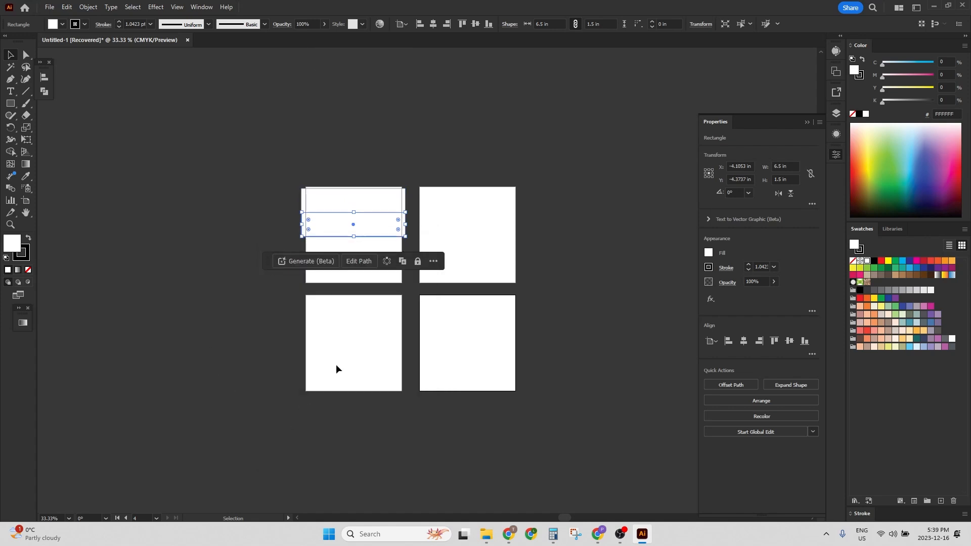
{"action": "key", "text": "ctrl+d"}
{"action": "key", "text": "ctrl+d"}
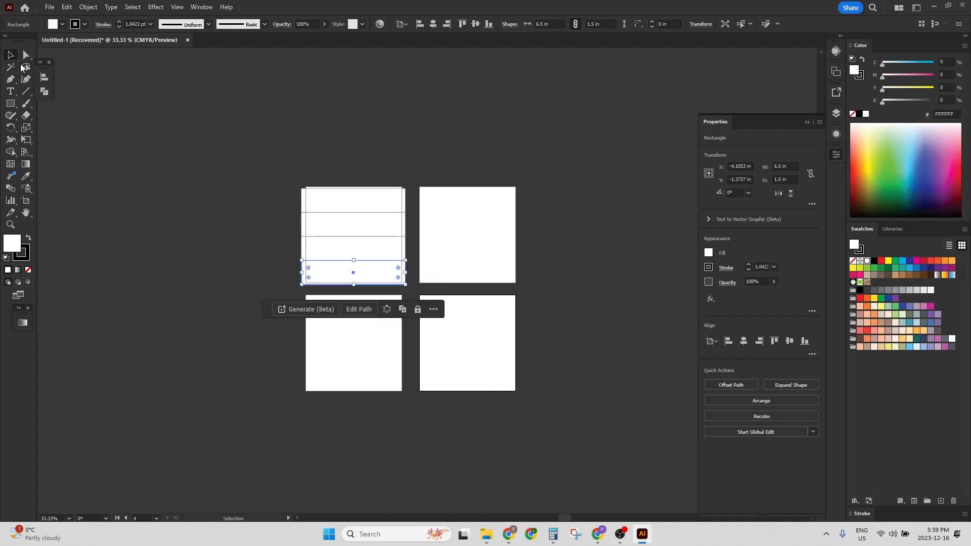
- Select the four stacked strips on the upper-left artboard and remove their stroke
{"action": "scroll", "coordinate": [322, 225], "scroll_direction": "up", "scroll_amount": 2}
{"action": "left_click_drag", "start_coordinate": [240, 138], "coordinate": [415, 380]}
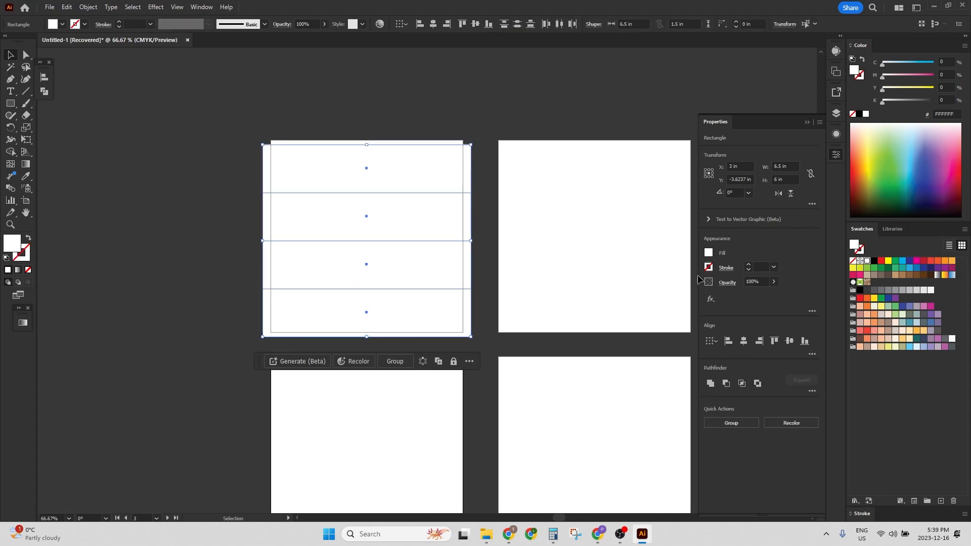
{"action": "left_click", "coordinate": [443, 91]}
- Fill the four strips from top to bottom with peach, orange, cream and yellow from the first Peach Fuzz color group
{"action": "left_click", "coordinate": [446, 152]}
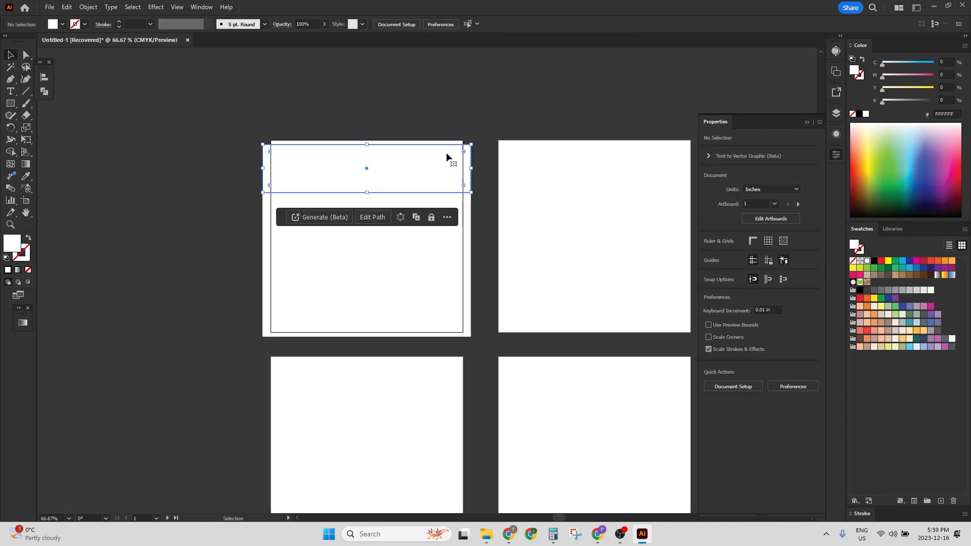
{"action": "left_click", "coordinate": [861, 306]}
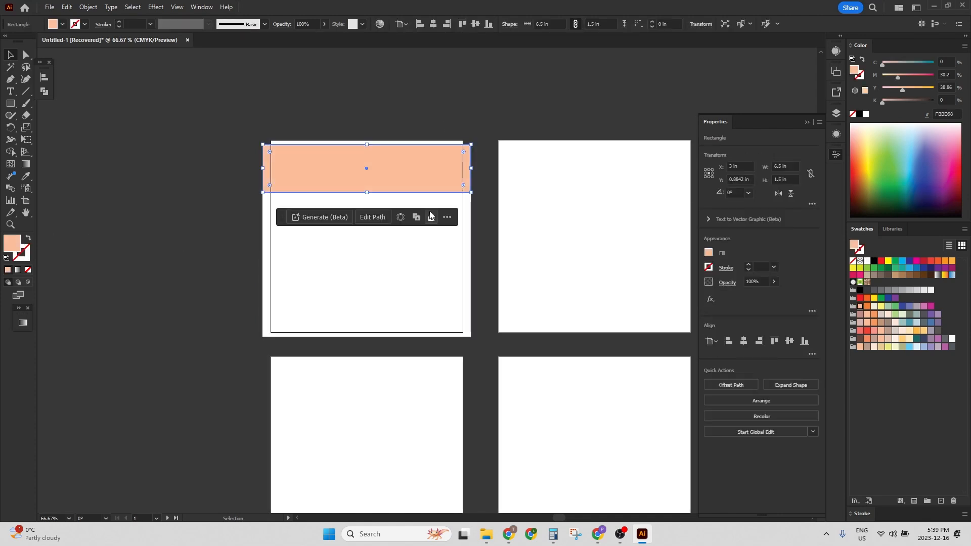
{"action": "left_click", "coordinate": [466, 209]}
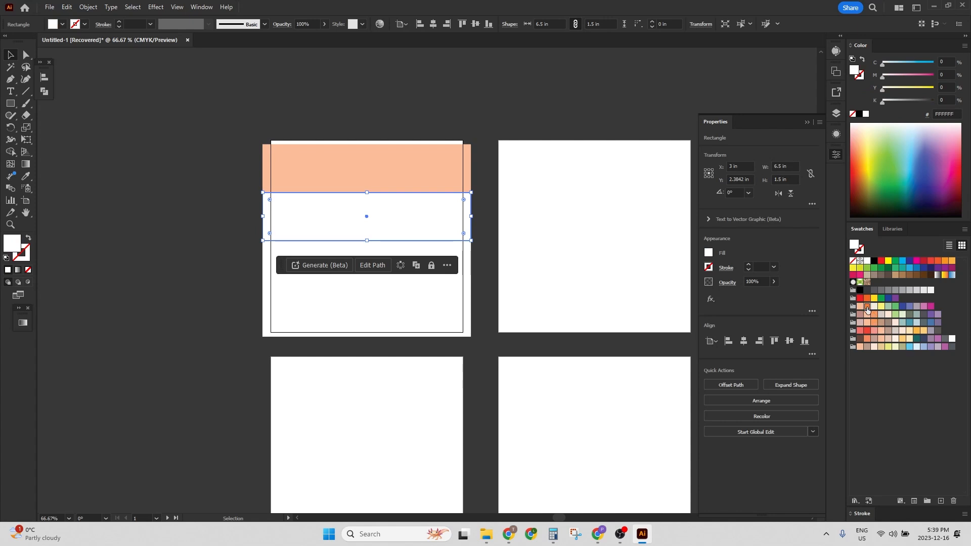
{"action": "left_click", "coordinate": [867, 305]}
{"action": "left_click", "coordinate": [462, 257]}
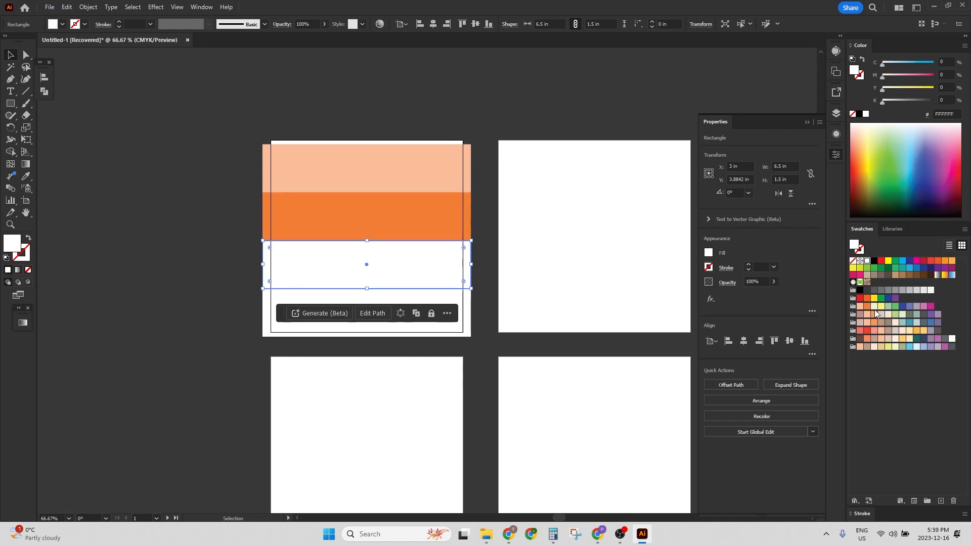
{"action": "left_click", "coordinate": [873, 306]}
{"action": "left_click", "coordinate": [465, 311]}
{"action": "left_click", "coordinate": [880, 305]}
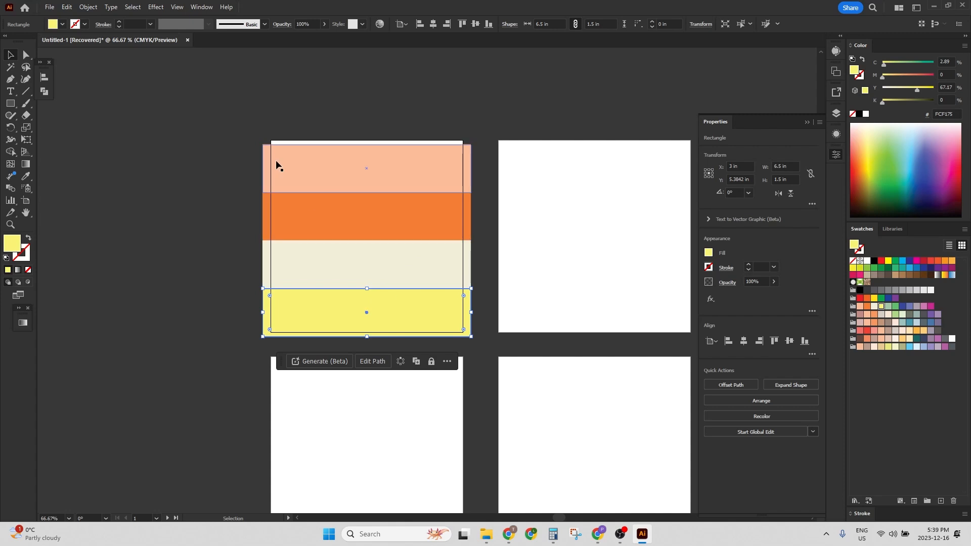
- Group the four colored strips and align them to the top of the artboard
{"action": "left_click_drag", "start_coordinate": [234, 138], "coordinate": [405, 280]}
{"action": "key", "text": "ctrl+g"}
{"action": "left_click", "coordinate": [462, 24]}
{"action": "left_click", "coordinate": [419, 50]}
- Stretch the top strip's upper edge and the bottom strip's lower edge slightly past the artboard, and regroup the strips
{"action": "left_click", "coordinate": [357, 146]}
{"action": "key", "text": "ctrl+shift+g"}
{"action": "left_click", "coordinate": [366, 144]}
{"action": "left_click_drag", "start_coordinate": [366, 140], "coordinate": [367, 138]}
{"action": "left_click", "coordinate": [365, 319]}
{"action": "left_click_drag", "start_coordinate": [366, 332], "coordinate": [371, 333]}
{"action": "key", "text": "ctrl+g"}
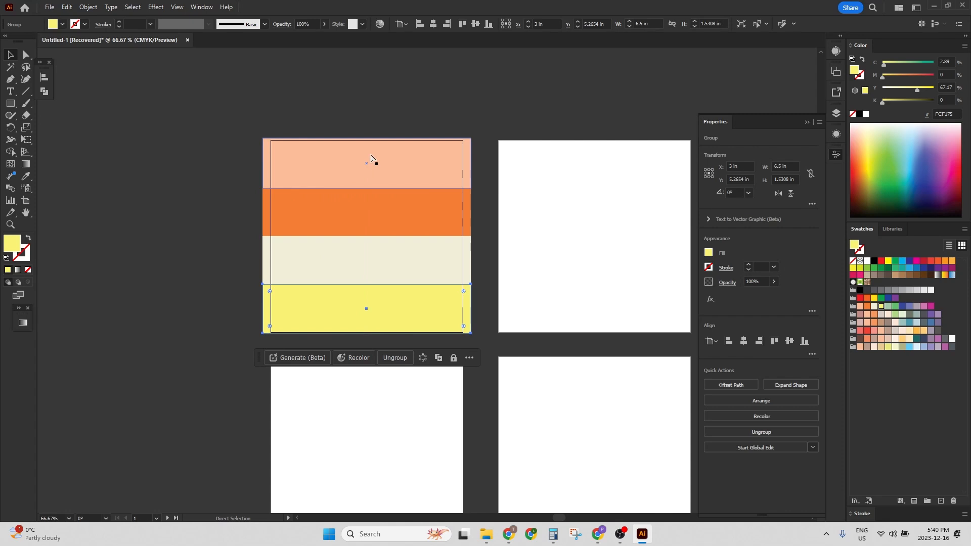
{"action": "left_click", "coordinate": [350, 108]}
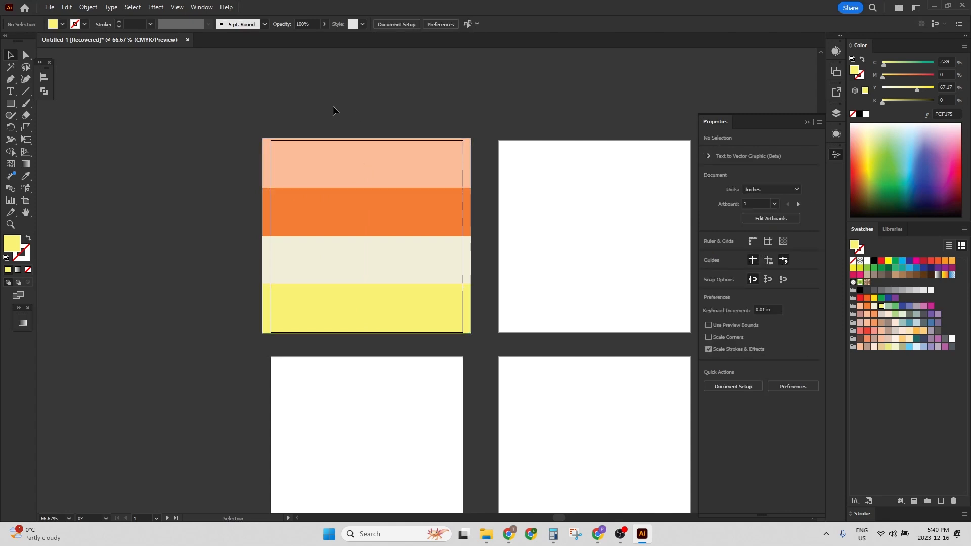
- Draw a yellow square about 6.25 in wide covering the upper-right artboard and extending slightly past its edges
{"action": "left_click_drag", "start_coordinate": [503, 182], "coordinate": [295, 208]}
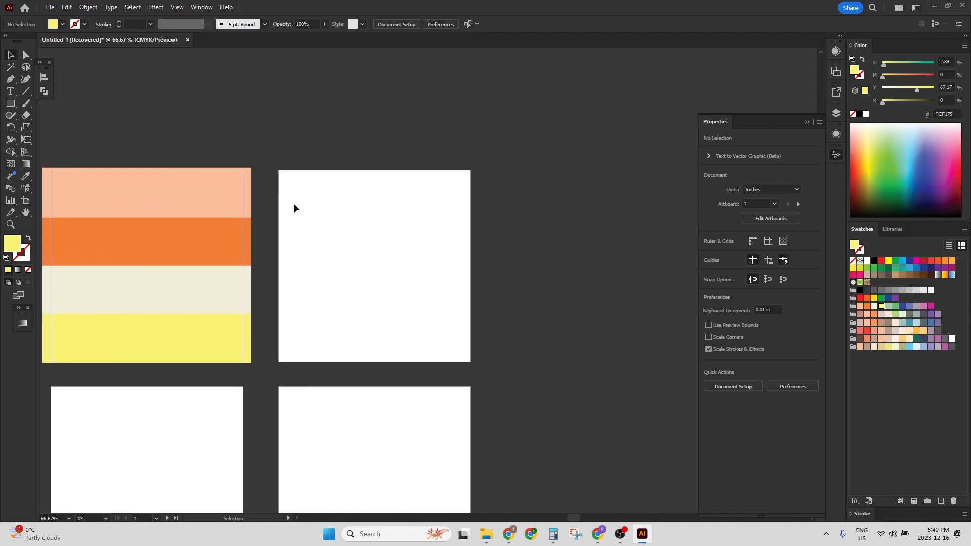
{"action": "left_click", "coordinate": [10, 105]}
{"action": "left_click_drag", "start_coordinate": [275, 168], "coordinate": [475, 368]}
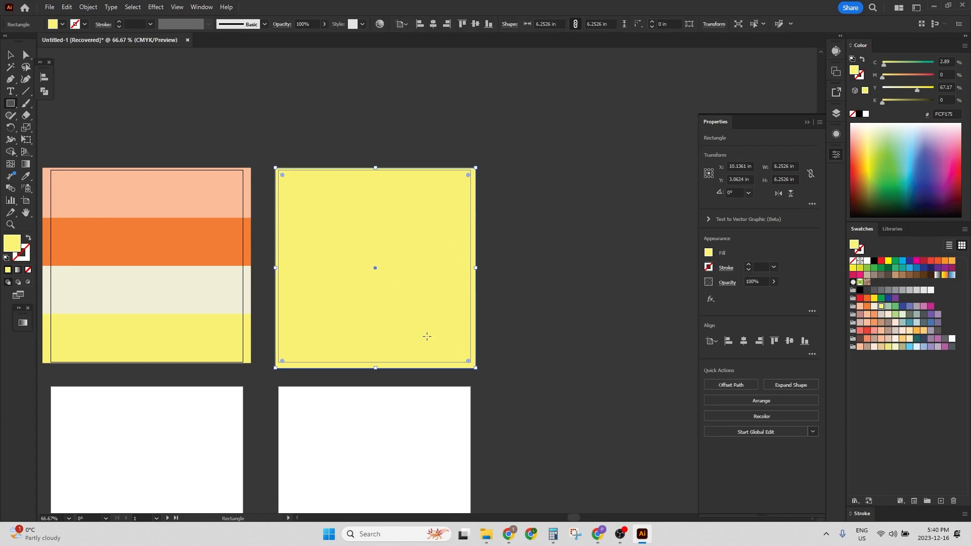
- Draw about fifteen small circles of varying sizes with the Ellipse tool on the empty canvas beside the yellow square
{"action": "left_click", "coordinate": [12, 105]}
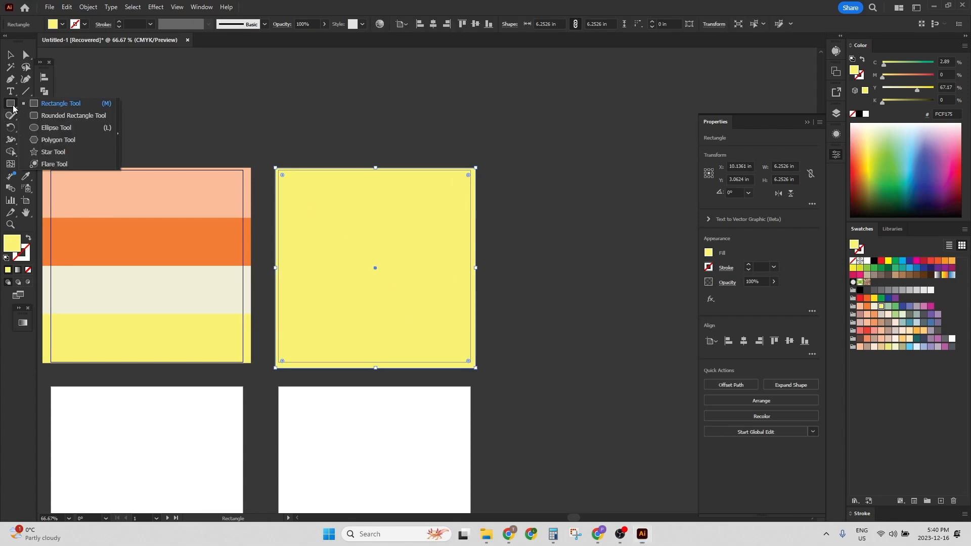
{"action": "left_click", "coordinate": [40, 130]}
{"action": "left_click_drag", "start_coordinate": [533, 221], "coordinate": [550, 239]}
{"action": "left_click_drag", "start_coordinate": [549, 201], "coordinate": [564, 216]}
{"action": "mouse_move", "coordinate": [578, 235]}
{"action": "left_mouse_down"}
{"action": "mouse_move", "coordinate": [593, 250]}
{"action": "mouse_move", "coordinate": [582, 281]}
{"action": "left_mouse_up"}
{"action": "left_click_drag", "start_coordinate": [521, 272], "coordinate": [539, 289]}
{"action": "left_click_drag", "start_coordinate": [550, 305], "coordinate": [564, 321]}
{"action": "left_click_drag", "start_coordinate": [513, 187], "coordinate": [523, 198]}
{"action": "left_click_drag", "start_coordinate": [552, 181], "coordinate": [570, 199]}
{"action": "left_click_drag", "start_coordinate": [593, 192], "coordinate": [606, 205]}
{"action": "left_click_drag", "start_coordinate": [613, 221], "coordinate": [640, 257]}
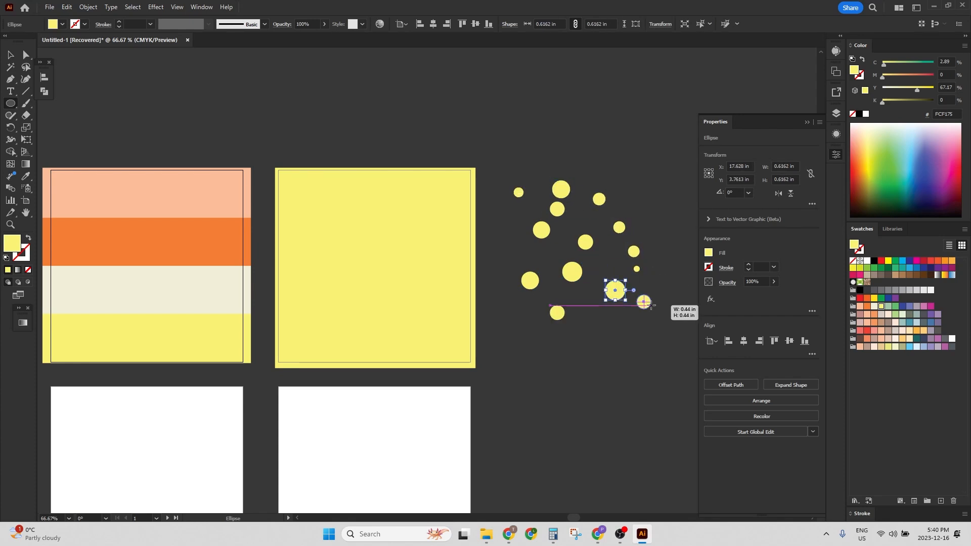
- Delete the tiniest circle and fill the remaining circles with green from the first Peach Fuzz color group
{"action": "left_click", "coordinate": [11, 54]}
{"action": "left_click", "coordinate": [637, 269]}
{"action": "key", "text": "Delete"}
{"action": "left_click_drag", "start_coordinate": [509, 172], "coordinate": [720, 385]}
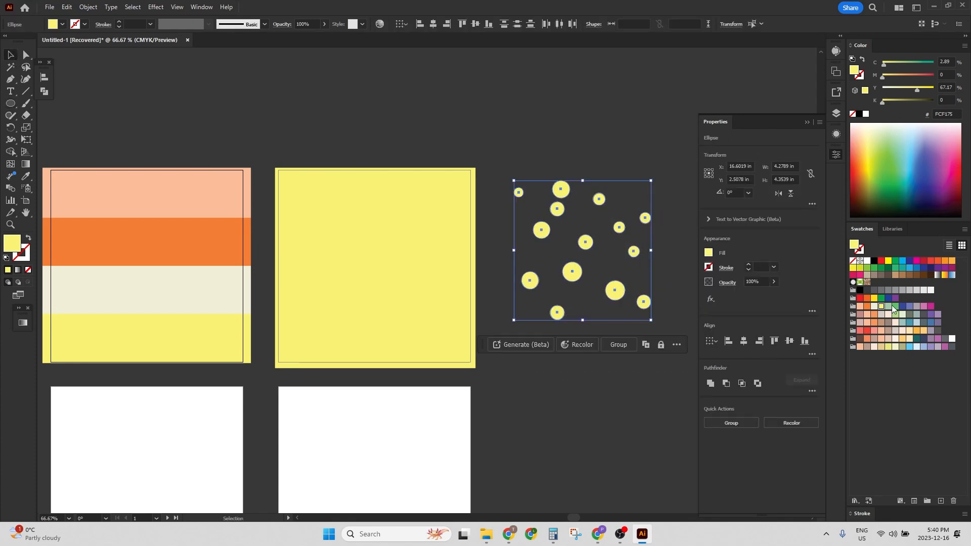
{"action": "left_click", "coordinate": [893, 306]}
- Scatter the fourteen green circles across the yellow square, mixing large and small ones
{"action": "left_click", "coordinate": [515, 184]}
{"action": "left_click_drag", "start_coordinate": [518, 191], "coordinate": [300, 189]}
{"action": "left_click_drag", "start_coordinate": [541, 230], "coordinate": [301, 246]}
{"action": "left_click_drag", "start_coordinate": [561, 189], "coordinate": [344, 218]}
{"action": "left_click_drag", "start_coordinate": [556, 209], "coordinate": [345, 266]}
{"action": "left_click_drag", "start_coordinate": [572, 272], "coordinate": [394, 199]}
{"action": "left_click_drag", "start_coordinate": [529, 280], "coordinate": [390, 257]}
{"action": "left_click_drag", "start_coordinate": [585, 242], "coordinate": [317, 293]}
{"action": "left_click_drag", "start_coordinate": [615, 290], "coordinate": [385, 302]}
{"action": "left_click_drag", "start_coordinate": [557, 312], "coordinate": [331, 334]}
{"action": "left_click_drag", "start_coordinate": [644, 302], "coordinate": [376, 339]}
{"action": "left_click_drag", "start_coordinate": [599, 199], "coordinate": [429, 233]}
{"action": "left_click_drag", "start_coordinate": [618, 227], "coordinate": [458, 184]}
{"action": "left_click_drag", "start_coordinate": [645, 219], "coordinate": [428, 271]}
{"action": "left_click_drag", "start_coordinate": [634, 251], "coordinate": [418, 311]}
- Select all green circles without the yellow square and shift them so some overlap the artboard's upper and left edges
{"action": "left_click_drag", "start_coordinate": [275, 144], "coordinate": [475, 368]}
{"action": "left_click", "coordinate": [466, 252], "text": "shift"}
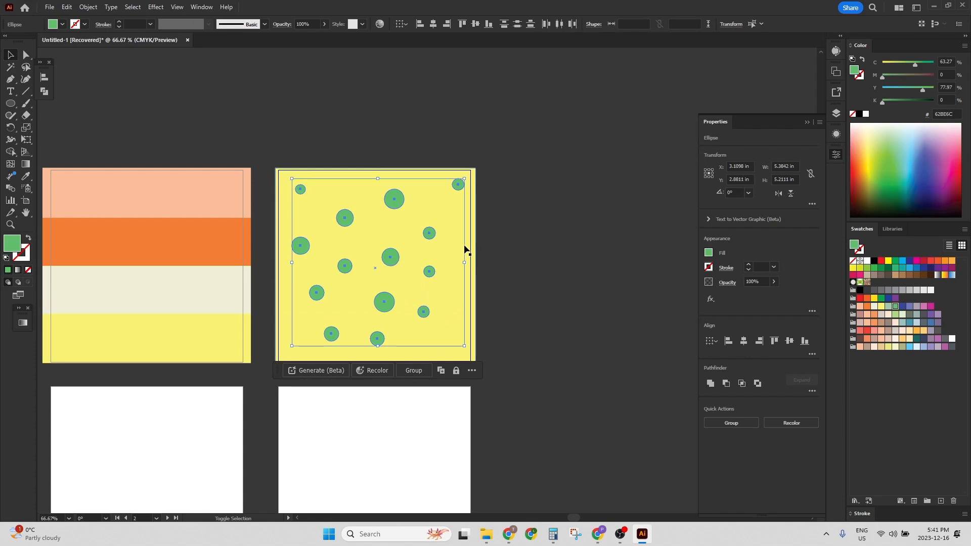
{"action": "left_click_drag", "start_coordinate": [392, 199], "coordinate": [370, 185]}
{"action": "left_click", "coordinate": [371, 130]}
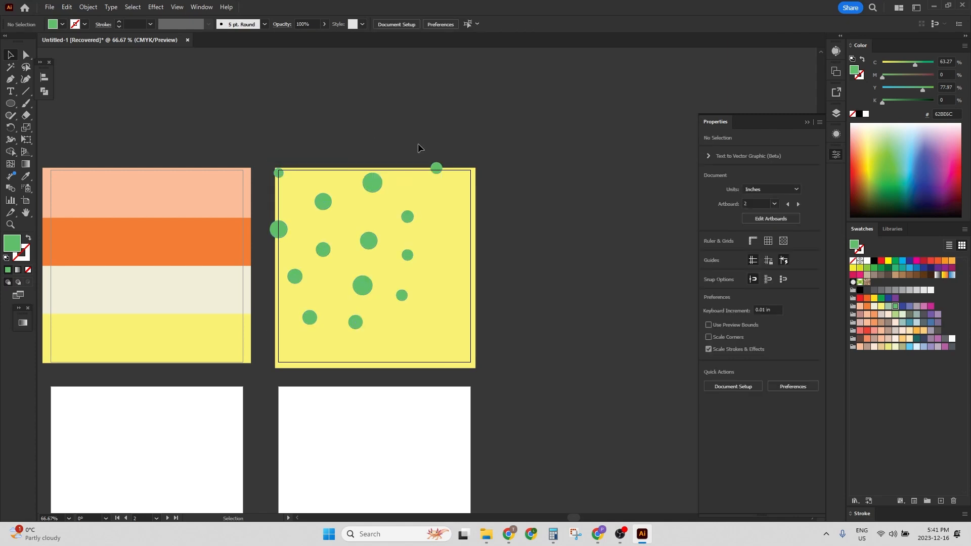
- Copy the two circles on the artboard's left edge by 6 in horizontally and 0 in vertically using Move
{"action": "left_click", "coordinate": [438, 170]}
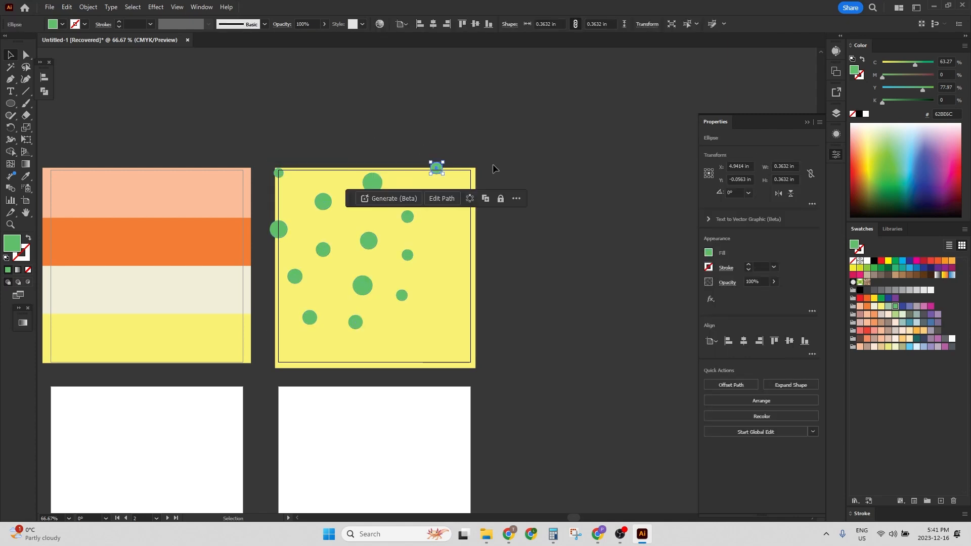
{"action": "left_click", "coordinate": [279, 173]}
{"action": "left_click", "coordinate": [278, 229], "text": "shift"}
{"action": "key", "text": "a"}
{"action": "key", "text": "Return"}
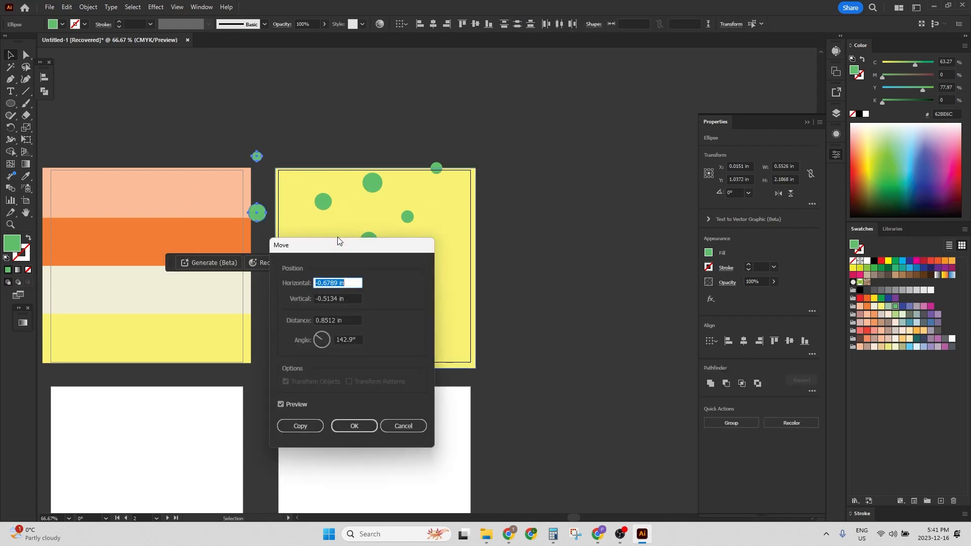
{"action": "type", "text": "6"}
{"action": "key", "text": "Tab"}
{"action": "type", "text": "0"}
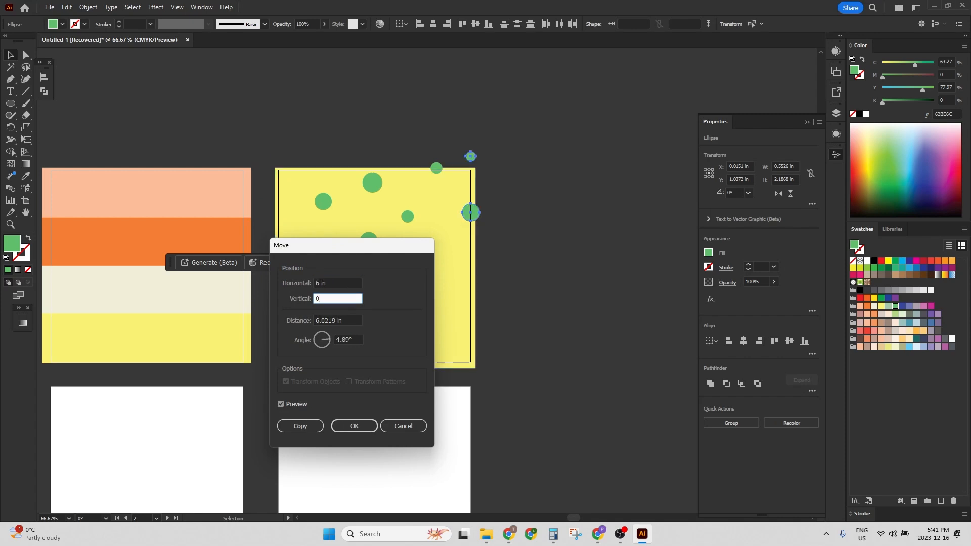
{"action": "key", "text": "Tab"}
{"action": "left_click", "coordinate": [303, 424]}
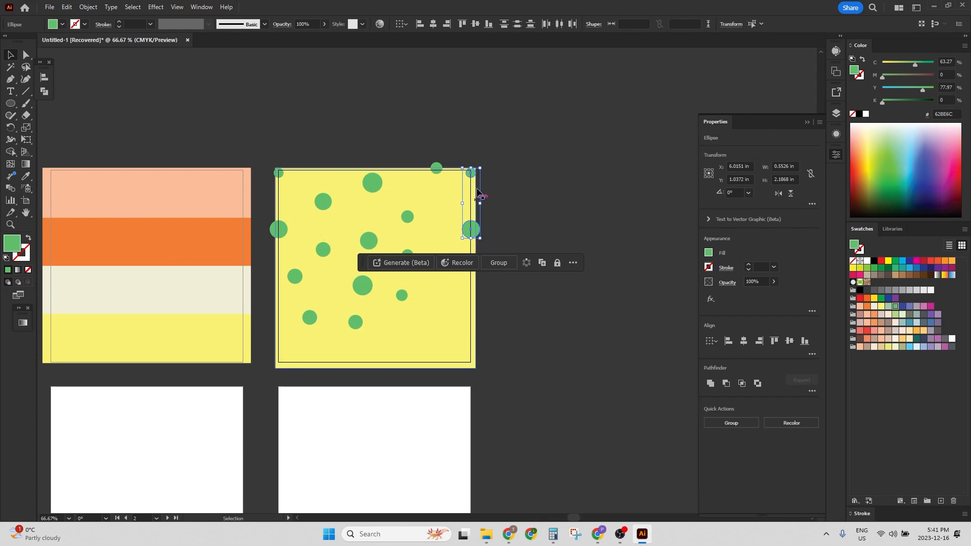
{"action": "left_click", "coordinate": [449, 163]}
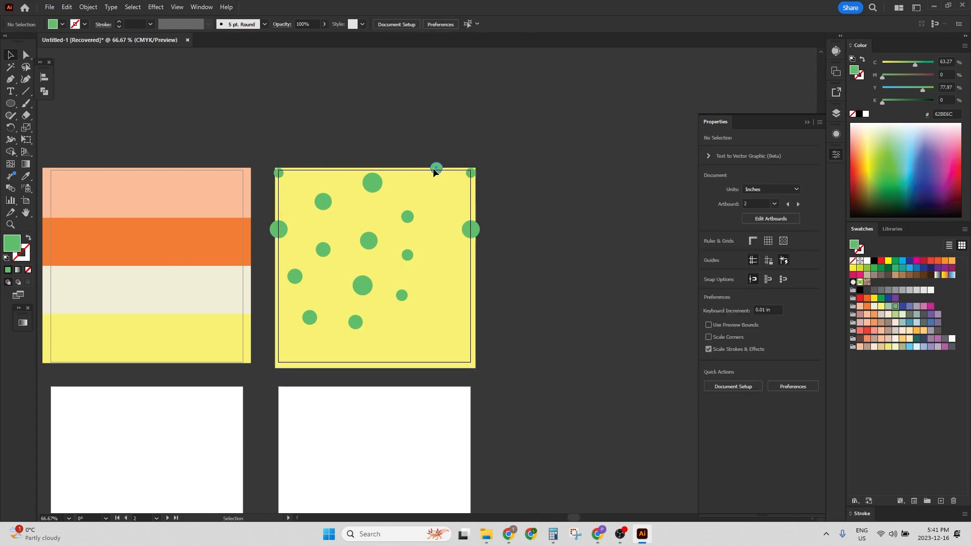
- Copy the circle on the artboard's upper edge by 0 in horizontally and 6 in vertically using Move
{"action": "left_click", "coordinate": [435, 170]}
{"action": "key", "text": "Return"}
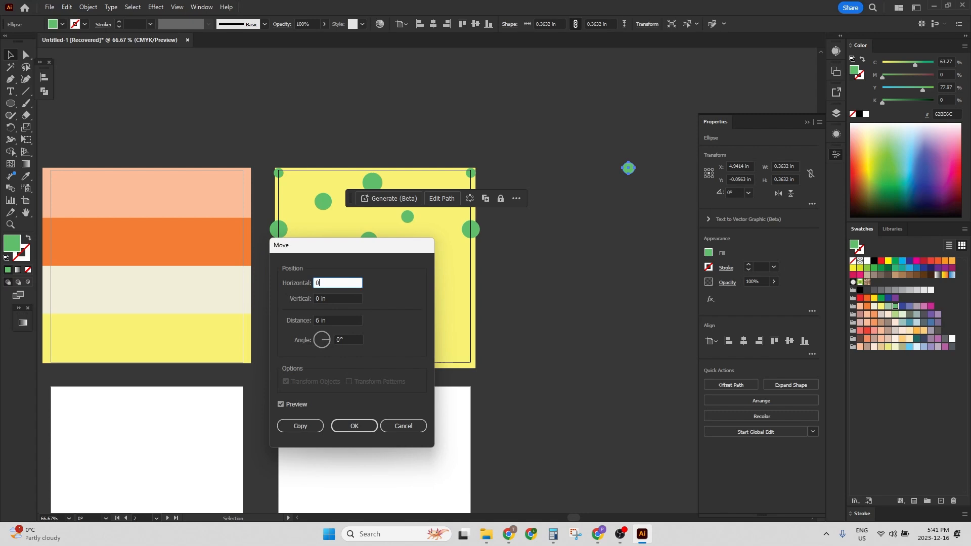
{"action": "key", "text": "Tab"}
{"action": "type", "text": "6"}
{"action": "key", "text": "Tab"}
{"action": "left_click", "coordinate": [302, 425]}
{"action": "left_click", "coordinate": [570, 260]}
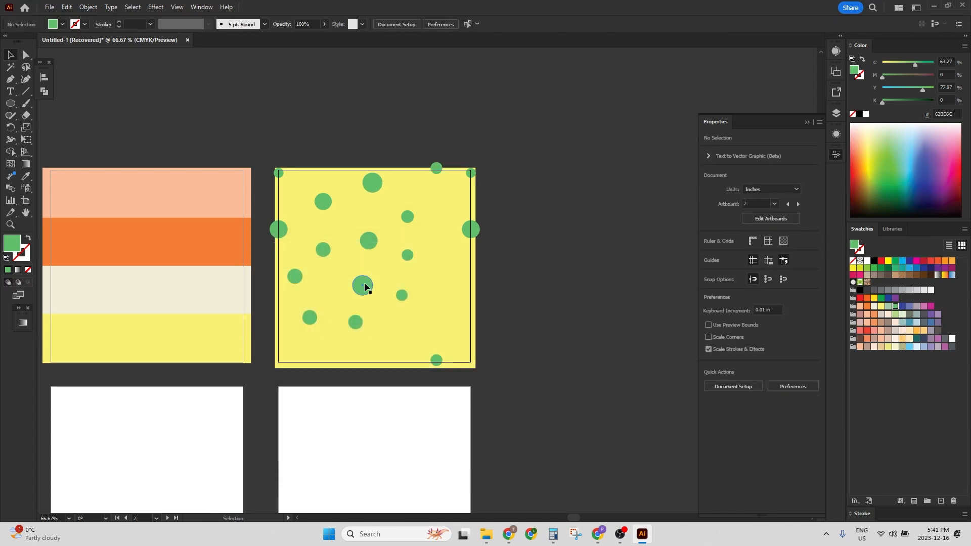
- Duplicate the inner green circles onto the empty canvas beside the artboard, undoing the extra second copy
{"action": "left_click_drag", "start_coordinate": [404, 142], "coordinate": [301, 334]}
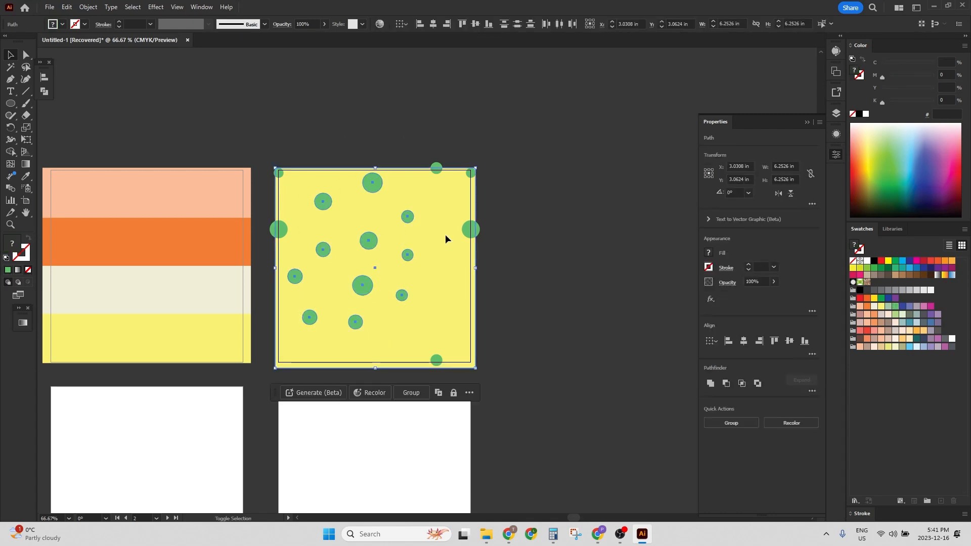
{"action": "left_click_drag", "start_coordinate": [368, 190], "coordinate": [606, 116]}
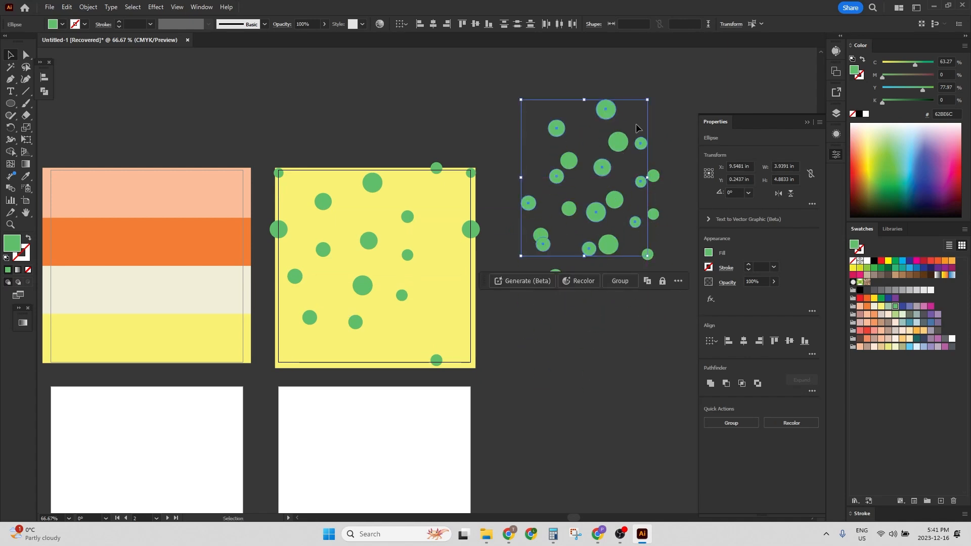
{"action": "key", "text": "ctrl+z"}
{"action": "left_click", "coordinate": [558, 98]}
- Move four of the spare green circles into the gaps in the lower part of the yellow square
{"action": "left_click_drag", "start_coordinate": [616, 147], "coordinate": [445, 278]}
{"action": "left_click_drag", "start_coordinate": [568, 209], "coordinate": [456, 324]}
{"action": "left_click_drag", "start_coordinate": [606, 245], "coordinate": [402, 344]}
{"action": "left_click_drag", "start_coordinate": [601, 281], "coordinate": [321, 359]}
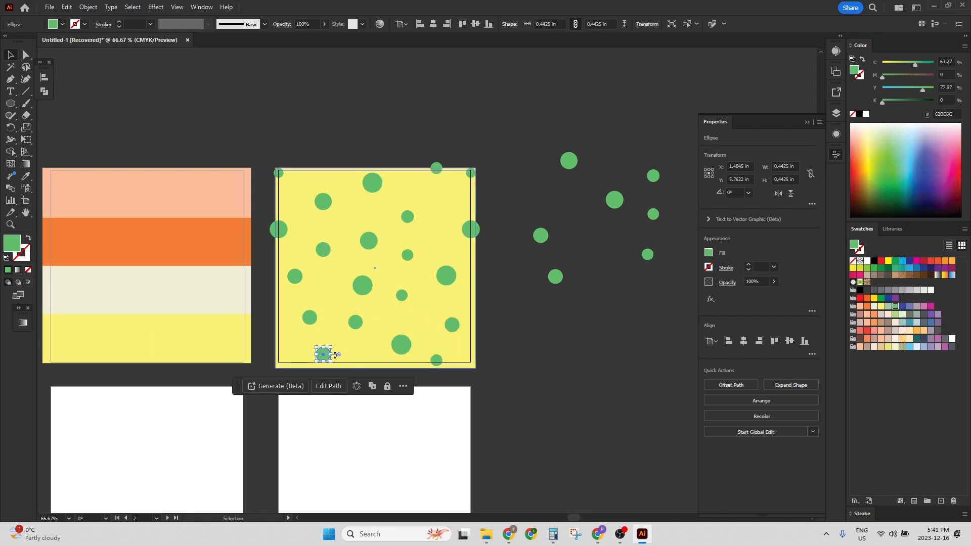
- Copy the two upper corner circles by 0 in horizontally and 6 in vertically onto the lower corners
{"action": "left_click", "coordinate": [470, 172]}
{"action": "left_click", "coordinate": [278, 172], "text": "shift"}
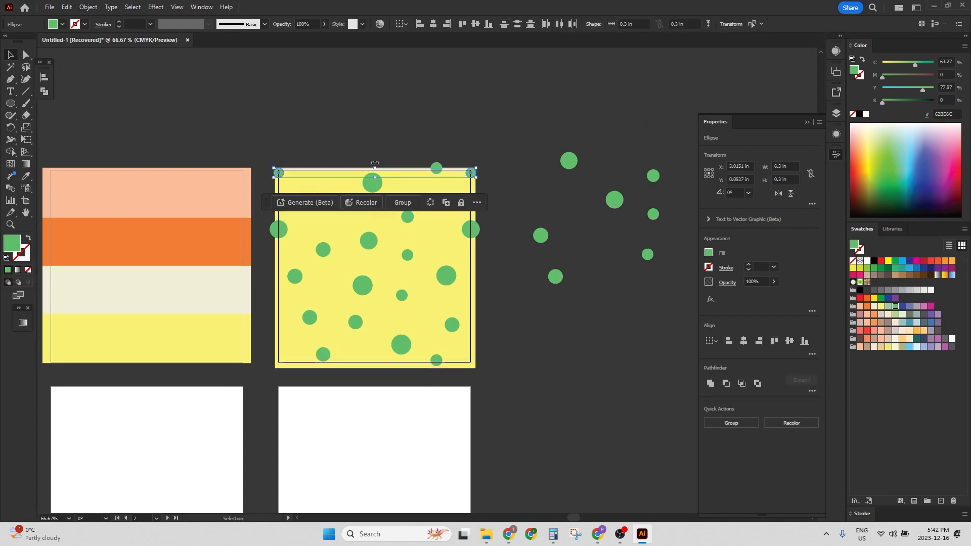
{"action": "key", "text": "Return"}
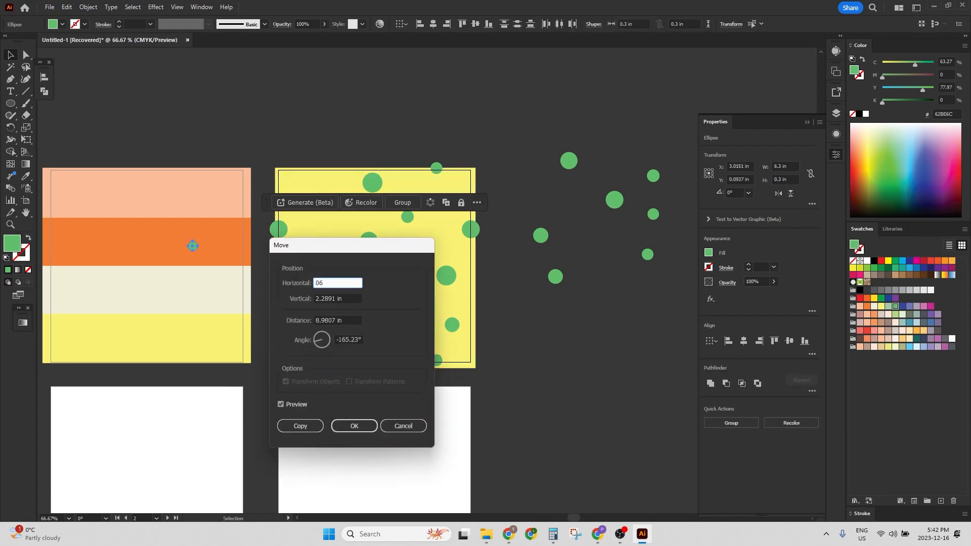
{"action": "type", "text": "06"}
{"action": "key", "text": "BackSpace"}
{"action": "key", "text": "Tab"}
{"action": "key", "text": "Tab"}
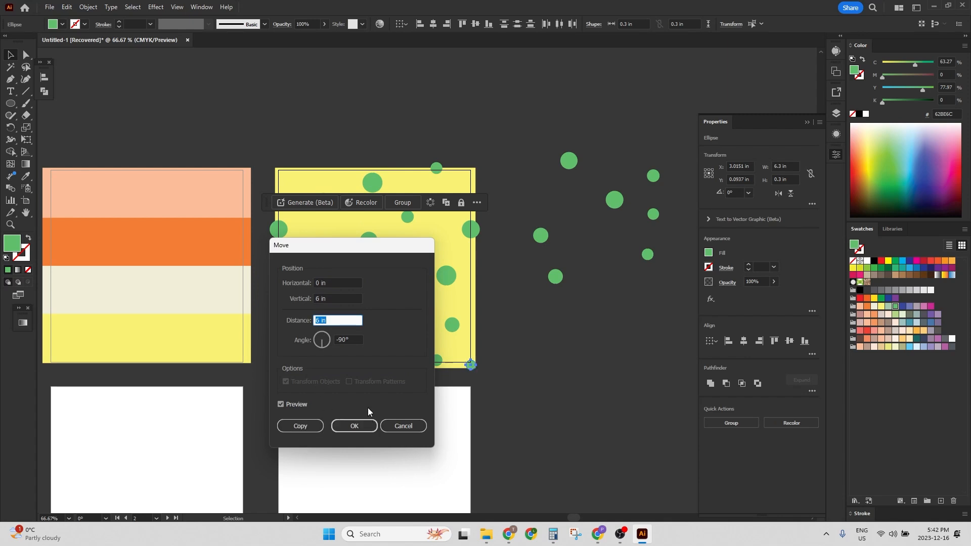
{"action": "left_click", "coordinate": [301, 426]}
{"action": "left_click", "coordinate": [523, 320]}
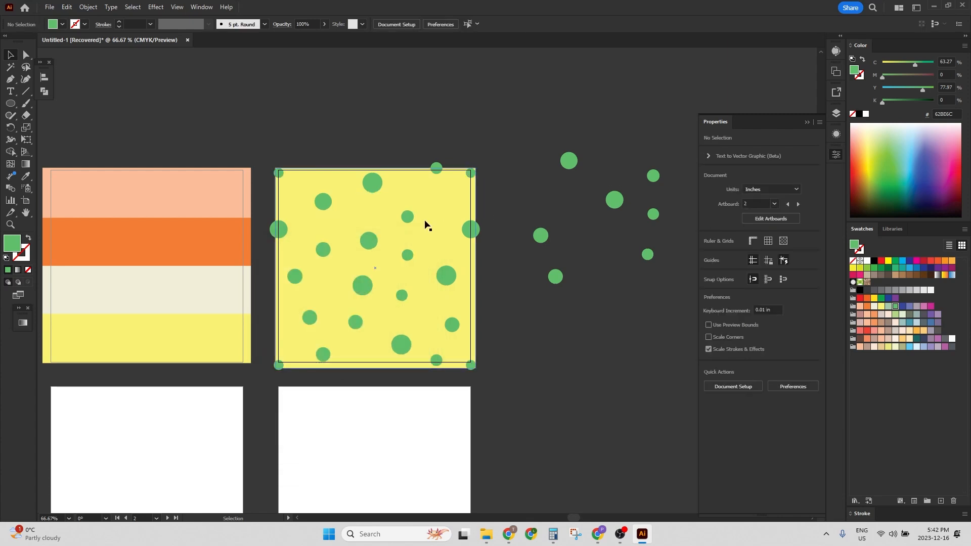
- Move a small spare circle into the upper-right gap and fill three large circles with periwinkle from the first color group
{"action": "left_click_drag", "start_coordinate": [650, 214], "coordinate": [444, 204]}
{"action": "left_click_drag", "start_coordinate": [363, 285], "coordinate": [363, 284]}
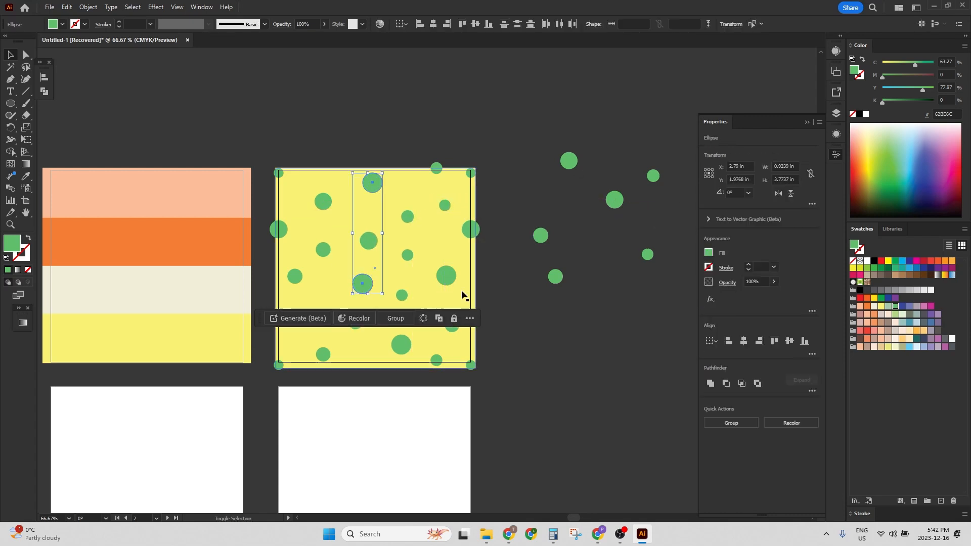
{"action": "left_click", "coordinate": [373, 184], "text": "shift"}
{"action": "left_click", "coordinate": [446, 275], "text": "shift"}
{"action": "left_click", "coordinate": [909, 305]}
- Fill four of the scattered circles with dark blue from the first Peach Fuzz color group
{"action": "left_click", "coordinate": [323, 202]}
{"action": "left_click", "coordinate": [297, 276], "text": "shift"}
{"action": "left_click", "coordinate": [402, 295], "text": "shift"}
{"action": "left_click", "coordinate": [445, 205], "text": "shift"}
{"action": "left_click", "coordinate": [902, 306]}
{"action": "left_click", "coordinate": [511, 142]}
- Fill the two side-edge circles, the upper and lower edge circles and two inner circles with greyish mauve
{"action": "left_click", "coordinate": [369, 240]}
{"action": "left_click", "coordinate": [471, 230], "text": "shift"}
{"action": "left_click", "coordinate": [279, 230], "text": "shift"}
{"action": "left_click", "coordinate": [309, 317], "text": "shift"}
{"action": "left_click", "coordinate": [436, 361], "text": "shift"}
- Sample the large periwinkle circle's color onto the lower-left inner circle and the four corner circles
{"action": "left_click", "coordinate": [321, 357]}
{"action": "key", "text": "i"}
{"action": "left_click", "coordinate": [365, 283]}
{"action": "key", "text": "v"}
{"action": "left_click", "coordinate": [471, 174]}
{"action": "left_click", "coordinate": [279, 173], "text": "shift"}
{"action": "left_click", "coordinate": [279, 365], "text": "shift"}
{"action": "left_click", "coordinate": [471, 366], "text": "shift"}
{"action": "key", "text": "i"}
{"action": "left_click", "coordinate": [362, 284]}
{"action": "left_click", "coordinate": [12, 55]}
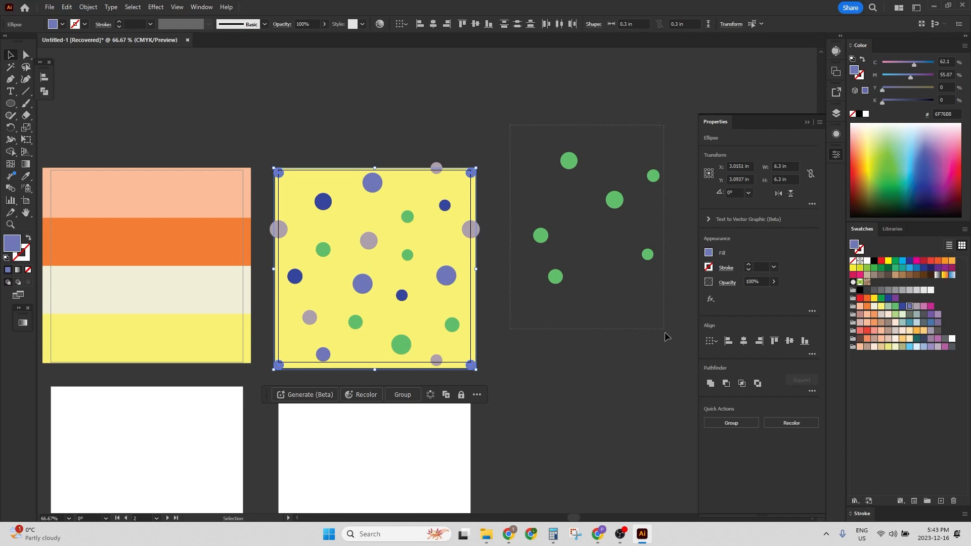
- Delete the spare green circles left on the canvas beside the dotted artboard
{"action": "left_click_drag", "start_coordinate": [664, 333], "coordinate": [666, 335]}
{"action": "key", "text": "Delete"}
{"action": "left_click_drag", "start_coordinate": [518, 403], "coordinate": [614, 283]}
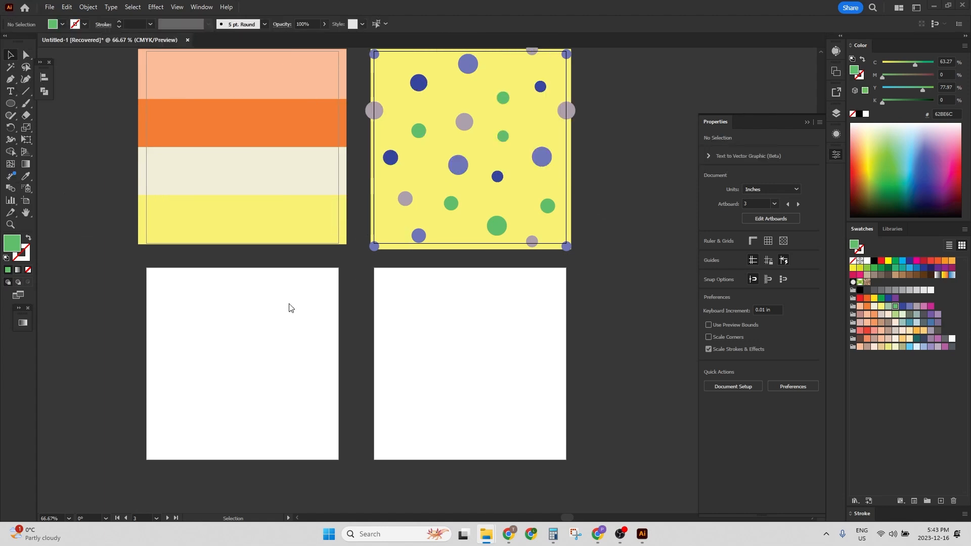
- Place the star and heart sketch photos in the document and move the star sketch above the artboards
{"action": "left_click", "coordinate": [271, 320]}
{"action": "scroll", "coordinate": [390, 338], "scroll_direction": "down", "scroll_amount": 4}
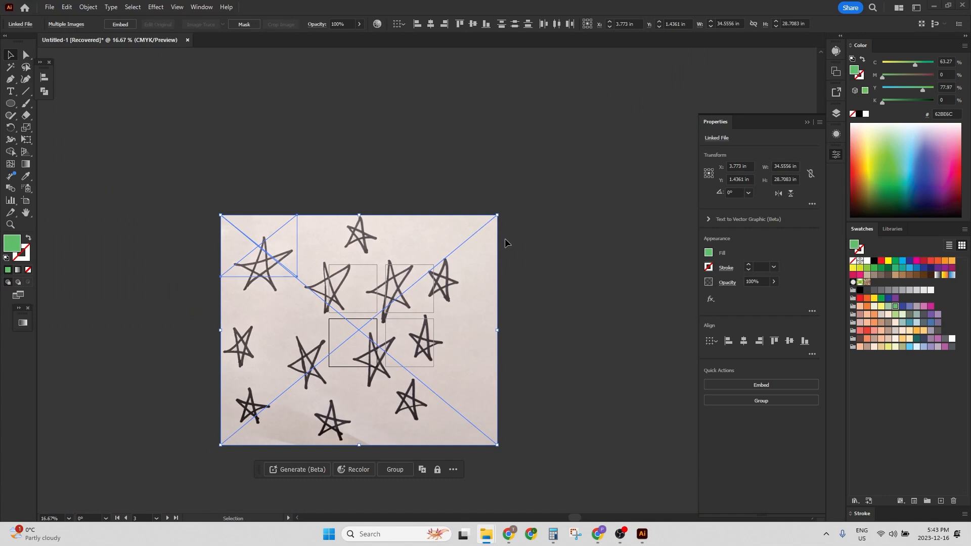
{"action": "left_click", "coordinate": [529, 243]}
{"action": "left_click_drag", "start_coordinate": [336, 233], "coordinate": [487, 128]}
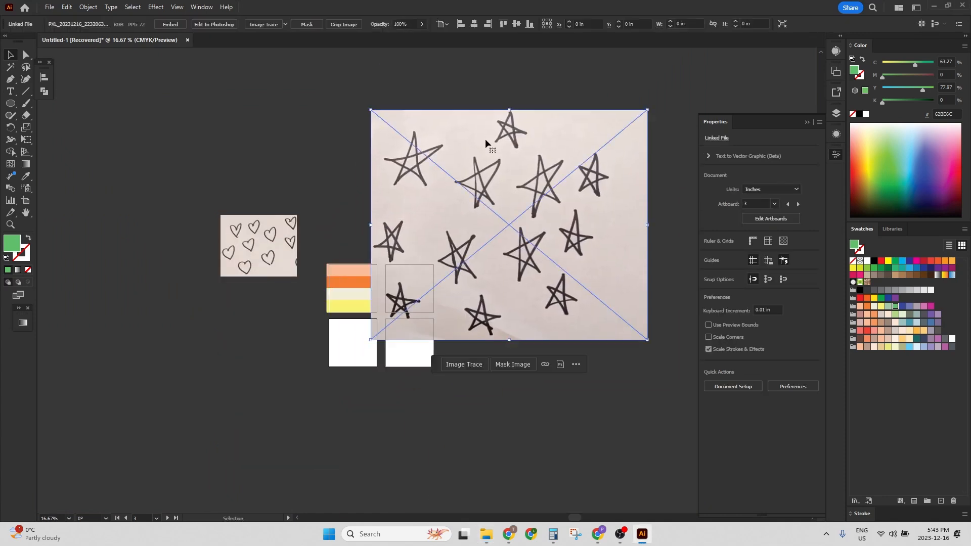
{"action": "left_click_drag", "start_coordinate": [498, 190], "coordinate": [476, 116]}
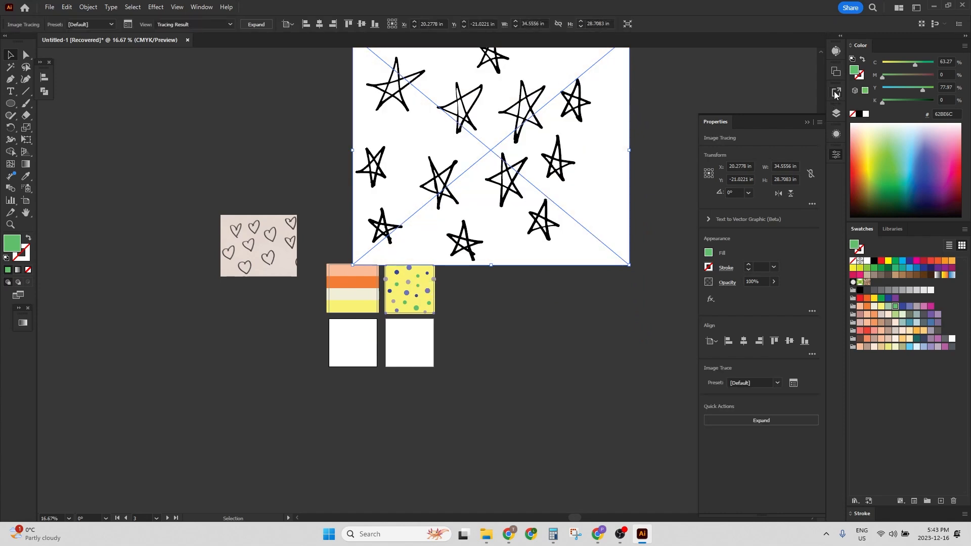
- Set the star sketch's black-and-white Image Trace to ignore white, and expand the tracing into vector paths
{"action": "left_click", "coordinate": [837, 52]}
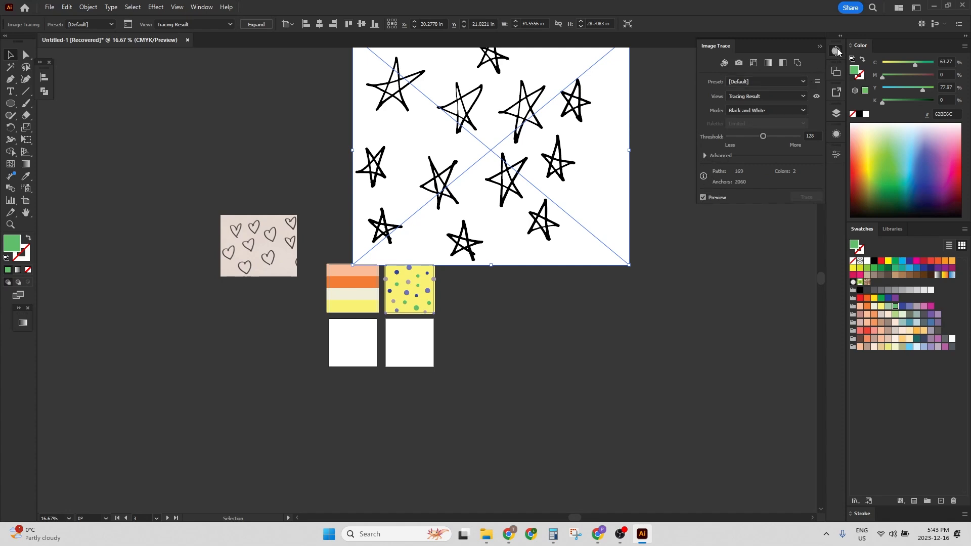
{"action": "left_click", "coordinate": [704, 156]}
{"action": "left_click", "coordinate": [734, 306]}
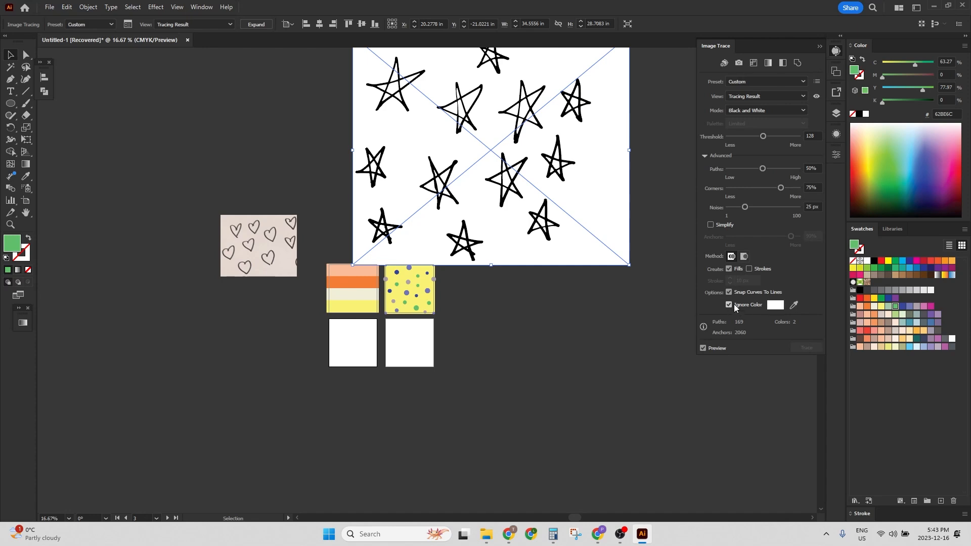
{"action": "left_click", "coordinate": [256, 24]}
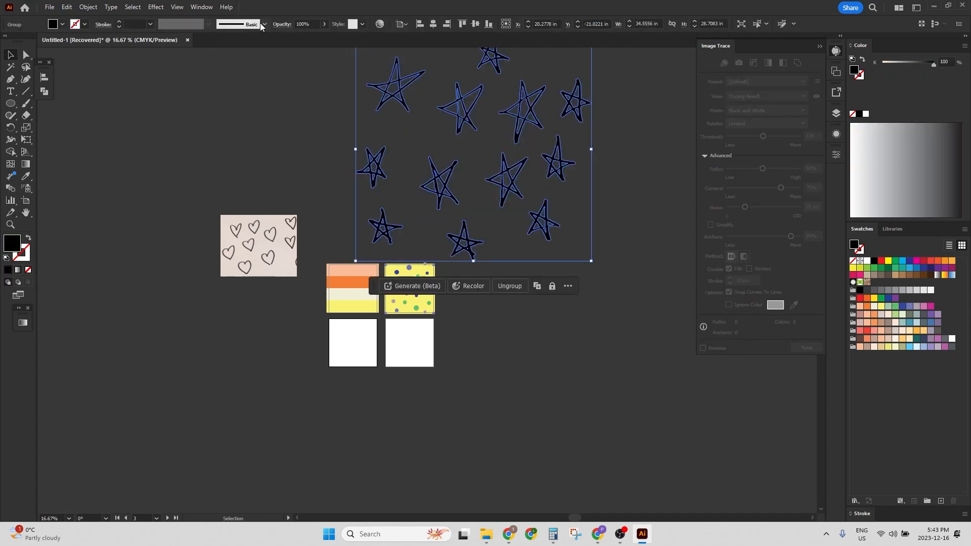
- Merge the outlines and inner gaps of the stars on the left half of the tracing into solid shapes with Shape Builder
{"action": "left_click", "coordinate": [10, 152]}
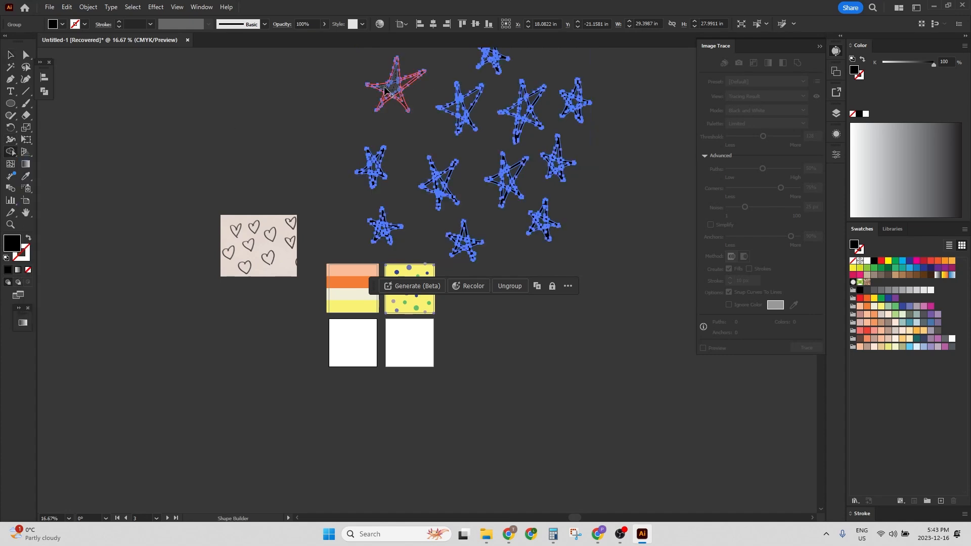
{"action": "left_click", "coordinate": [398, 90]}
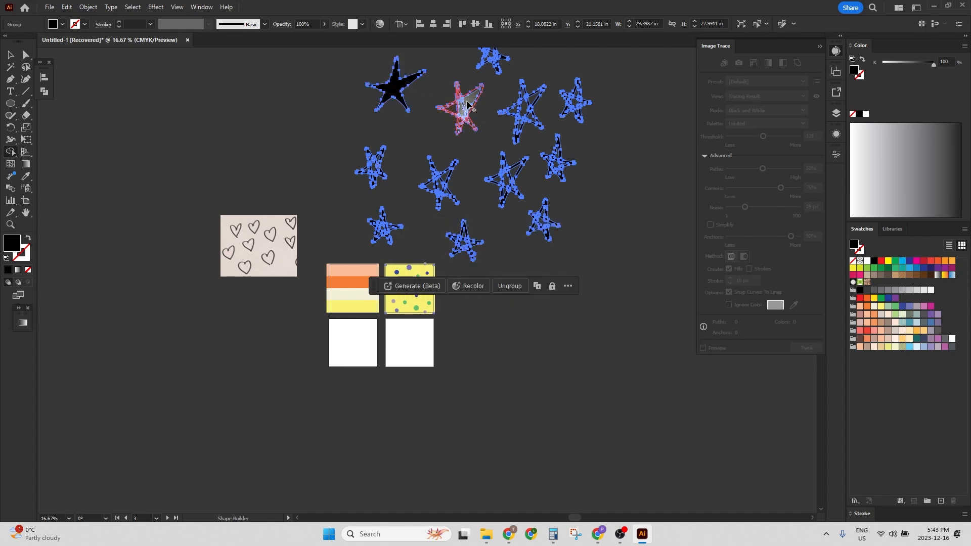
{"action": "left_click", "coordinate": [467, 123]}
{"action": "scroll", "coordinate": [376, 178], "scroll_direction": "up", "scroll_amount": 4}
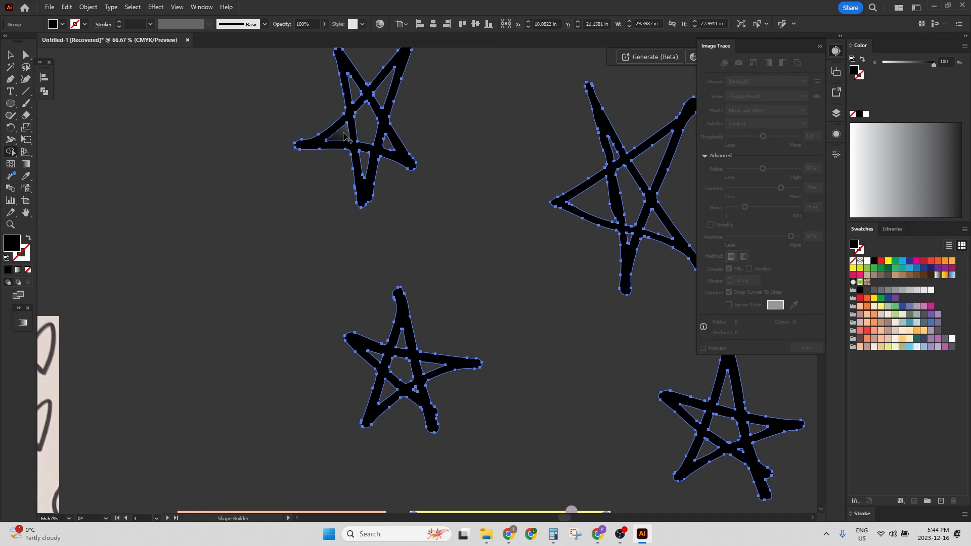
{"action": "left_click", "coordinate": [371, 161]}
{"action": "left_click", "coordinate": [402, 369]}
{"action": "scroll", "coordinate": [542, 260], "scroll_direction": "up", "scroll_amount": 2}
{"action": "scroll", "coordinate": [542, 259], "scroll_direction": "right", "scroll_amount": 5}
{"action": "mouse_move", "coordinate": [405, 205]}
{"action": "left_mouse_down"}
{"action": "mouse_move", "coordinate": [392, 252]}
{"action": "mouse_move", "coordinate": [422, 249]}
{"action": "mouse_move", "coordinate": [422, 290]}
{"action": "left_mouse_up"}
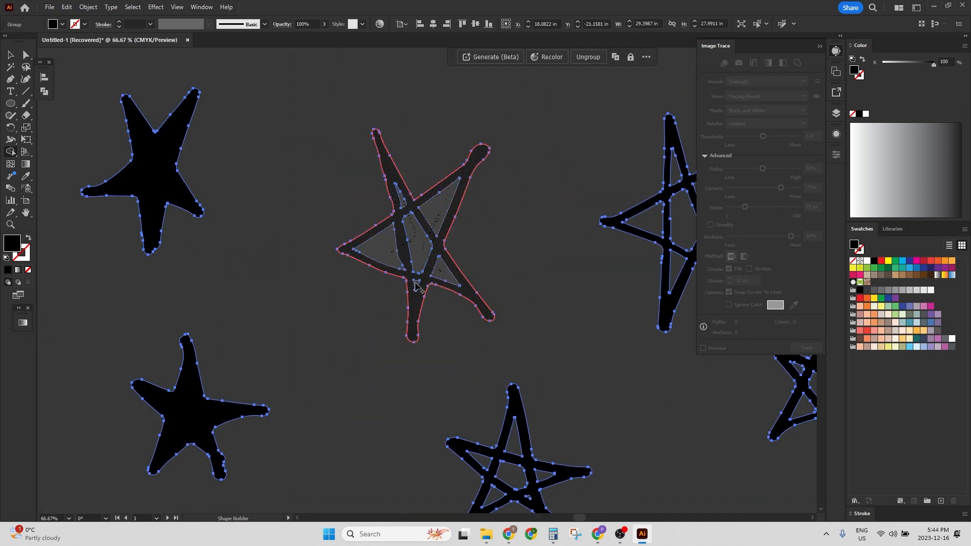
- Merge the bottom-center and lower-right stars into solid shapes with Shape Builder
{"action": "scroll", "coordinate": [361, 218], "scroll_direction": "down", "scroll_amount": 5}
{"action": "scroll", "coordinate": [362, 218], "scroll_direction": "right", "scroll_amount": 3}
{"action": "left_click", "coordinate": [361, 219]}
{"action": "scroll", "coordinate": [397, 190], "scroll_direction": "right", "scroll_amount": 5}
{"action": "scroll", "coordinate": [397, 190], "scroll_direction": "up", "scroll_amount": 1}
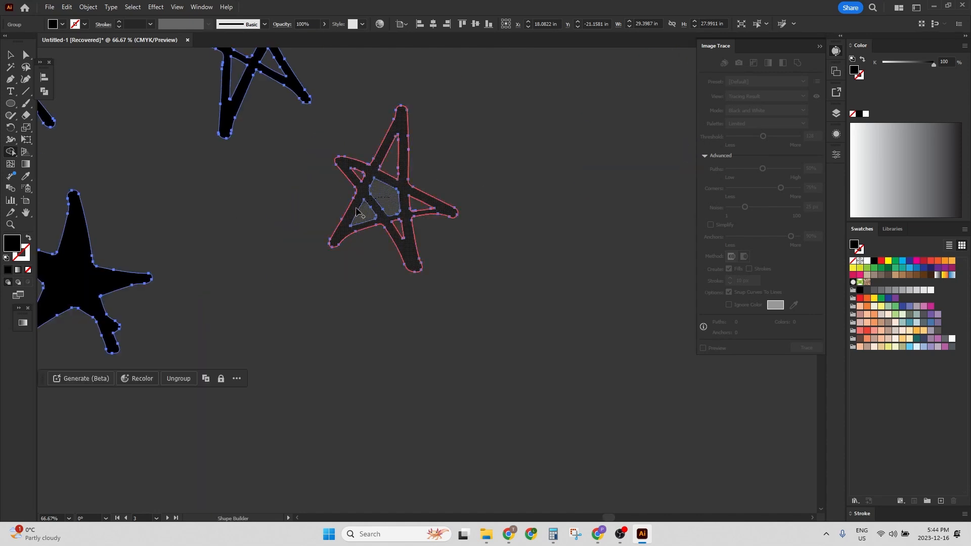
{"action": "left_click", "coordinate": [376, 182]}
{"action": "scroll", "coordinate": [359, 170], "scroll_direction": "down", "scroll_amount": 2}
{"action": "scroll", "coordinate": [283, 238], "scroll_direction": "up", "scroll_amount": 3}
{"action": "scroll", "coordinate": [283, 238], "scroll_direction": "right", "scroll_amount": 1}
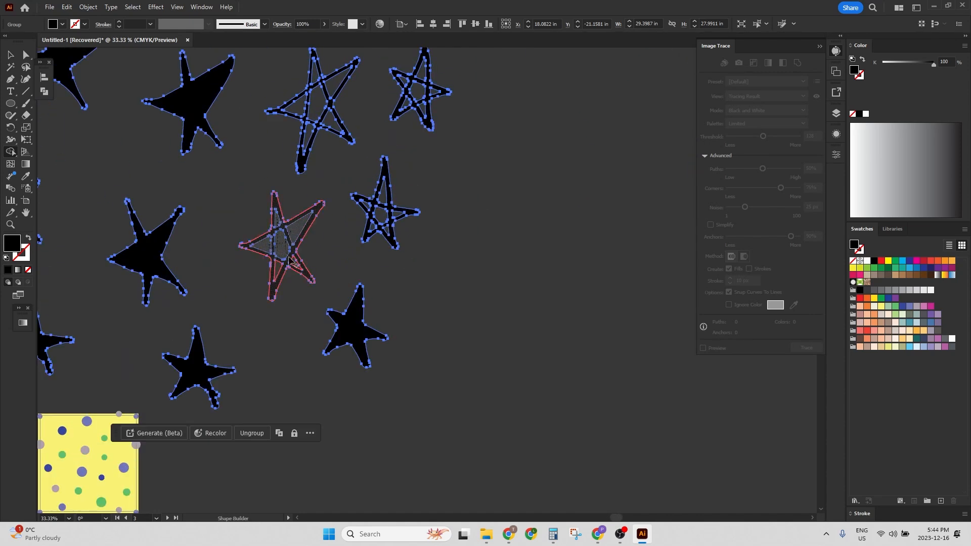
- Merge the remaining center, right and top stars into solid shapes with Shape Builder
{"action": "left_click", "coordinate": [283, 267]}
{"action": "left_click", "coordinate": [382, 227]}
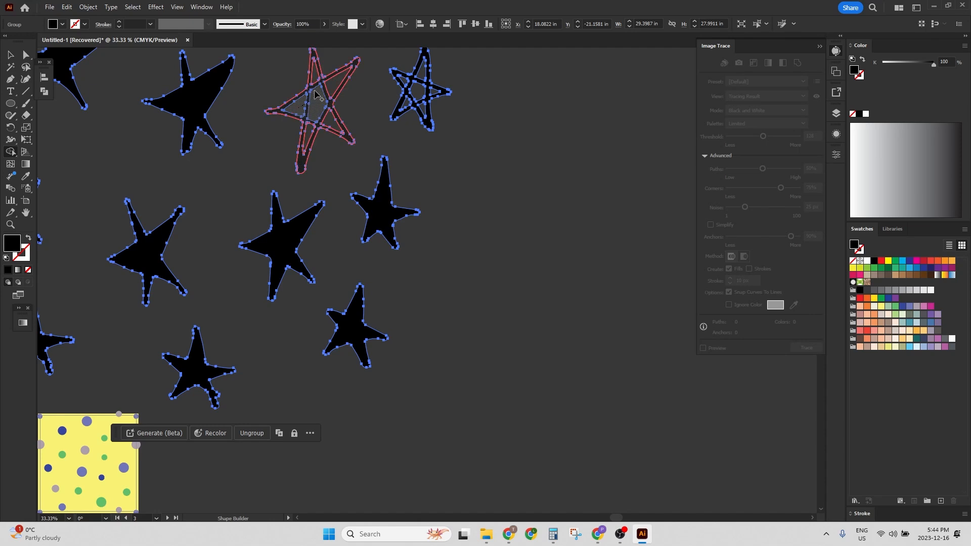
{"action": "left_click", "coordinate": [328, 114]}
{"action": "left_click_drag", "start_coordinate": [433, 96], "coordinate": [402, 103]}
{"action": "scroll", "coordinate": [395, 114], "scroll_direction": "down", "scroll_amount": 2}
{"action": "scroll", "coordinate": [350, 210], "scroll_direction": "up", "scroll_amount": 4}
{"action": "mouse_move", "coordinate": [325, 95]}
{"action": "left_mouse_down"}
{"action": "mouse_move", "coordinate": [346, 213]}
{"action": "mouse_move", "coordinate": [330, 209]}
{"action": "mouse_move", "coordinate": [318, 184]}
{"action": "mouse_move", "coordinate": [358, 201]}
{"action": "mouse_move", "coordinate": [352, 240]}
{"action": "left_mouse_up"}
{"action": "scroll", "coordinate": [331, 247], "scroll_direction": "down", "scroll_amount": 5}
{"action": "left_click_drag", "start_coordinate": [298, 278], "coordinate": [328, 158]}
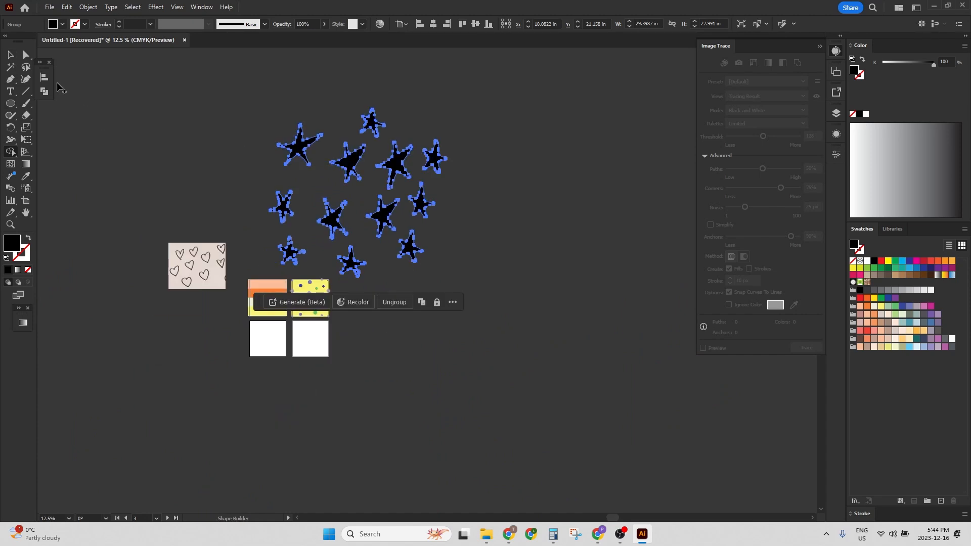
- Move the solid stars beside the lower-right artboard and scale the group down to about 5.87 × 5.59 in
{"action": "key", "text": "v"}
{"action": "left_click_drag", "start_coordinate": [353, 164], "coordinate": [403, 389]}
{"action": "left_click_drag", "start_coordinate": [497, 418], "coordinate": [352, 349]}
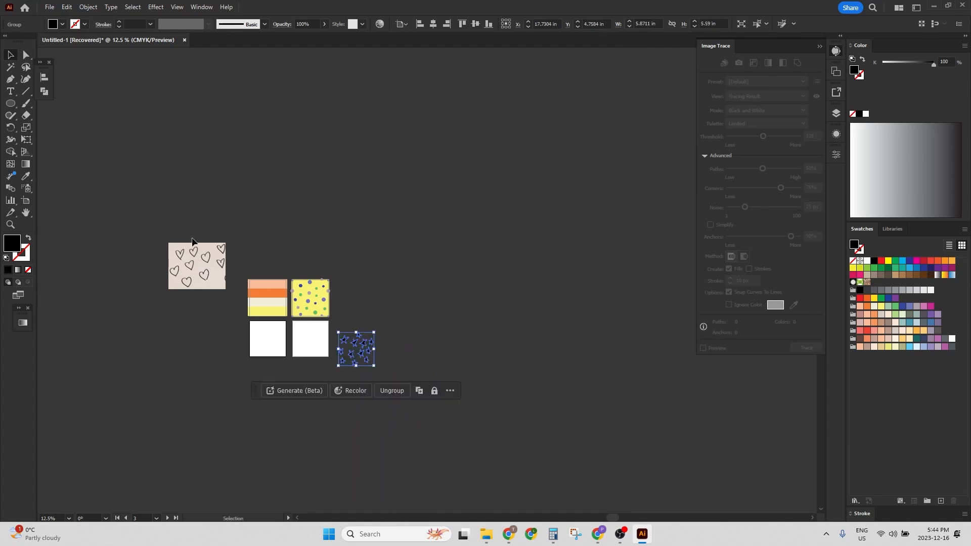
- Trace the heart sketch in black and white ignoring white, expand it, and move it beside the lower-left artboard
{"action": "left_click", "coordinate": [204, 270]}
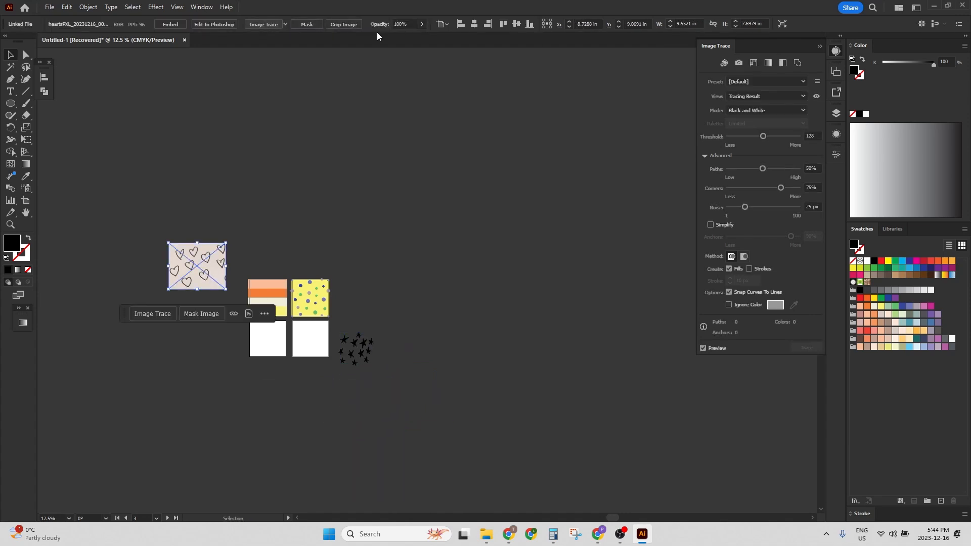
{"action": "left_click", "coordinate": [728, 304]}
{"action": "left_click", "coordinate": [257, 25]}
{"action": "mouse_move", "coordinate": [194, 275]}
{"action": "left_mouse_down"}
{"action": "mouse_move", "coordinate": [259, 369]}
{"action": "mouse_move", "coordinate": [247, 367]}
{"action": "left_mouse_up"}
{"action": "scroll", "coordinate": [231, 370], "scroll_direction": "up", "scroll_amount": 2}
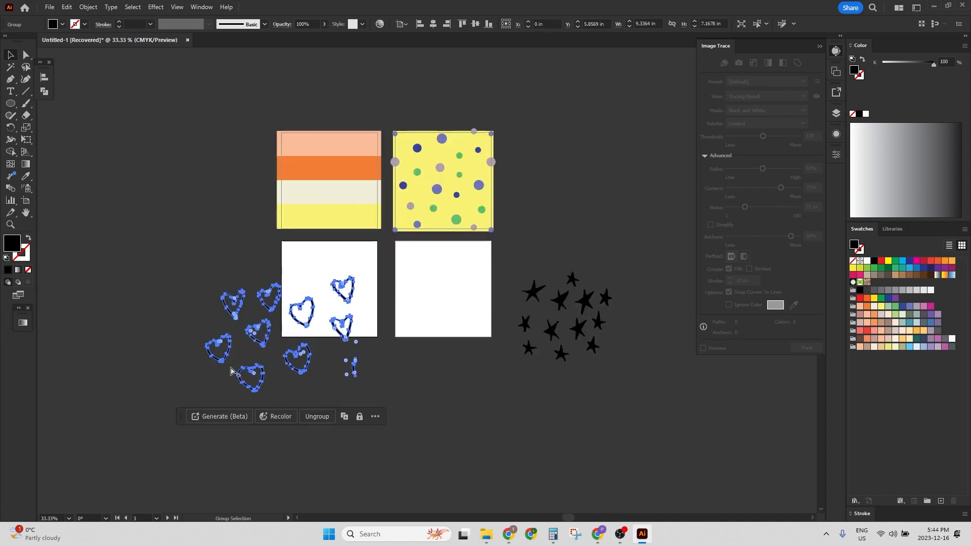
{"action": "scroll", "coordinate": [231, 370], "scroll_direction": "up", "scroll_amount": 3}
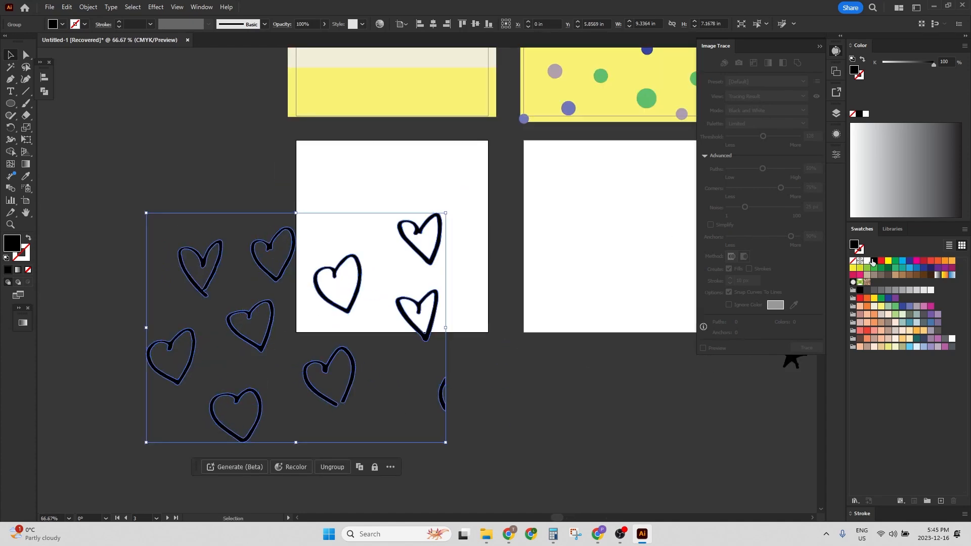
- Add an 8 pt black stroke to the traced hearts
{"action": "left_click", "coordinate": [837, 155]}
{"action": "left_click", "coordinate": [747, 265]}
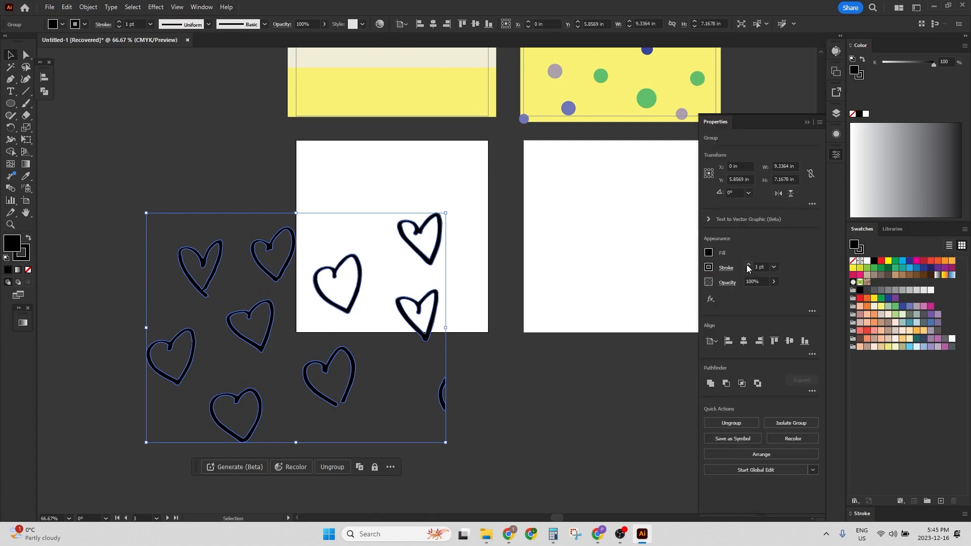
{"action": "left_click", "coordinate": [747, 264]}
{"action": "left_click", "coordinate": [748, 263]}
{"action": "left_click", "coordinate": [748, 264]}
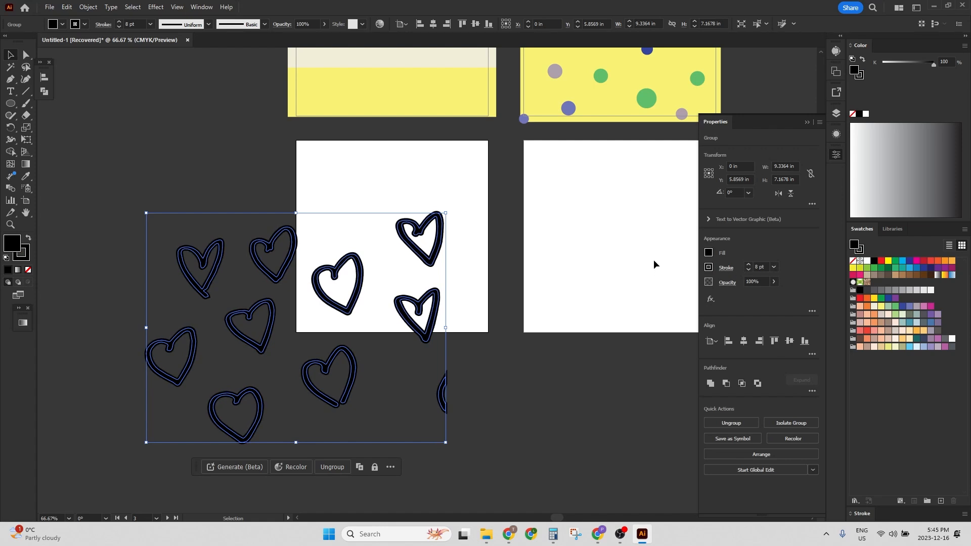
- Delete the cut-off partial heart at the right edge of the traced hearts
{"action": "left_click", "coordinate": [648, 300]}
{"action": "key", "text": "a"}
{"action": "left_click_drag", "start_coordinate": [462, 359], "coordinate": [431, 416]}
{"action": "key", "text": "Delete"}
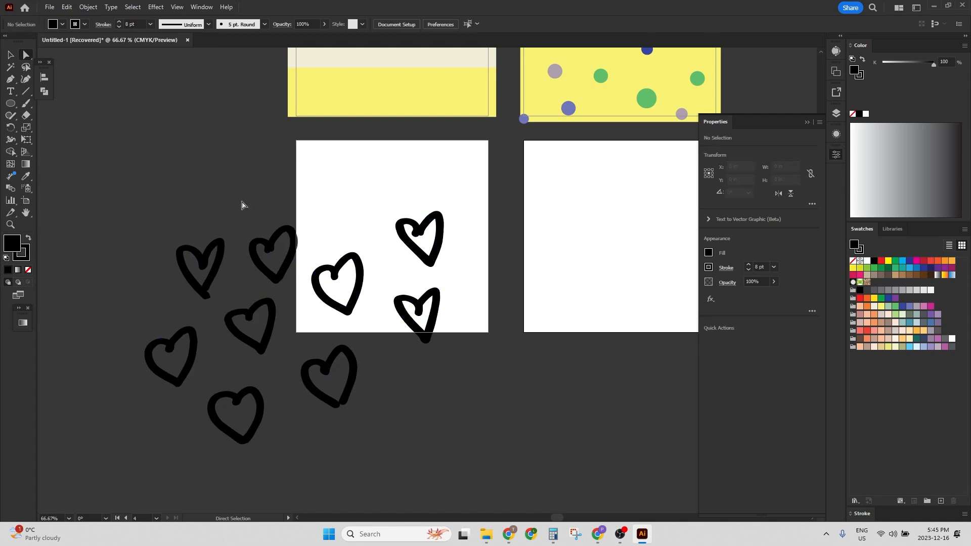
- Ungroup the hearts and move individual hearts clear of the lower-left artboard
{"action": "left_click", "coordinate": [10, 54]}
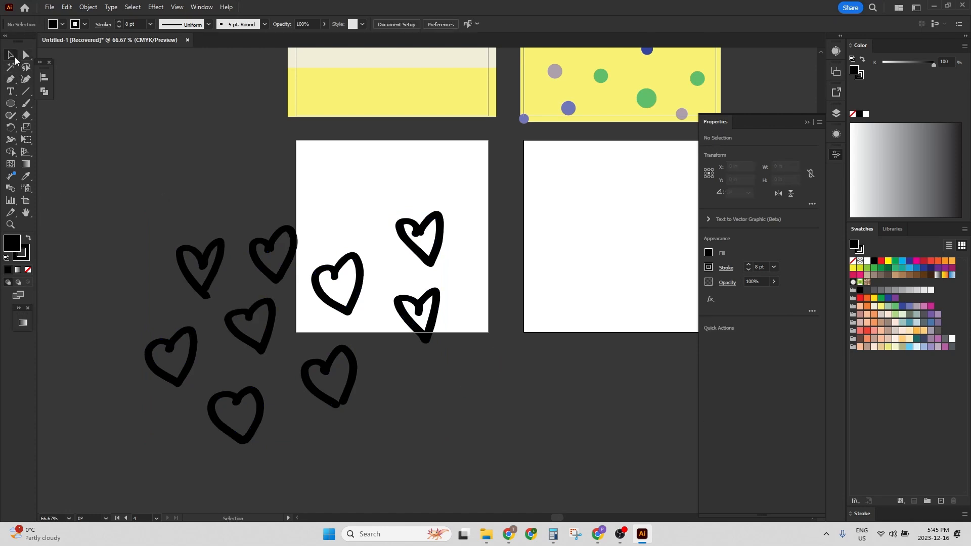
{"action": "left_click", "coordinate": [292, 266]}
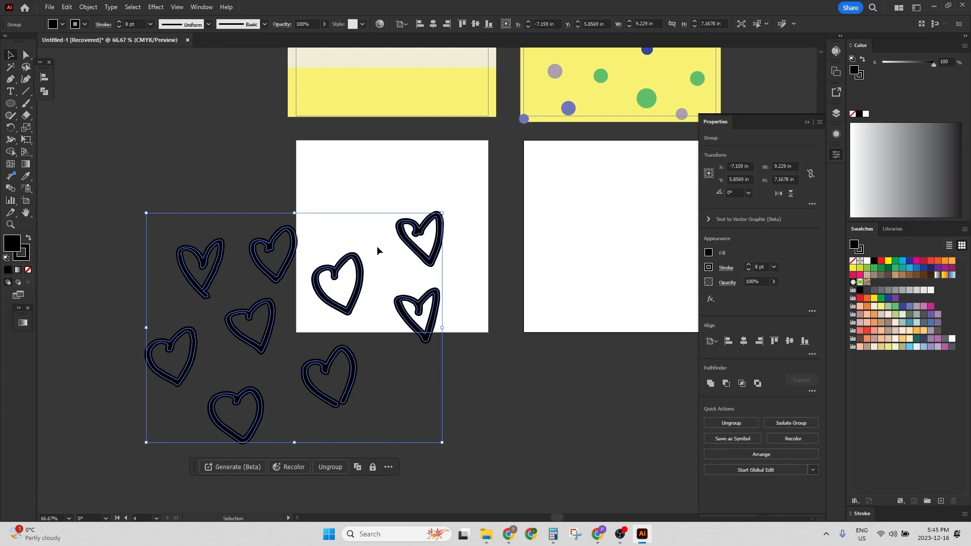
{"action": "key", "text": "shift+ctrl+g"}
{"action": "left_click_drag", "start_coordinate": [283, 251], "coordinate": [272, 175]}
{"action": "left_click_drag", "start_coordinate": [414, 247], "coordinate": [163, 196]}
{"action": "left_click_drag", "start_coordinate": [530, 229], "coordinate": [205, 259]}
- Ungroup the stars and move them all onto the lower-right artboard
{"action": "left_click", "coordinate": [485, 282]}
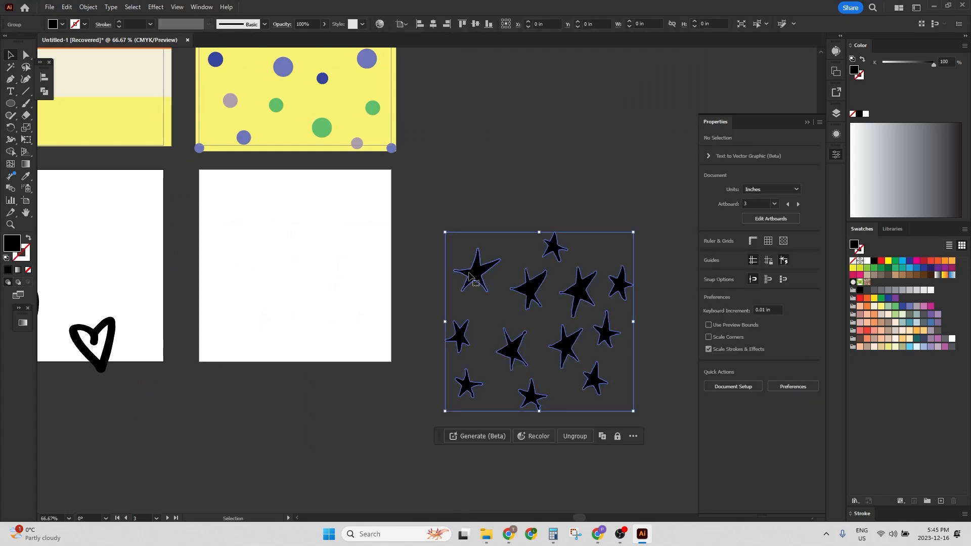
{"action": "scroll", "coordinate": [433, 308], "scroll_direction": "up", "scroll_amount": 2}
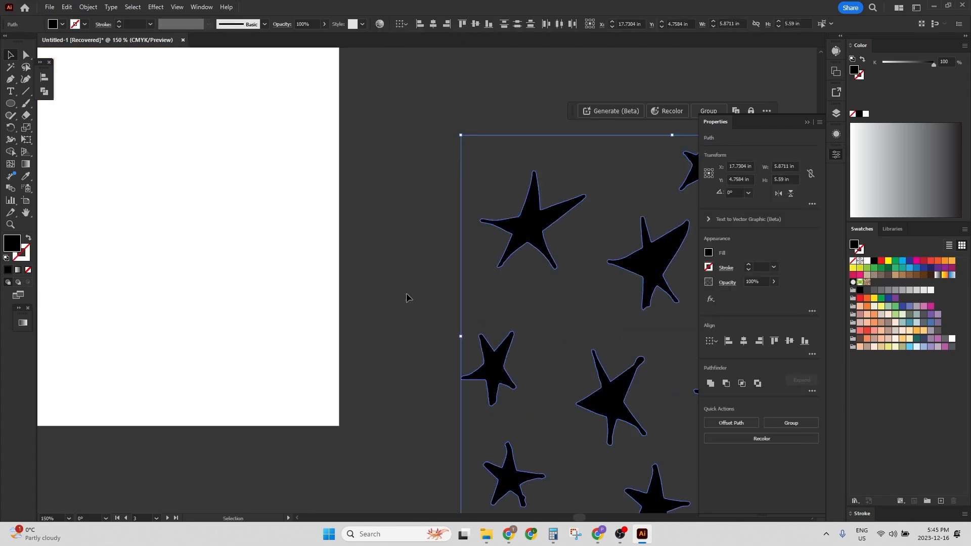
{"action": "scroll", "coordinate": [299, 288], "scroll_direction": "down", "scroll_amount": 1}
{"action": "left_click_drag", "start_coordinate": [268, 297], "coordinate": [462, 278]}
{"action": "left_click_drag", "start_coordinate": [549, 230], "coordinate": [486, 257]}
{"action": "left_click_drag", "start_coordinate": [582, 260], "coordinate": [218, 177]}
{"action": "left_click", "coordinate": [506, 183]}
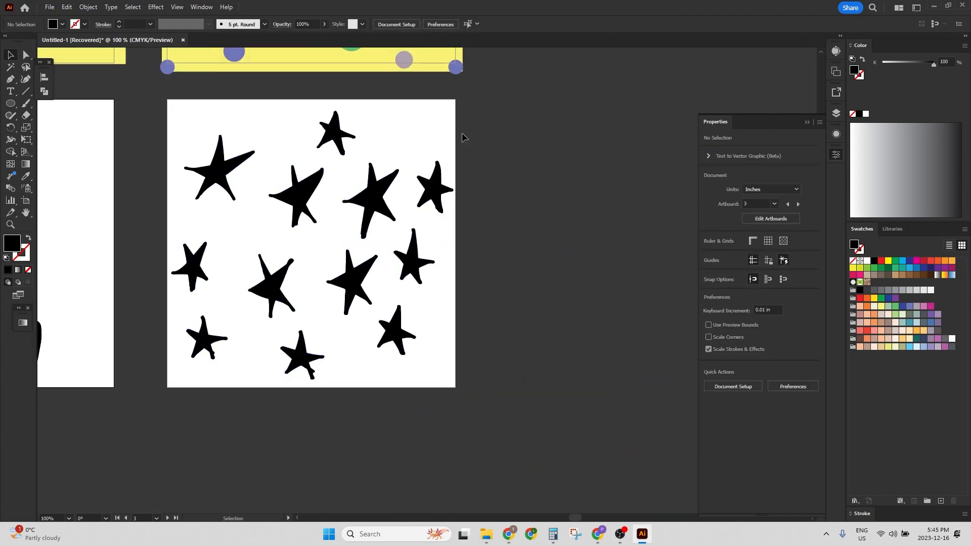
- Spread out the upper-left stars, placing the large one over the artboard's left edge and a small one over its top edge
{"action": "left_click", "coordinate": [324, 221]}
{"action": "left_click_drag", "start_coordinate": [314, 110], "coordinate": [309, 154]}
{"action": "left_click", "coordinate": [275, 169]}
{"action": "left_click_drag", "start_coordinate": [236, 199], "coordinate": [179, 138]}
{"action": "left_click_drag", "start_coordinate": [331, 171], "coordinate": [259, 105]}
{"action": "left_click_drag", "start_coordinate": [298, 225], "coordinate": [248, 179]}
{"action": "left_click_drag", "start_coordinate": [206, 278], "coordinate": [190, 246]}
- Place the lower-left star over the artboard's left edge and spread out the center and right-hand stars
{"action": "left_click_drag", "start_coordinate": [228, 357], "coordinate": [180, 346]}
{"action": "left_click_drag", "start_coordinate": [277, 301], "coordinate": [271, 300]}
{"action": "left_click_drag", "start_coordinate": [367, 230], "coordinate": [338, 217]}
{"action": "left_click_drag", "start_coordinate": [426, 220], "coordinate": [370, 133]}
{"action": "left_click_drag", "start_coordinate": [399, 280], "coordinate": [433, 189]}
{"action": "left_click_drag", "start_coordinate": [381, 339], "coordinate": [419, 280]}
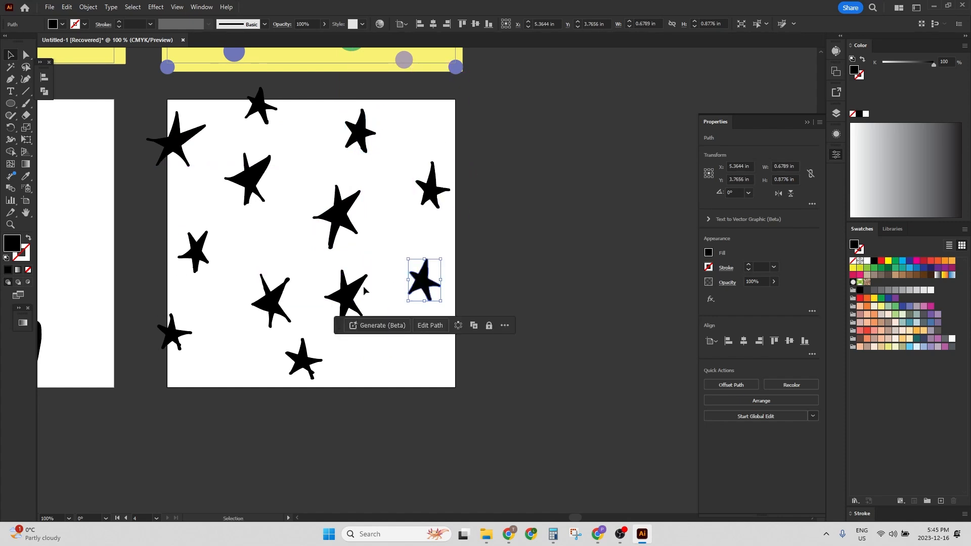
- Adjust the lower stars' spacing, moving one large star over the artboard's bottom edge near the lower-right corner
{"action": "left_click", "coordinate": [364, 294]}
{"action": "left_click_drag", "start_coordinate": [339, 295], "coordinate": [345, 299]}
{"action": "left_click_drag", "start_coordinate": [368, 353], "coordinate": [359, 326]}
{"action": "left_click_drag", "start_coordinate": [274, 303], "coordinate": [273, 287]}
{"action": "left_click_drag", "start_coordinate": [373, 308], "coordinate": [421, 349]}
- Copy the two stars overlapping the left edge 6 in horizontally and 0 in vertically
{"action": "left_click_drag", "start_coordinate": [162, 309], "coordinate": [172, 349]}
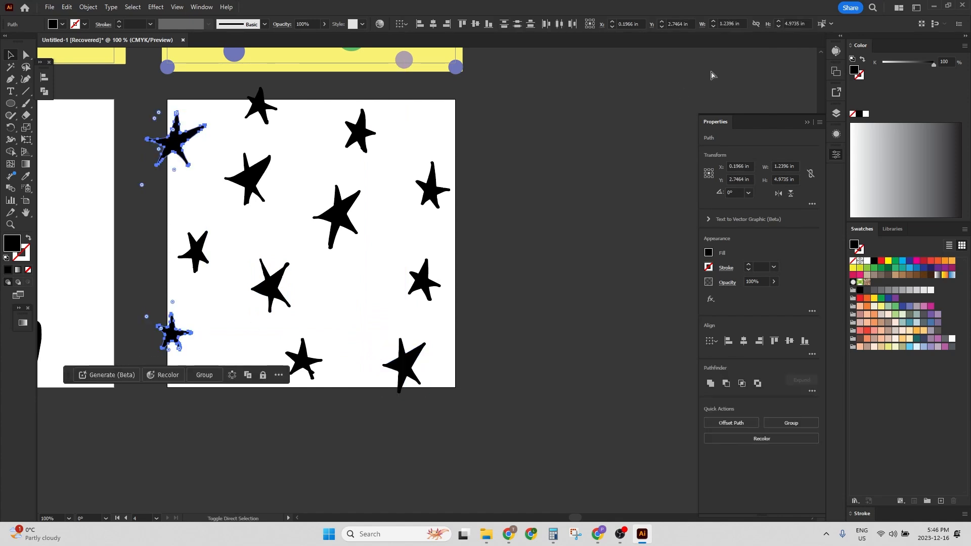
{"action": "key", "text": "Return"}
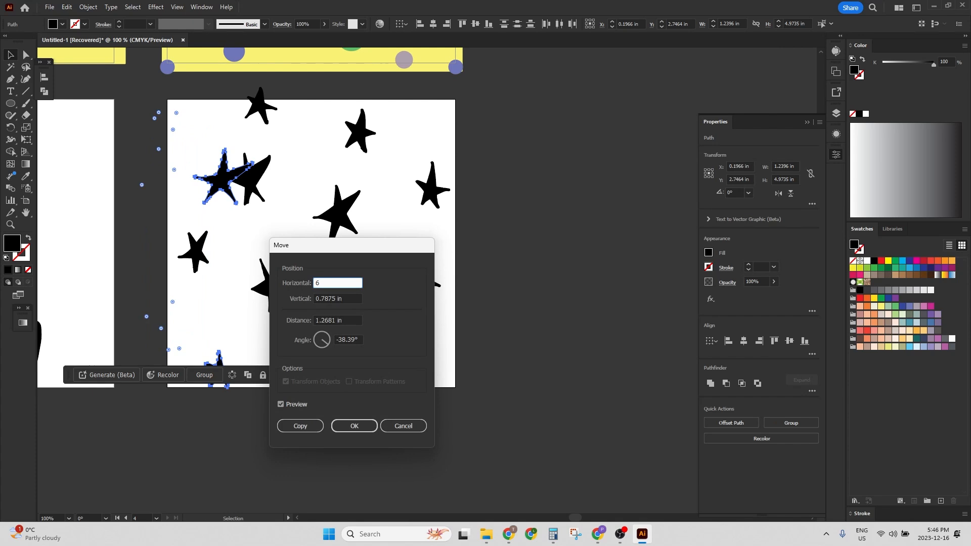
{"action": "key", "text": "Tab"}
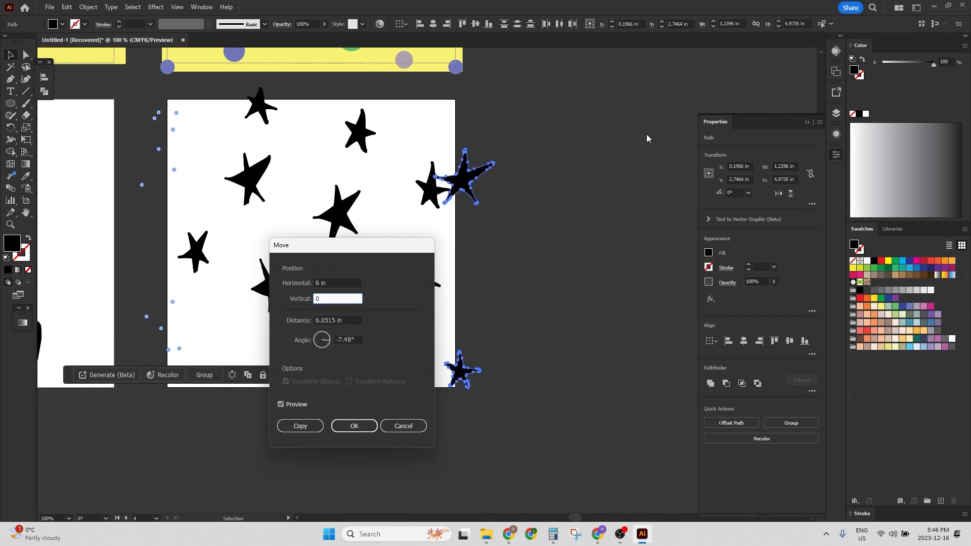
{"action": "key", "text": "Tab"}
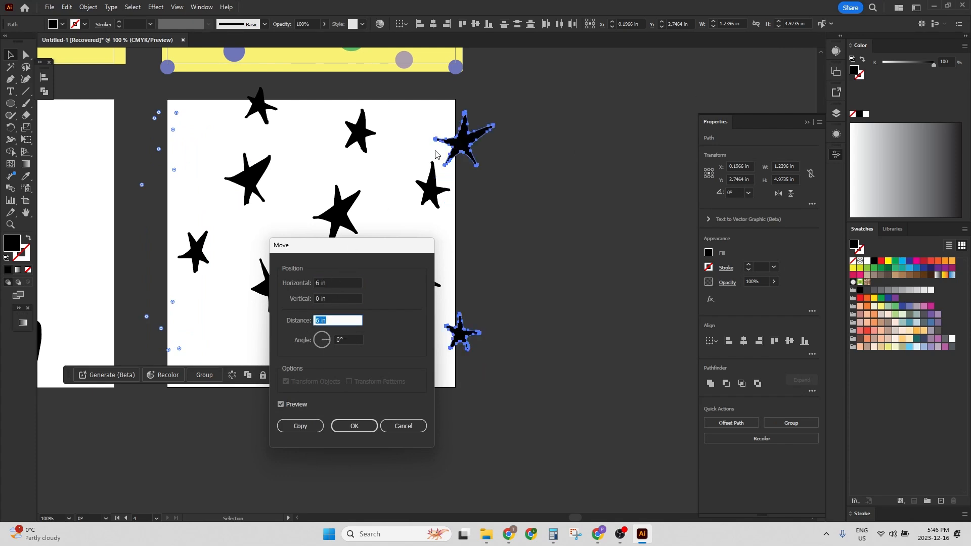
{"action": "left_click", "coordinate": [306, 426]}
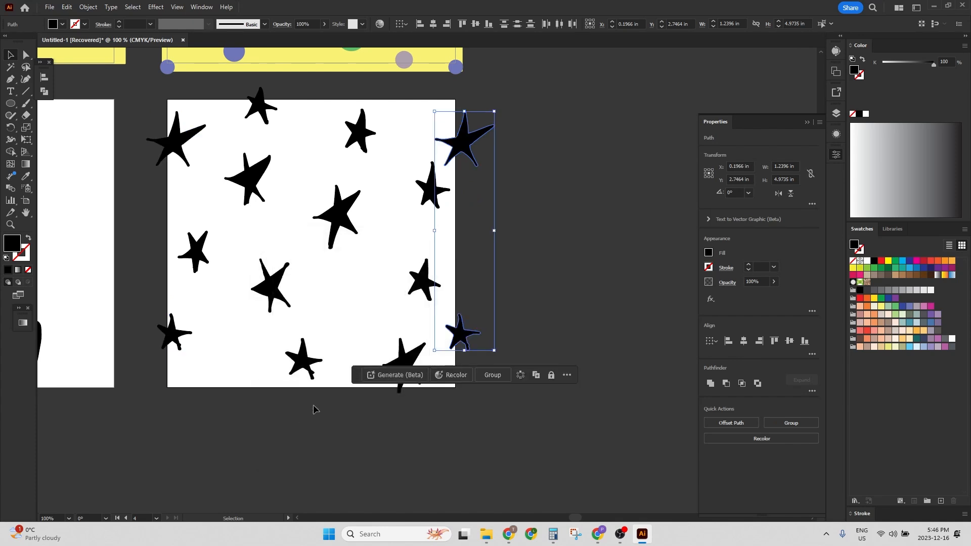
- Copy the small star overlapping the top edge 0 in horizontally and 6 in vertically
{"action": "left_click", "coordinate": [262, 110]}
{"action": "key", "text": "Return"}
{"action": "type", "text": "0"}
{"action": "key", "text": "Tab"}
{"action": "type", "text": "6"}
{"action": "key", "text": "Tab"}
{"action": "left_click", "coordinate": [297, 426]}
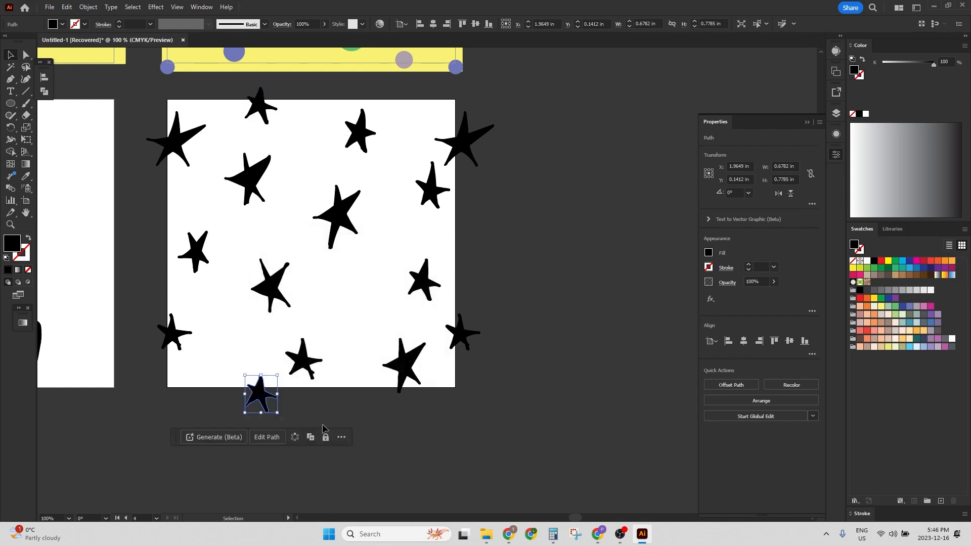
- Copy the large star overlapping the bottom edge by 0 in horizontally and -6 in vertically, and send the copy to the back
{"action": "left_click", "coordinate": [404, 362]}
{"action": "key", "text": "a"}
{"action": "key", "text": "v"}
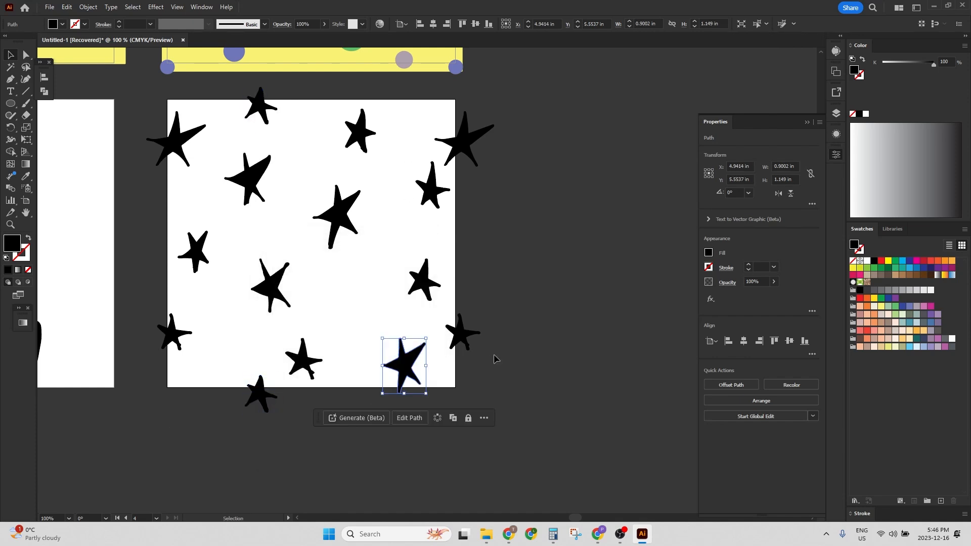
{"action": "key", "text": "Return"}
{"action": "key", "text": "Tab"}
{"action": "type", "text": "-6"}
{"action": "key", "text": "Tab"}
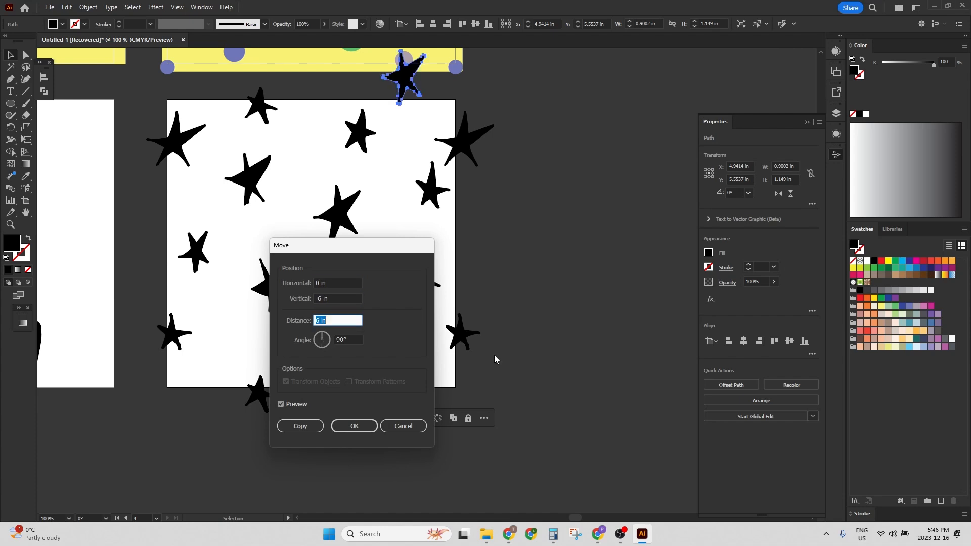
{"action": "left_click", "coordinate": [305, 428]}
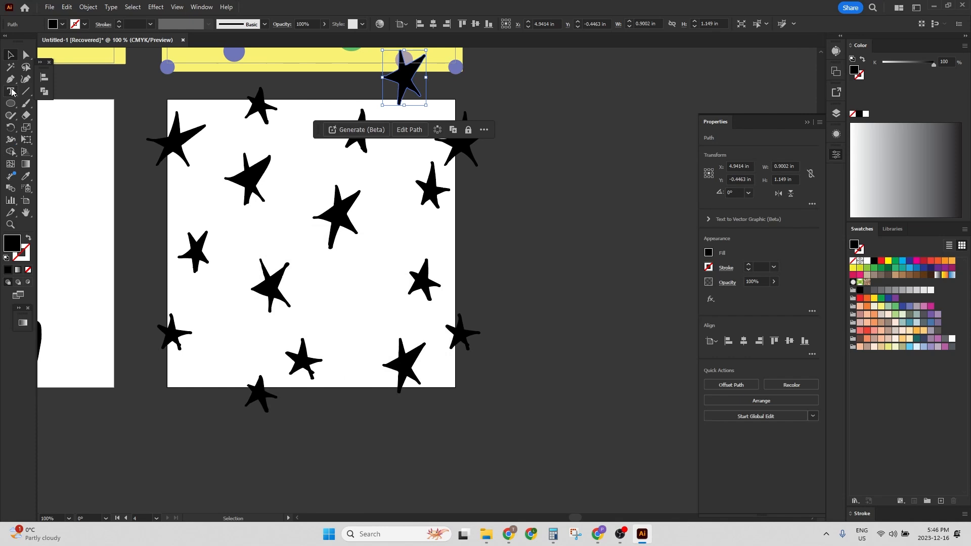
{"action": "key", "text": "ctrl+shift+bracketleft"}
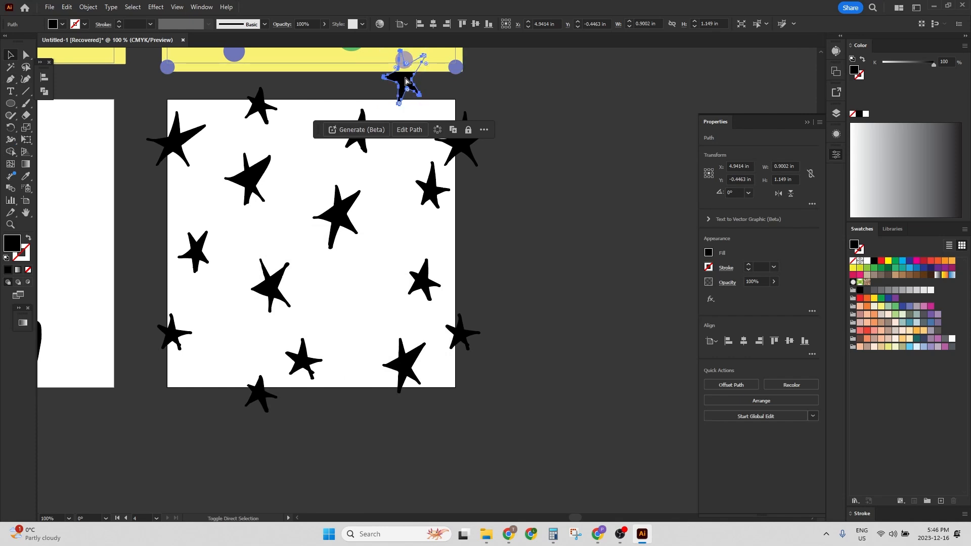
- Reposition the inner stars on the artboard to even out the gaps between them
{"action": "left_click", "coordinate": [485, 188]}
{"action": "left_click_drag", "start_coordinate": [232, 231], "coordinate": [347, 225]}
{"action": "left_click_drag", "start_coordinate": [427, 352], "coordinate": [460, 317]}
{"action": "left_click_drag", "start_coordinate": [383, 277], "coordinate": [368, 309]}
{"action": "left_click_drag", "start_coordinate": [451, 208], "coordinate": [452, 241]}
{"action": "left_click_drag", "start_coordinate": [372, 167], "coordinate": [388, 176]}
- Scale all the hearts down to about 3.95 × 3.94 in and move them onto the lower-left artboard
{"action": "left_click", "coordinate": [201, 298]}
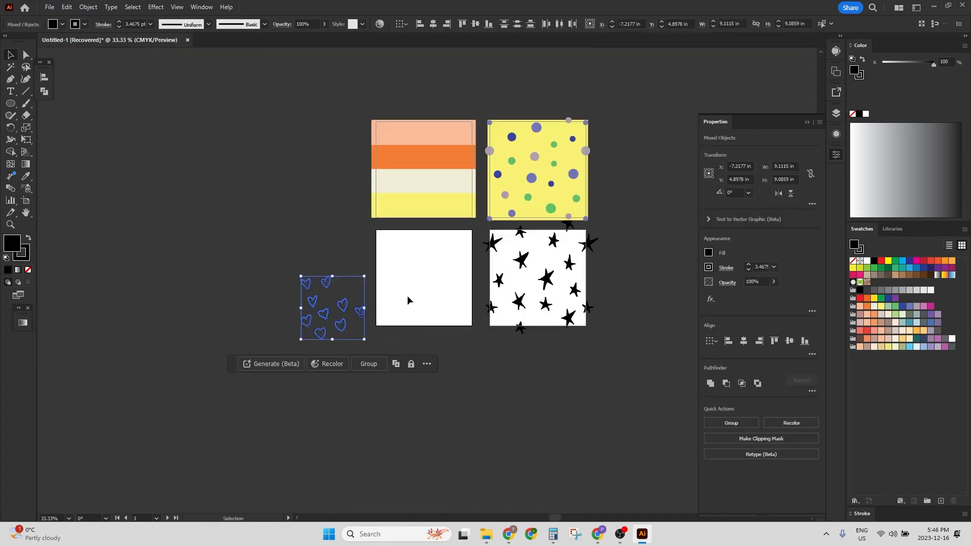
{"action": "scroll", "coordinate": [407, 295], "scroll_direction": "up", "scroll_amount": 2}
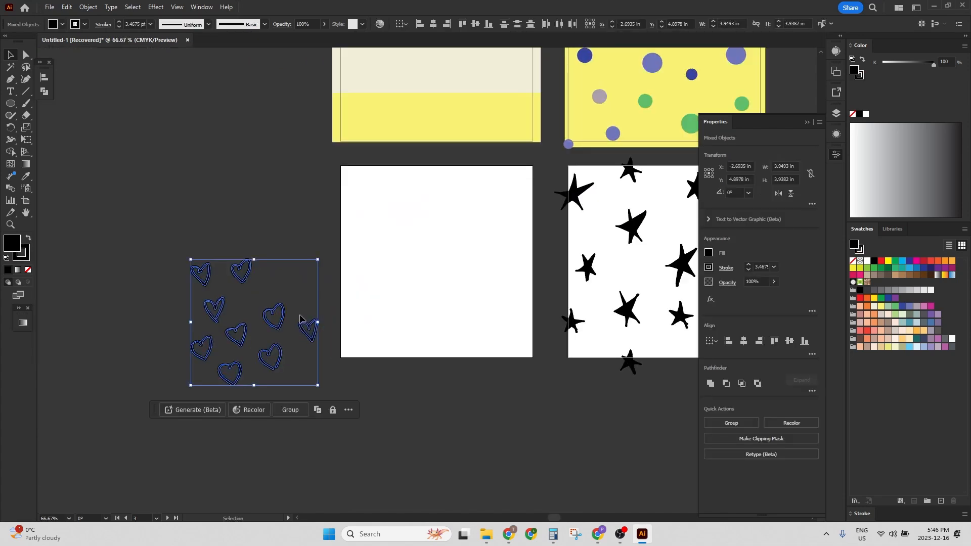
{"action": "left_click", "coordinate": [273, 316]}
{"action": "left_click_drag", "start_coordinate": [183, 247], "coordinate": [344, 420]}
{"action": "left_click_drag", "start_coordinate": [229, 322], "coordinate": [293, 220]}
{"action": "scroll", "coordinate": [397, 239], "scroll_direction": "up", "scroll_amount": 1}
{"action": "left_click", "coordinate": [249, 185]}
- Place two hearts over the artboard's left edge and one over its top edge, and nudge the neighboring upper-left heart
{"action": "left_click_drag", "start_coordinate": [259, 155], "coordinate": [221, 147]}
{"action": "left_click_drag", "start_coordinate": [281, 210], "coordinate": [269, 213]}
{"action": "left_click_drag", "start_coordinate": [319, 149], "coordinate": [302, 117]}
{"action": "left_click_drag", "start_coordinate": [261, 265], "coordinate": [208, 292]}
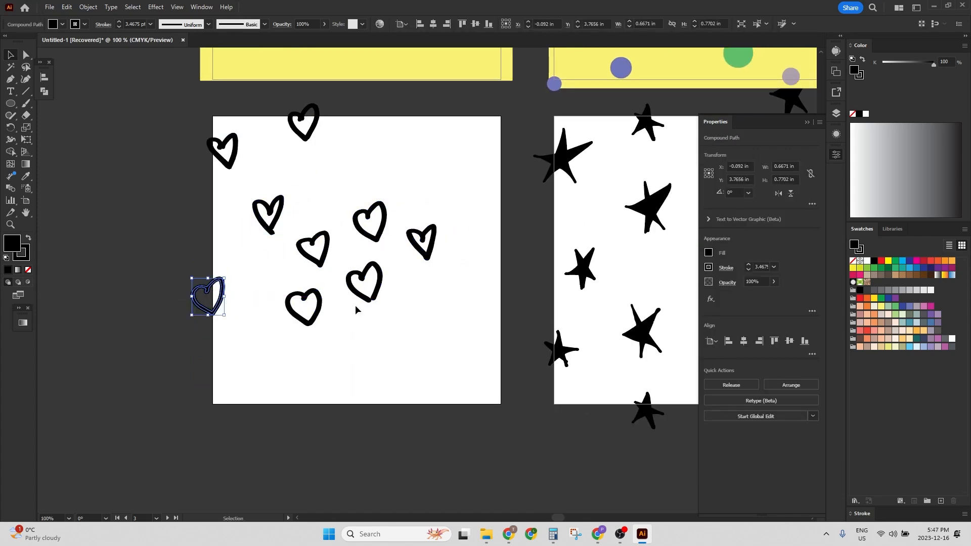
- Spread the remaining hearts evenly across the interior of the lower-left artboard
{"action": "left_click_drag", "start_coordinate": [317, 308], "coordinate": [294, 352]}
{"action": "left_click_drag", "start_coordinate": [377, 238], "coordinate": [377, 188]}
{"action": "left_click_drag", "start_coordinate": [373, 266], "coordinate": [384, 345]}
{"action": "left_click_drag", "start_coordinate": [325, 236], "coordinate": [353, 264]}
{"action": "left_click_drag", "start_coordinate": [419, 250], "coordinate": [427, 246]}
- Copy the two hearts on the artboard's left edge 6 in horizontally so they repeat on the right edge
{"action": "left_click", "coordinate": [212, 313]}
{"action": "left_click", "coordinate": [227, 165], "text": "shift"}
{"action": "key", "text": "Return"}
{"action": "type", "text": "6"}
{"action": "key", "text": "Tab"}
{"action": "key", "text": "Tab"}
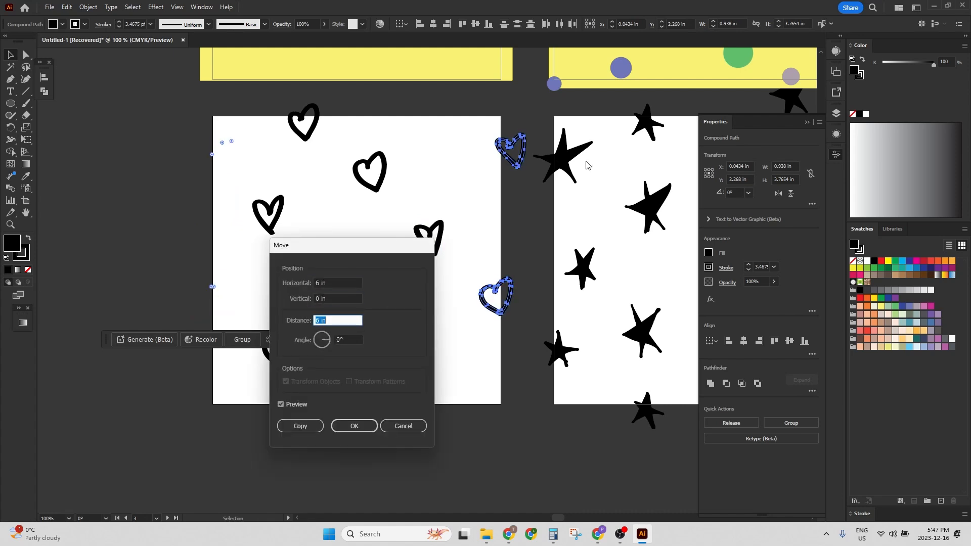
{"action": "left_click", "coordinate": [300, 426]}
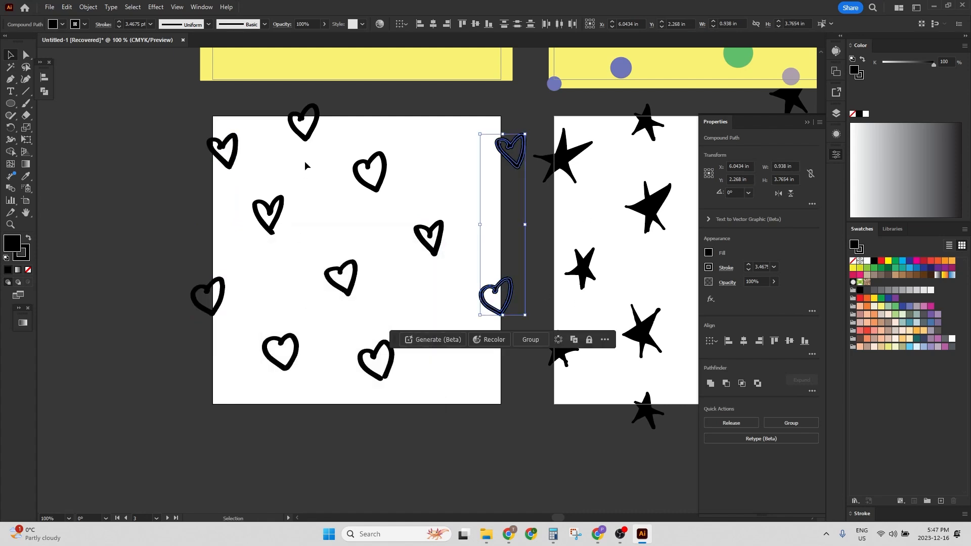
- Copy the top-edge heart with a horizontal offset of 0 and a vertical offset of 6 in
{"action": "left_click", "coordinate": [318, 124]}
{"action": "key", "text": "Return"}
{"action": "type", "text": "0"}
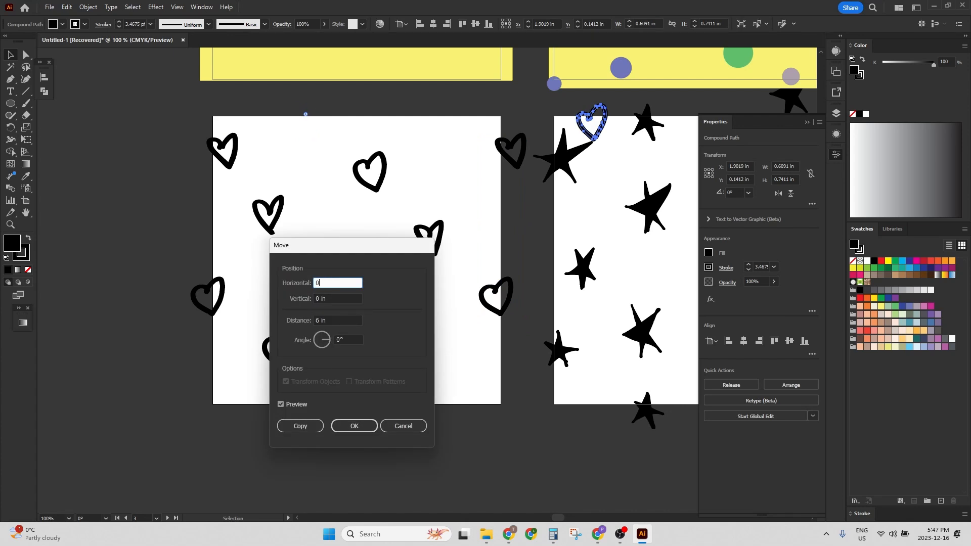
{"action": "key", "text": "Tab"}
{"action": "type", "text": "6"}
{"action": "key", "text": "Tab"}
{"action": "left_click", "coordinate": [305, 427]}
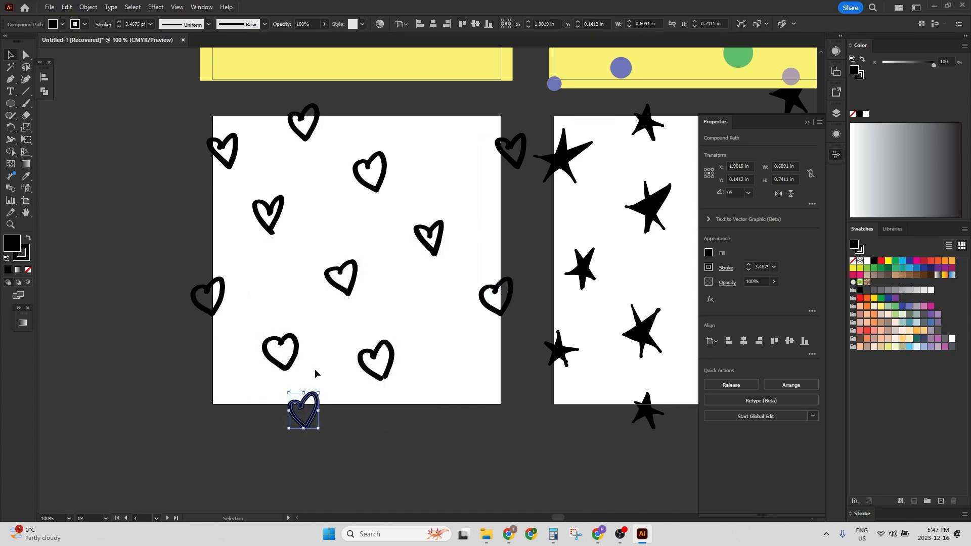
- Duplicate a few hearts outside the artboard and place one copy over the bottom edge near the lower-right corner
{"action": "left_click_drag", "start_coordinate": [417, 156], "coordinate": [251, 345]}
{"action": "left_click_drag", "start_coordinate": [341, 276], "coordinate": [186, 203]}
{"action": "left_click", "coordinate": [110, 210]}
{"action": "left_click", "coordinate": [98, 217]}
{"action": "left_click_drag", "start_coordinate": [77, 254], "coordinate": [461, 385]}
- Copy the new bottom-edge heart with a horizontal offset of 0 and a vertical offset of -6 in
{"action": "key", "text": "Return"}
{"action": "type", "text": "0"}
{"action": "key", "text": "Tab"}
{"action": "type", "text": "-6"}
{"action": "key", "text": "Tab"}
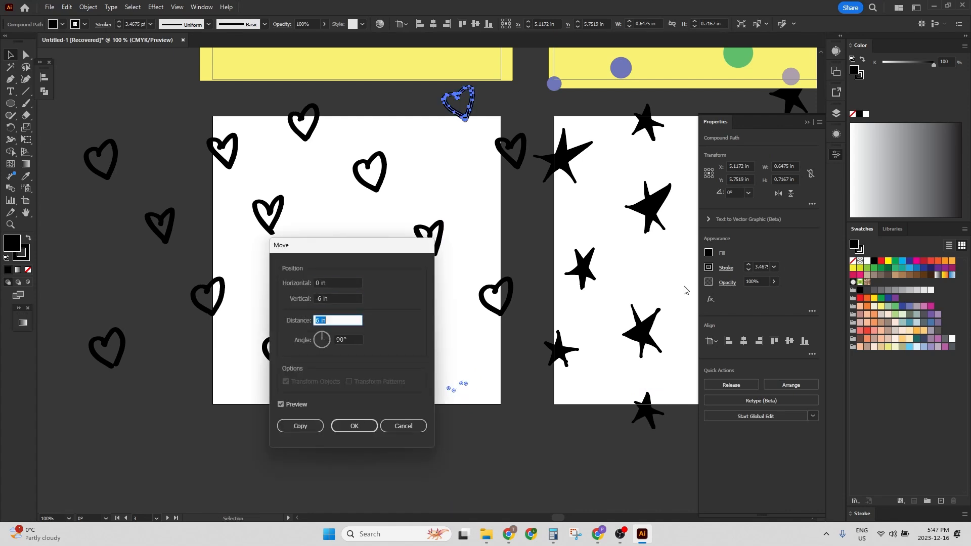
{"action": "left_click", "coordinate": [294, 429]}
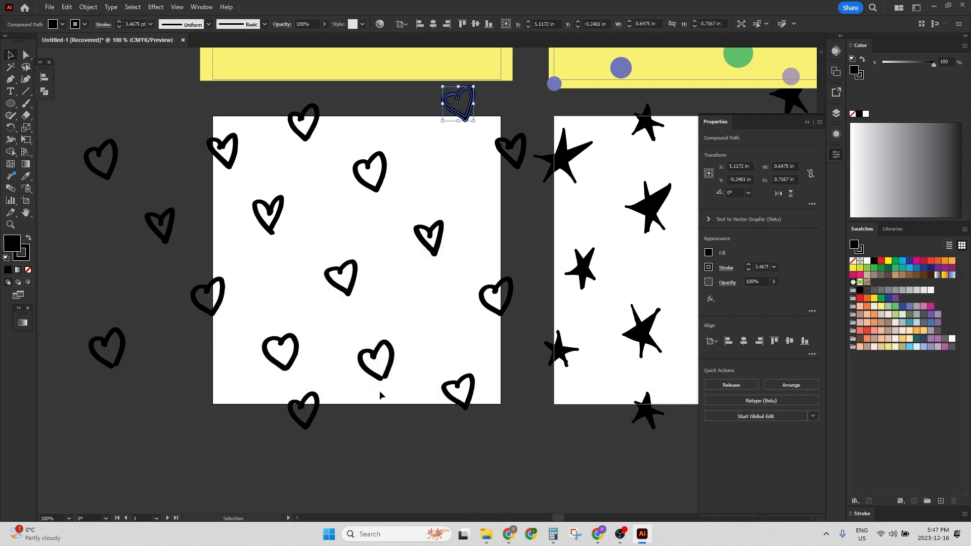
- Shift the interior hearts slightly to even out the gaps between them
{"action": "left_click", "coordinate": [418, 191]}
{"action": "left_click_drag", "start_coordinate": [374, 175], "coordinate": [390, 167]}
{"action": "left_click_drag", "start_coordinate": [428, 237], "coordinate": [438, 231]}
{"action": "left_click_drag", "start_coordinate": [339, 277], "coordinate": [365, 268]}
{"action": "left_click_drag", "start_coordinate": [270, 212], "coordinate": [284, 213]}
{"action": "left_click_drag", "start_coordinate": [281, 340], "coordinate": [284, 326]}
{"action": "left_click", "coordinate": [268, 275]}
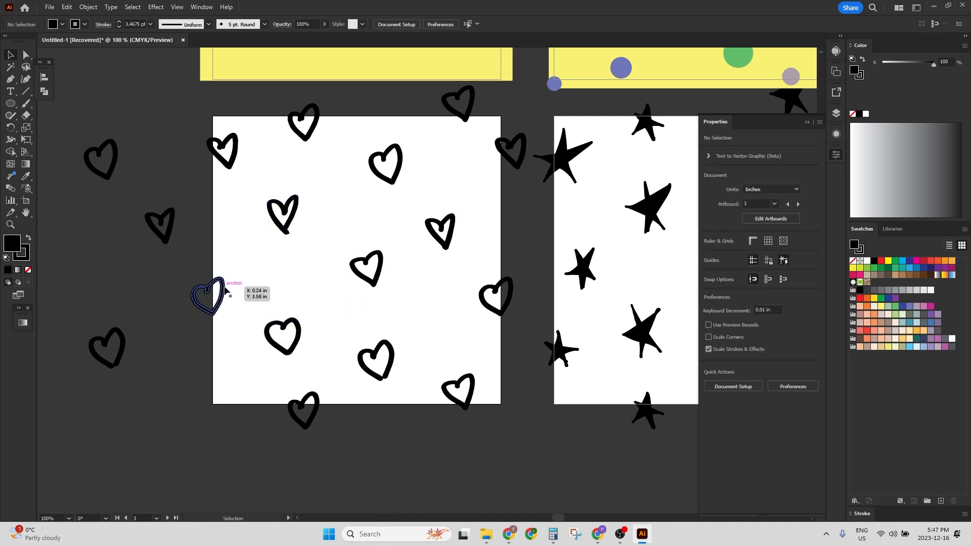
- Move the lower pair of left- and right-edge hearts together slightly down and left, and nudge the interior heart above the right one
{"action": "left_click", "coordinate": [219, 303]}
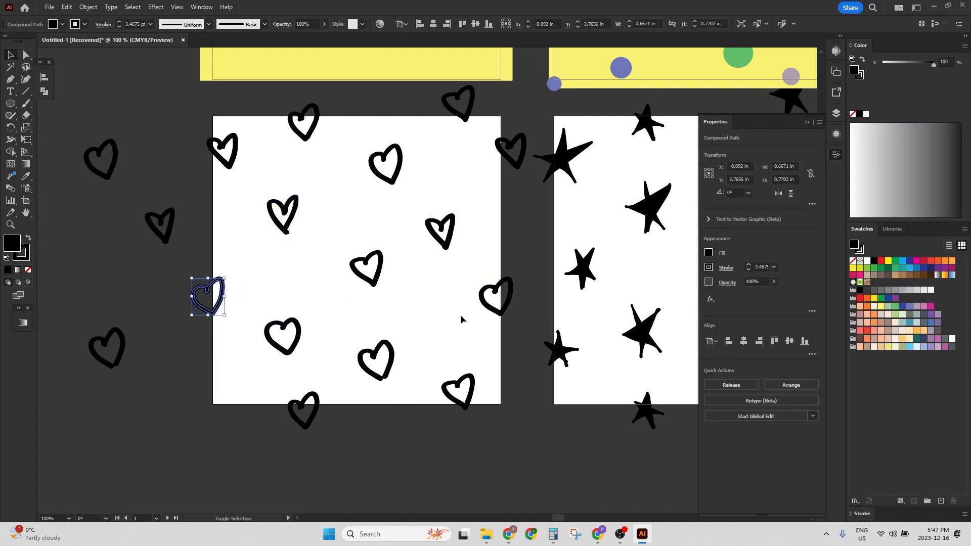
{"action": "left_click", "coordinate": [491, 309], "text": "shift"}
{"action": "left_click_drag", "start_coordinate": [491, 309], "coordinate": [483, 317]}
{"action": "left_click", "coordinate": [505, 245]}
{"action": "left_click_drag", "start_coordinate": [442, 226], "coordinate": [456, 220]}
{"action": "left_click", "coordinate": [337, 255]}
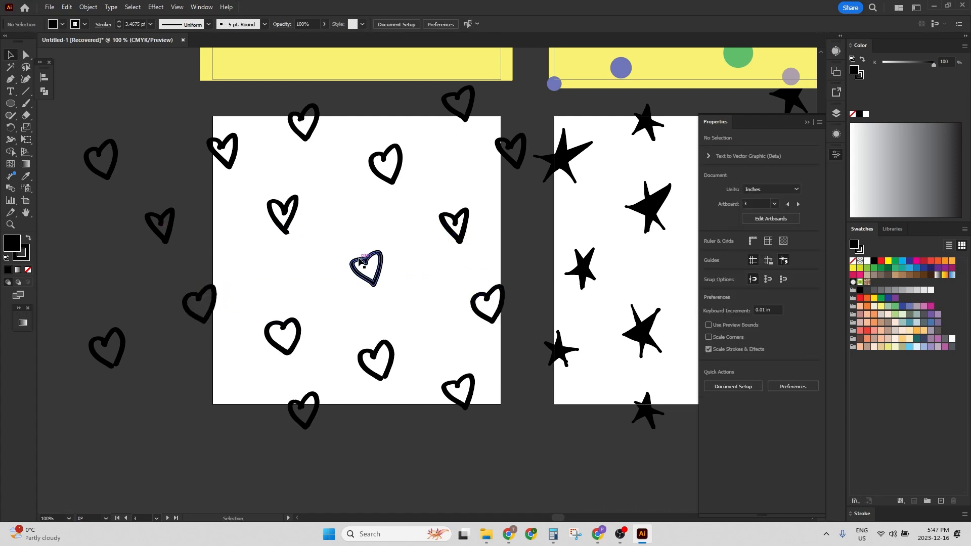
- Fine-tune the central, two lower and upper-left interior hearts for even spacing
{"action": "mouse_move", "coordinate": [387, 347]}
{"action": "left_mouse_down"}
{"action": "mouse_move", "coordinate": [396, 337]}
{"action": "mouse_move", "coordinate": [387, 348]}
{"action": "left_mouse_up"}
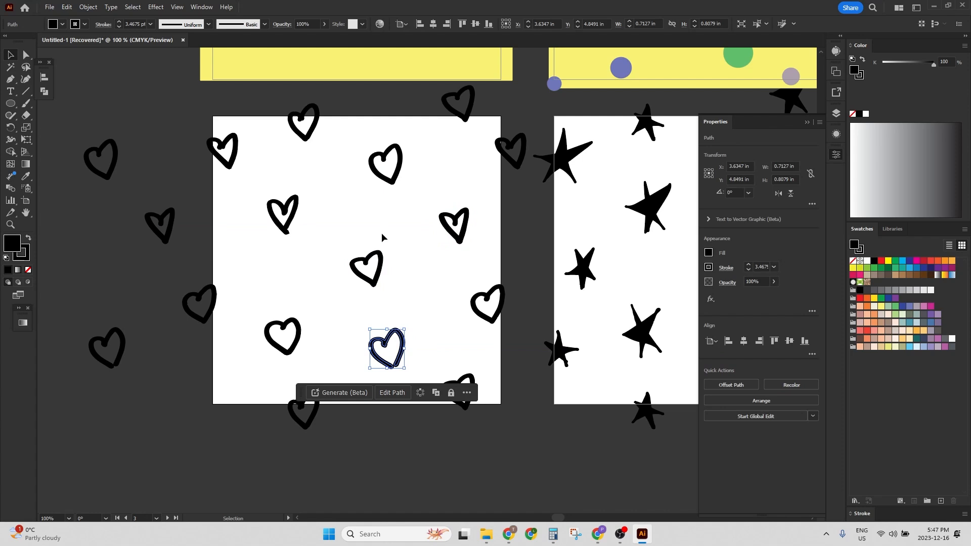
{"action": "left_click_drag", "start_coordinate": [380, 254], "coordinate": [388, 239]}
{"action": "left_click_drag", "start_coordinate": [296, 325], "coordinate": [296, 320]}
{"action": "left_click", "coordinate": [290, 286]}
{"action": "left_click_drag", "start_coordinate": [301, 209], "coordinate": [291, 219]}
{"action": "left_click", "coordinate": [343, 230]}
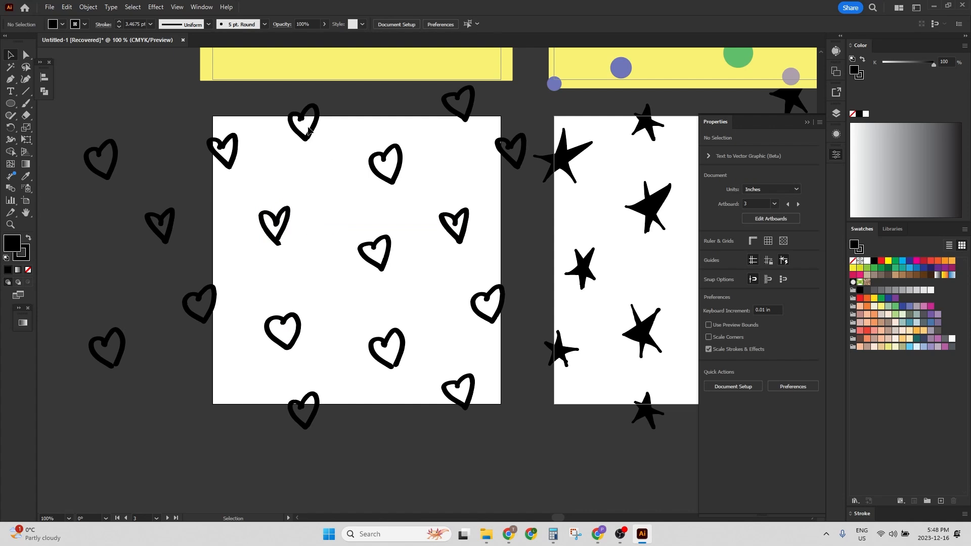
- Delete the spare hearts lying outside the left side of the artboard
{"action": "scroll", "coordinate": [410, 242], "scroll_direction": "down", "scroll_amount": 2}
{"action": "left_click_drag", "start_coordinate": [183, 185], "coordinate": [211, 261]}
{"action": "left_click_drag", "start_coordinate": [285, 326], "coordinate": [285, 325]}
{"action": "key", "text": "Delete"}
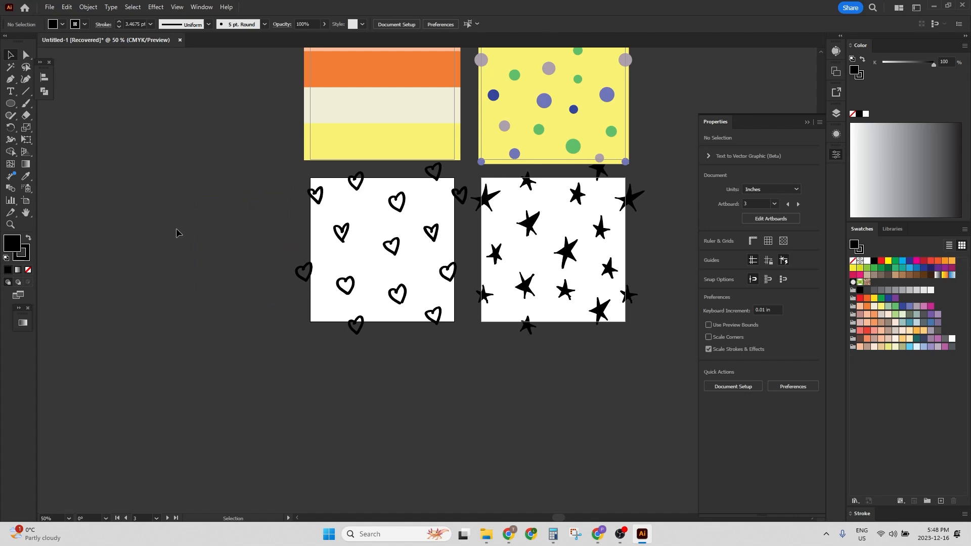
- Add a square about 6.3 in wide behind the hearts as background, filled bright orange with no stroke
{"action": "left_click_drag", "start_coordinate": [16, 105], "coordinate": [56, 103]}
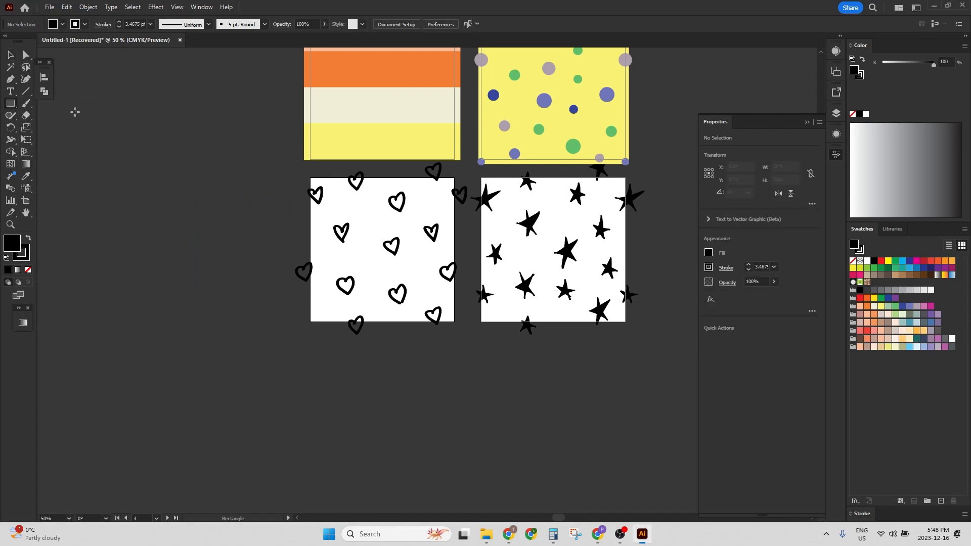
{"action": "left_click_drag", "start_coordinate": [308, 176], "coordinate": [459, 327]}
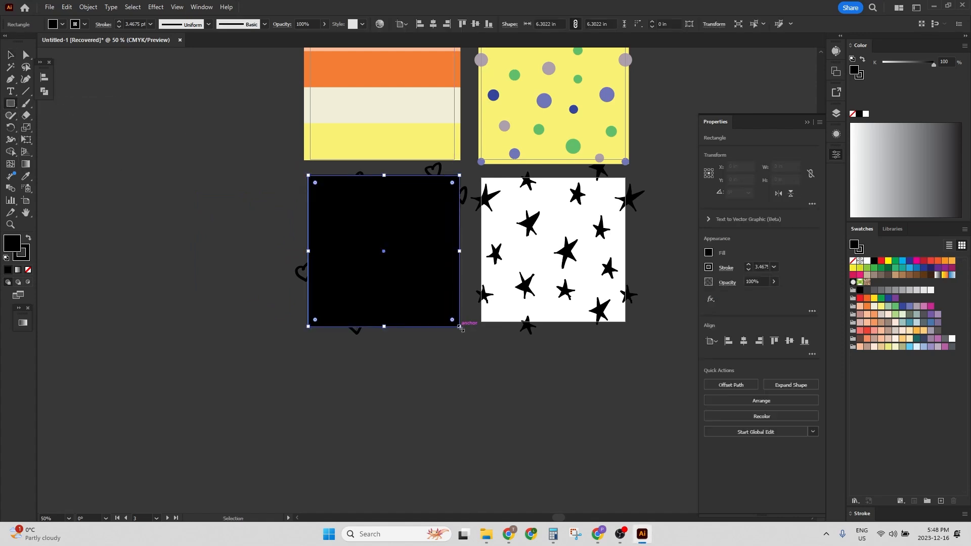
{"action": "left_click", "coordinate": [888, 261]}
{"action": "left_click", "coordinate": [867, 297]}
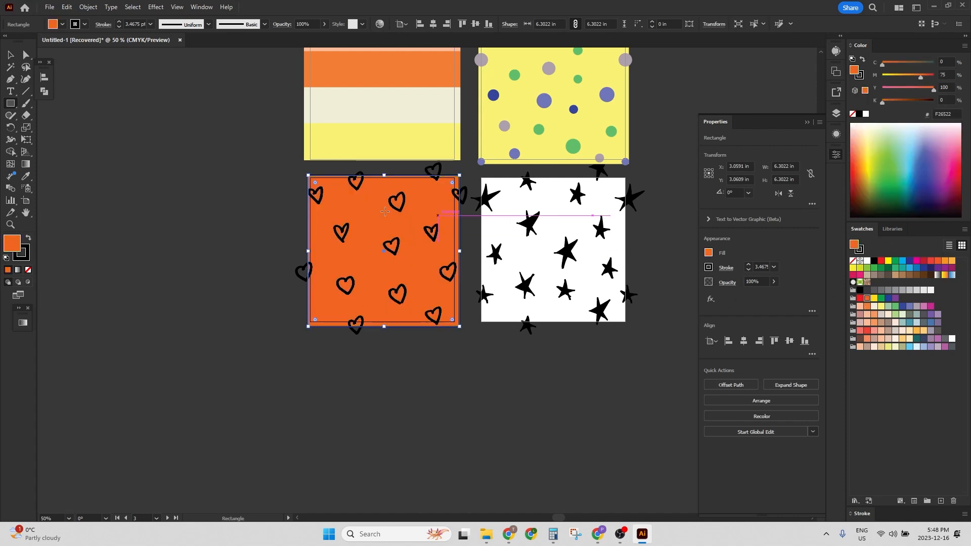
{"action": "left_click", "coordinate": [23, 253]}
{"action": "left_click", "coordinate": [27, 270]}
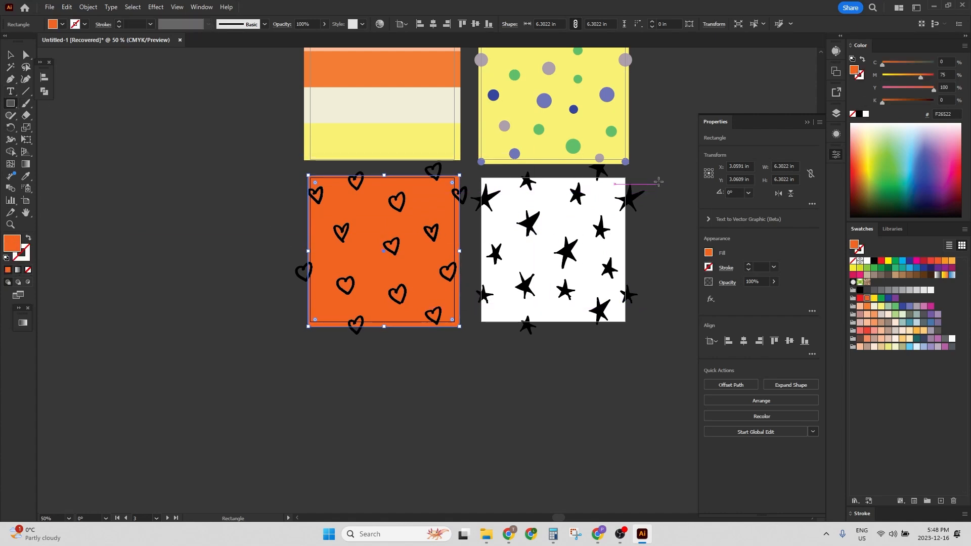
- Draw a matching orange square about 6.49 in wide over the star artboard and send it to the back
{"action": "left_click_drag", "start_coordinate": [632, 173], "coordinate": [476, 328]}
{"action": "key", "text": "ctrl+shift+["}
{"action": "left_click", "coordinate": [11, 54]}
{"action": "left_click_drag", "start_coordinate": [250, 254], "coordinate": [127, 280]}
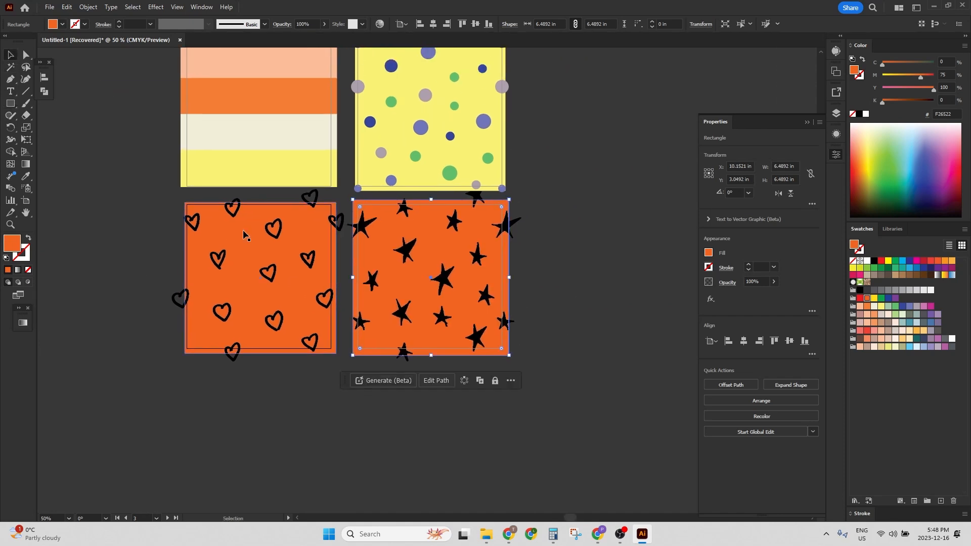
- Color the upper pair of side-edge hearts and the lower interior heart light peach in both fill and stroke
{"action": "left_click", "coordinate": [192, 221]}
{"action": "left_click", "coordinate": [11, 56]}
{"action": "left_click", "coordinate": [337, 221], "text": "shift"}
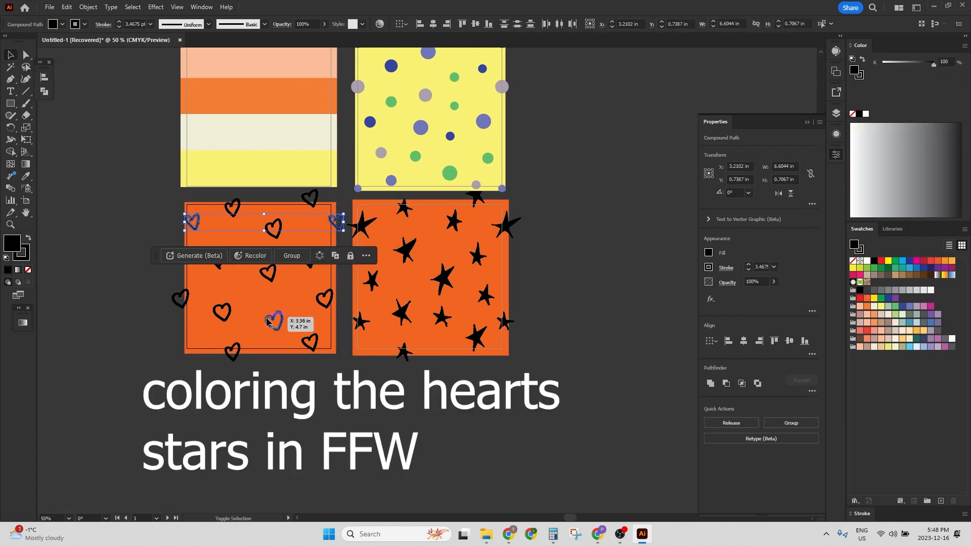
{"action": "left_click", "coordinate": [273, 319], "text": "shift"}
{"action": "left_click", "coordinate": [859, 307]}
{"action": "left_click", "coordinate": [25, 257]}
{"action": "left_click", "coordinate": [860, 306]}
- Color the lower pair of side-edge hearts and the upper interior heart cream in both fill and stroke
{"action": "left_click", "coordinate": [180, 298]}
{"action": "left_click", "coordinate": [324, 299], "text": "shift"}
{"action": "left_click", "coordinate": [274, 227], "text": "shift"}
{"action": "left_click", "coordinate": [874, 307]}
{"action": "left_click", "coordinate": [10, 242]}
{"action": "left_click", "coordinate": [873, 306]}
- Color the left interior heart and the two matching hearts near the upper-right and lower-right corners periwinkle blue, fill and stroke
{"action": "left_click", "coordinate": [270, 271]}
{"action": "left_click", "coordinate": [309, 199], "text": "shift"}
{"action": "left_click", "coordinate": [220, 257]}
{"action": "left_click", "coordinate": [310, 198], "text": "shift"}
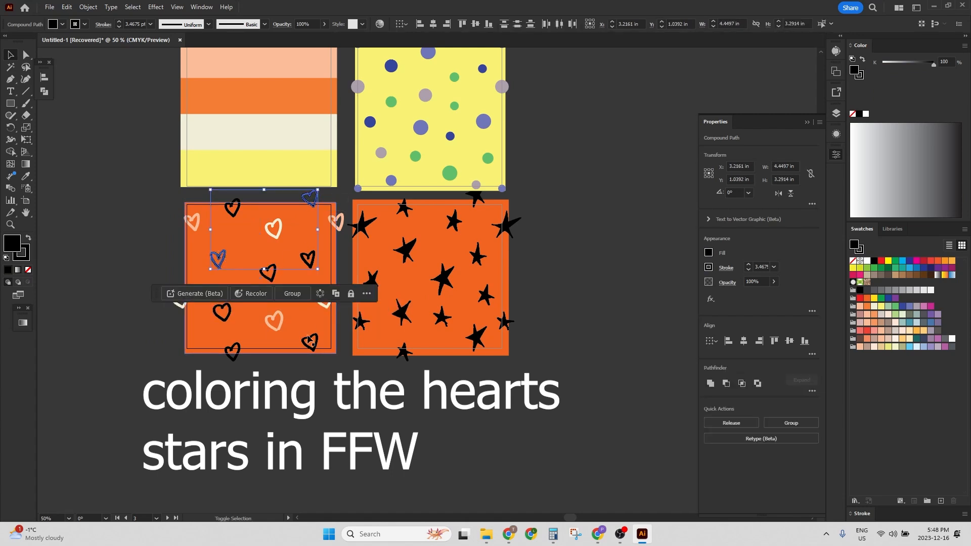
{"action": "left_click", "coordinate": [310, 343], "text": "shift"}
{"action": "left_click", "coordinate": [909, 306]}
{"action": "left_click", "coordinate": [26, 257]}
{"action": "left_click", "coordinate": [908, 307]}
- Color the right interior heart light peach and match the top- and bottom-edge hearts to a cream heart with the Eyedropper
{"action": "left_click", "coordinate": [307, 259]}
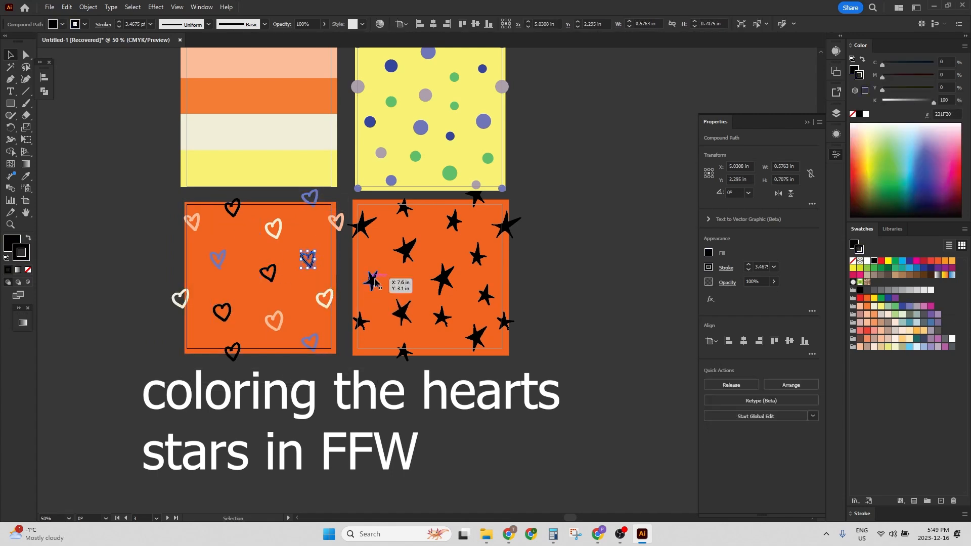
{"action": "left_click", "coordinate": [234, 351]}
{"action": "left_click", "coordinate": [232, 208], "text": "shift"}
{"action": "key", "text": "i"}
{"action": "left_click", "coordinate": [323, 300]}
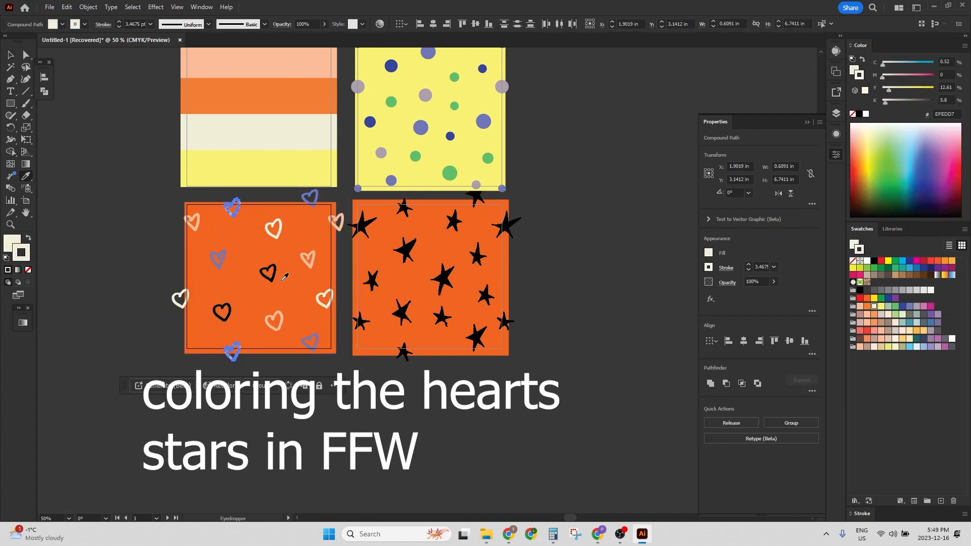
- Use the Eyedropper to color the central heart periwinkle blue and the lower-left interior heart light peach
{"action": "key", "text": "v"}
{"action": "left_click", "coordinate": [269, 273]}
{"action": "key", "text": "i"}
{"action": "left_click", "coordinate": [220, 255]}
{"action": "scroll", "coordinate": [246, 287], "scroll_direction": "up", "scroll_amount": 2}
{"action": "key", "text": "v"}
{"action": "left_click", "coordinate": [209, 338]}
{"action": "key", "text": "i"}
{"action": "left_click", "coordinate": [370, 226]}
- Fill the two large side-edge stars and the lower-left interior star with dark blue from the swatches
{"action": "key", "text": "v"}
{"action": "left_click_drag", "start_coordinate": [476, 165], "coordinate": [124, 195]}
{"action": "left_click", "coordinate": [126, 198]}
{"action": "left_click", "coordinate": [415, 198], "text": "shift"}
{"action": "left_click", "coordinate": [207, 371], "text": "shift"}
{"action": "key", "text": "i"}
{"action": "left_click", "coordinate": [901, 307]}
{"action": "key", "text": "ctrl+z"}
{"action": "key", "text": "x"}
{"action": "left_click", "coordinate": [901, 307]}
- Fill the top-edge star near the right corner, the upper-left interior star and the lower-right star with magenta
{"action": "key", "text": "v"}
{"action": "left_click", "coordinate": [357, 141]}
{"action": "left_click", "coordinate": [214, 248], "text": "shift"}
{"action": "left_click", "coordinate": [354, 419], "text": "shift"}
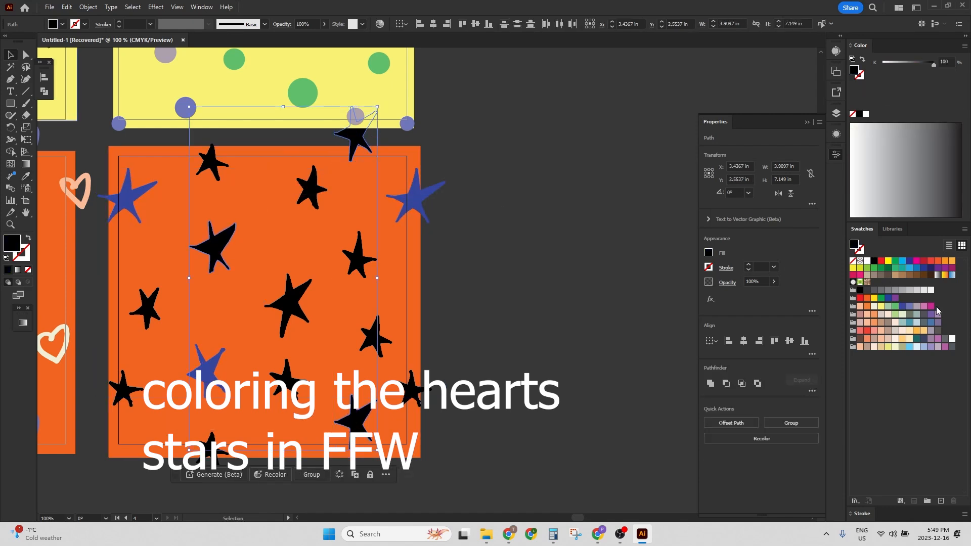
{"action": "left_click", "coordinate": [931, 307]}
- Fill the right and left interior stars with dark gray
{"action": "left_click", "coordinate": [359, 257]}
{"action": "left_click", "coordinate": [148, 307], "text": "shift"}
{"action": "left_click", "coordinate": [944, 339]}
- Fill the upper and lower-right interior stars and the small pair of side-edge stars with light purple
{"action": "left_click", "coordinate": [376, 336]}
{"action": "left_click", "coordinate": [311, 189], "text": "shift"}
{"action": "left_click", "coordinate": [122, 390], "text": "shift"}
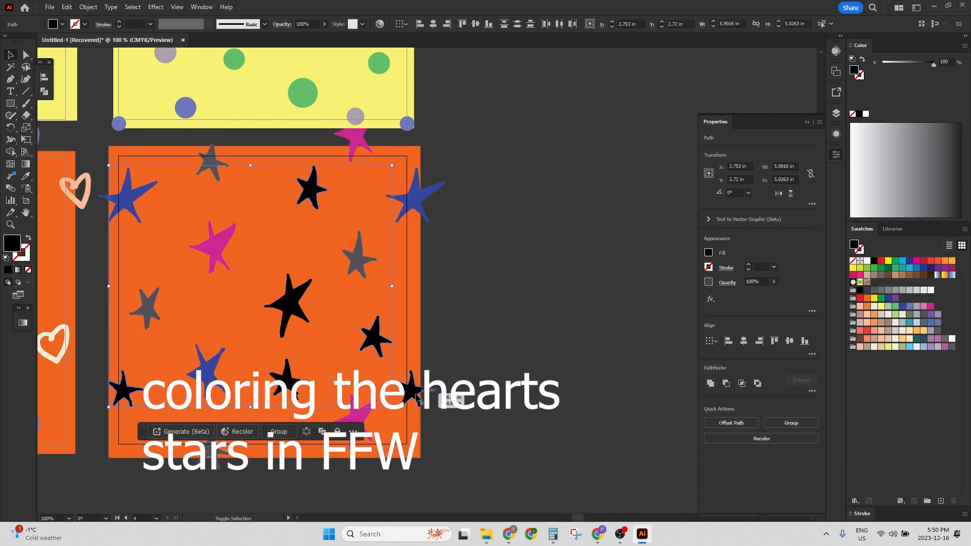
{"action": "left_click", "coordinate": [412, 391], "text": "shift"}
{"action": "left_click", "coordinate": [937, 338]}
- Color the large central star dark blue and match the purple interior star to its lower right with the Eyedropper
{"action": "left_click", "coordinate": [290, 304]}
{"action": "key", "text": "i"}
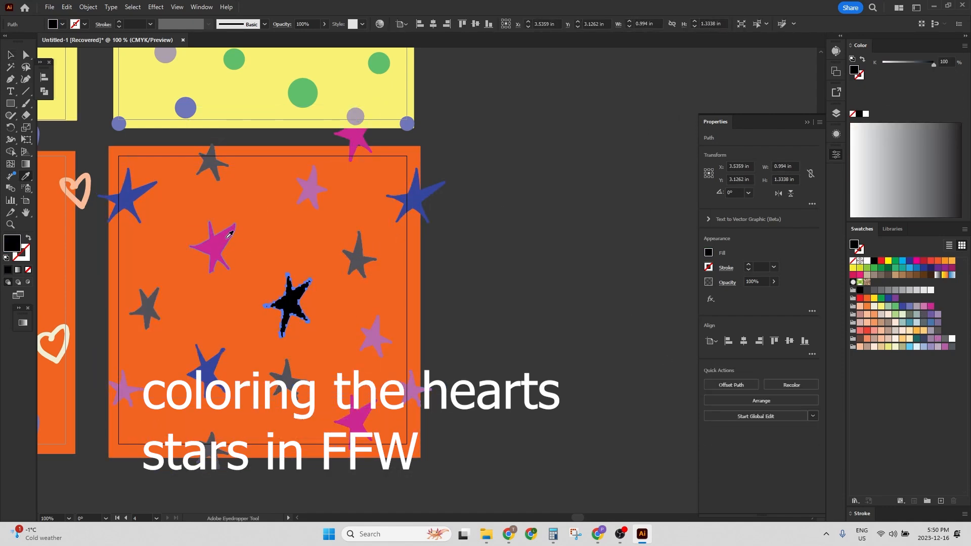
{"action": "left_click", "coordinate": [412, 198]}
{"action": "left_click", "coordinate": [10, 56]}
{"action": "left_click", "coordinate": [375, 336]}
{"action": "key", "text": "i"}
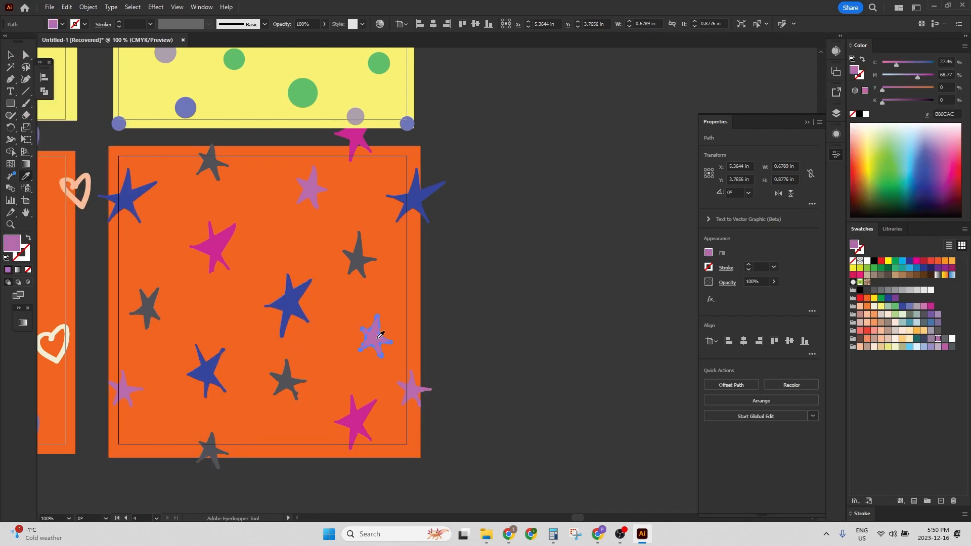
{"action": "left_click", "coordinate": [289, 304]}
- Recolor the large central star light purple by sampling a small side-edge star
{"action": "key", "text": "v"}
{"action": "left_click", "coordinate": [289, 304]}
{"action": "key", "text": "i"}
{"action": "left_click", "coordinate": [413, 390]}
- Nudge the central star slightly left and the gray star below it slightly down and right
{"action": "left_click_drag", "start_coordinate": [298, 308], "coordinate": [287, 312]}
{"action": "left_click_drag", "start_coordinate": [291, 380], "coordinate": [299, 388]}
{"action": "left_click", "coordinate": [521, 310]}
- Select all the artwork on the four artboards and hide its selection edges
{"action": "scroll", "coordinate": [299, 279], "scroll_direction": "down", "scroll_amount": 3}
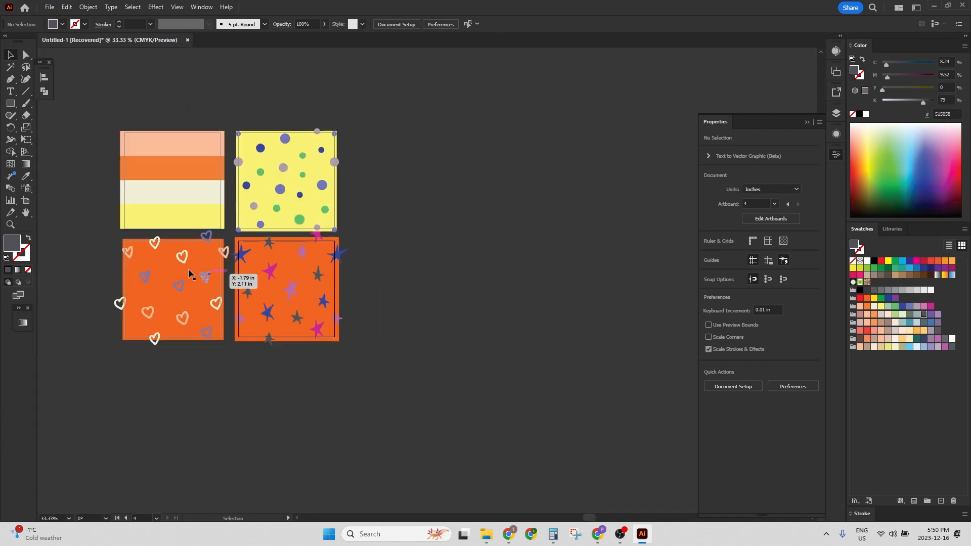
{"action": "scroll", "coordinate": [254, 270], "scroll_direction": "left", "scroll_amount": 6}
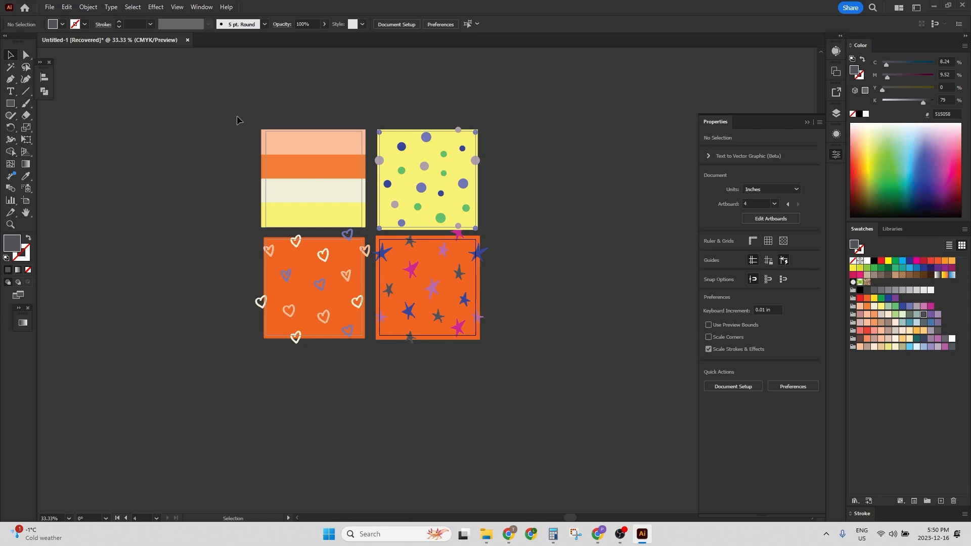
{"action": "key", "text": "ctrl+a"}
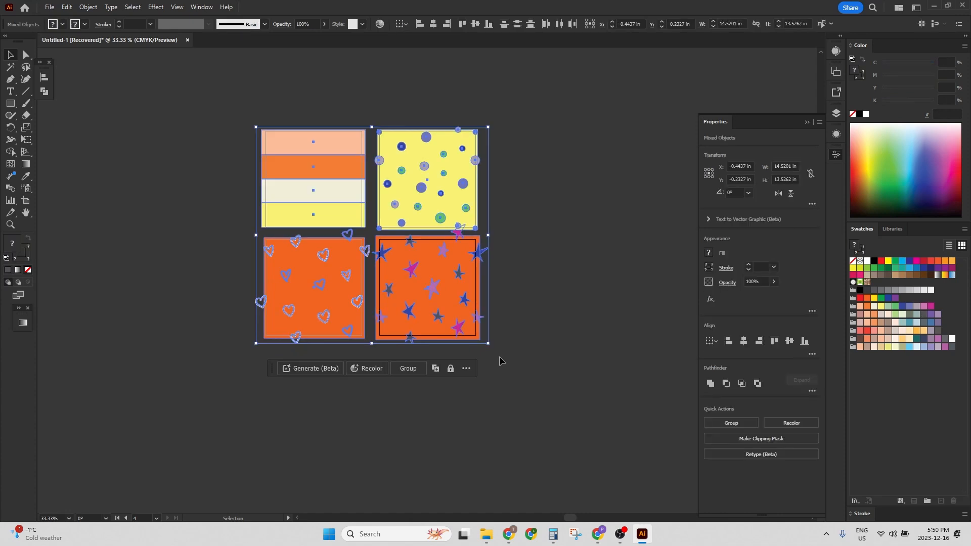
{"action": "key", "text": "ctrl+h"}
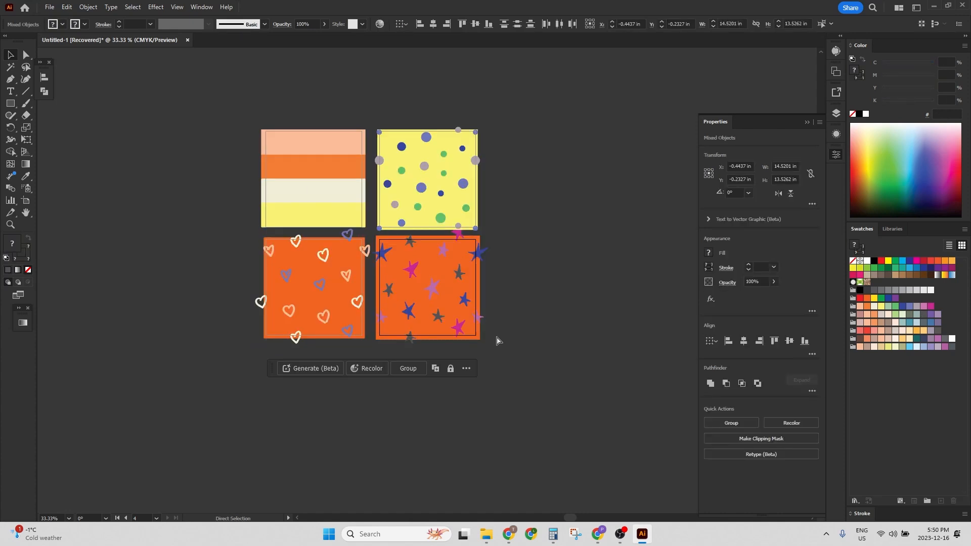
{"action": "scroll", "coordinate": [386, 242], "scroll_direction": "up", "scroll_amount": 2}
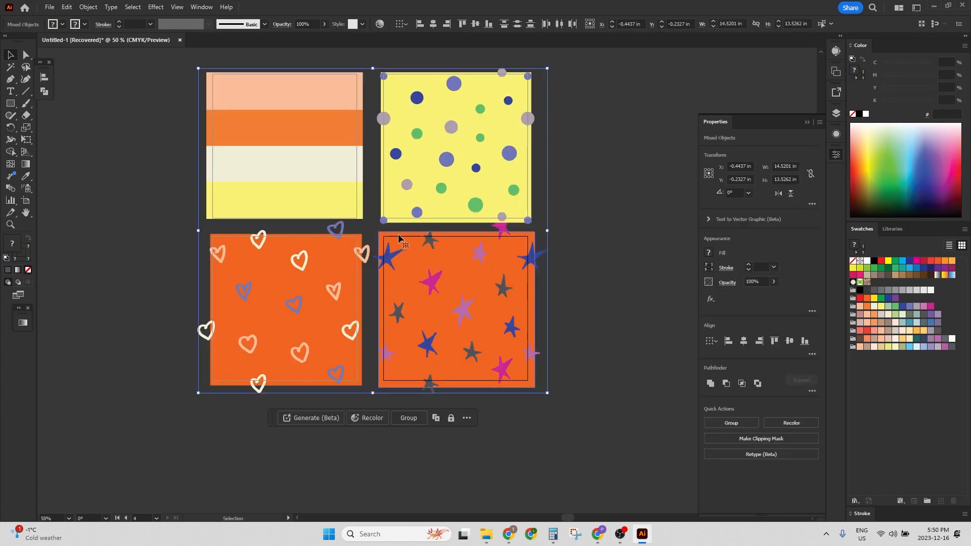
{"action": "key", "text": "ctrl+h"}
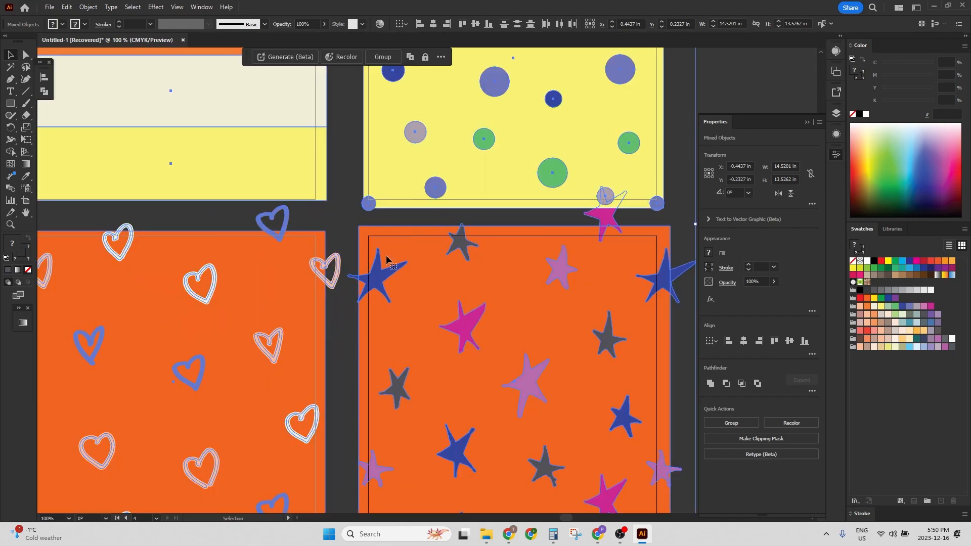
{"action": "key", "text": "ctrl+h"}
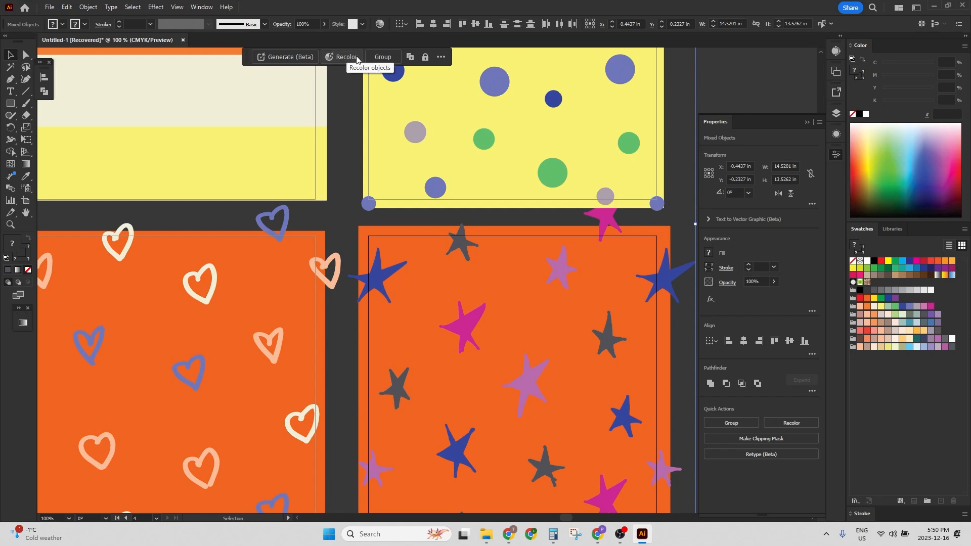
- Open Recolor Artwork for the selected artboard art and apply the Peach Fuzz 1 color group
{"action": "left_click", "coordinate": [380, 25]}
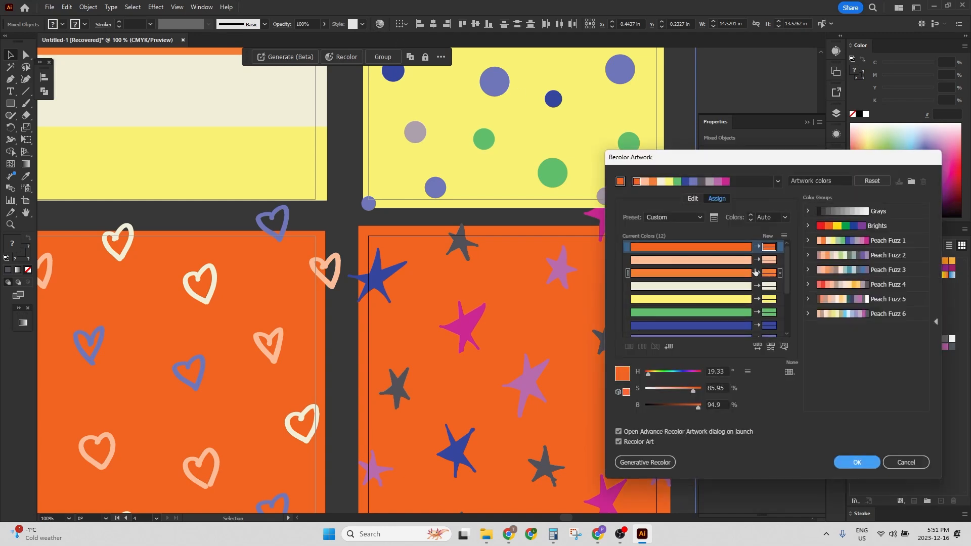
{"action": "left_click_drag", "start_coordinate": [764, 159], "coordinate": [752, 61]}
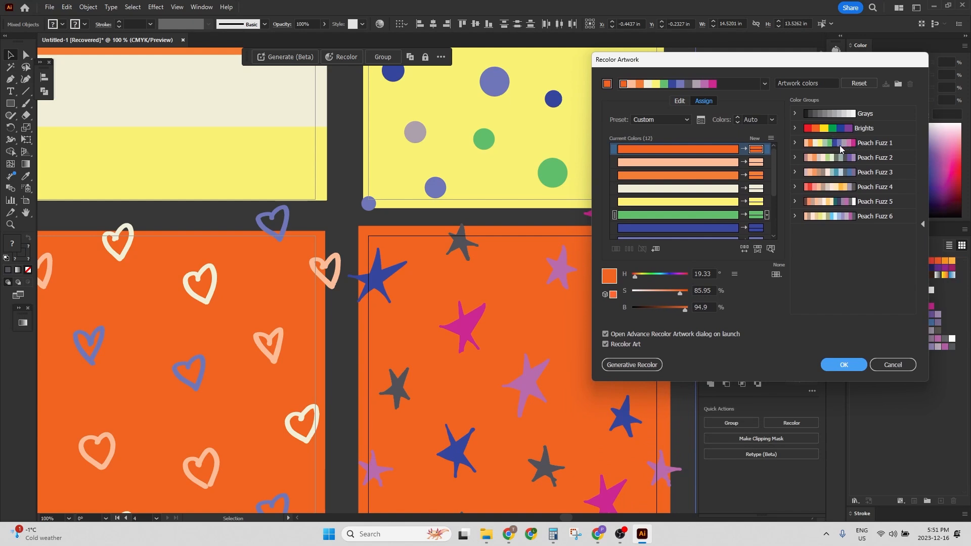
{"action": "left_click", "coordinate": [833, 143]}
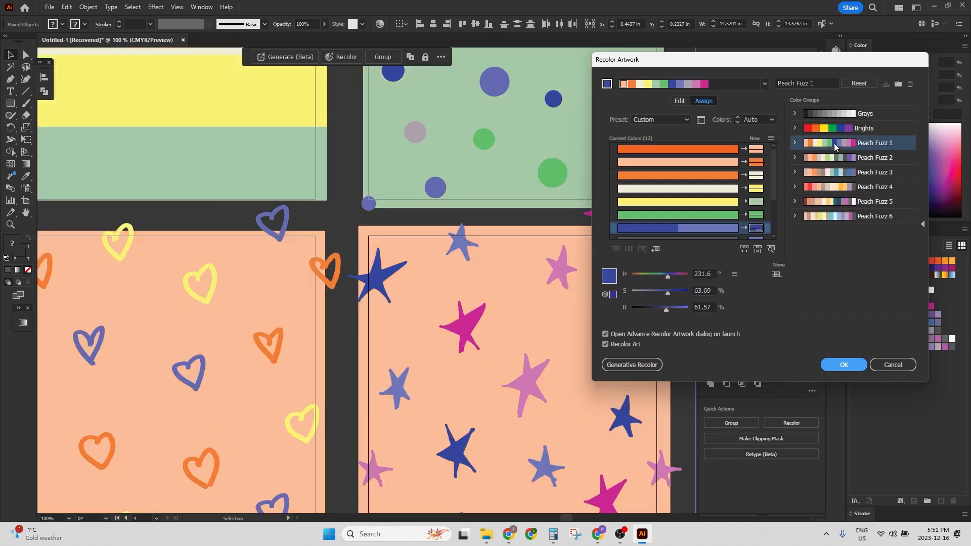
- Shuffle the color order until the heart and star backgrounds are peach and the dot background cream, and apply without saving changes to the swatch group
{"action": "left_click", "coordinate": [743, 249]}
{"action": "left_click", "coordinate": [743, 249]}
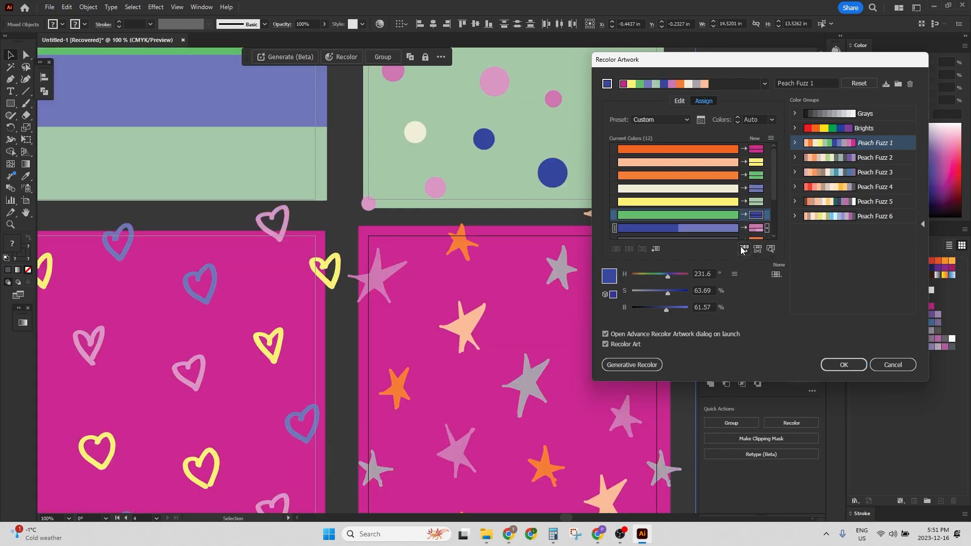
{"action": "left_click", "coordinate": [743, 249]}
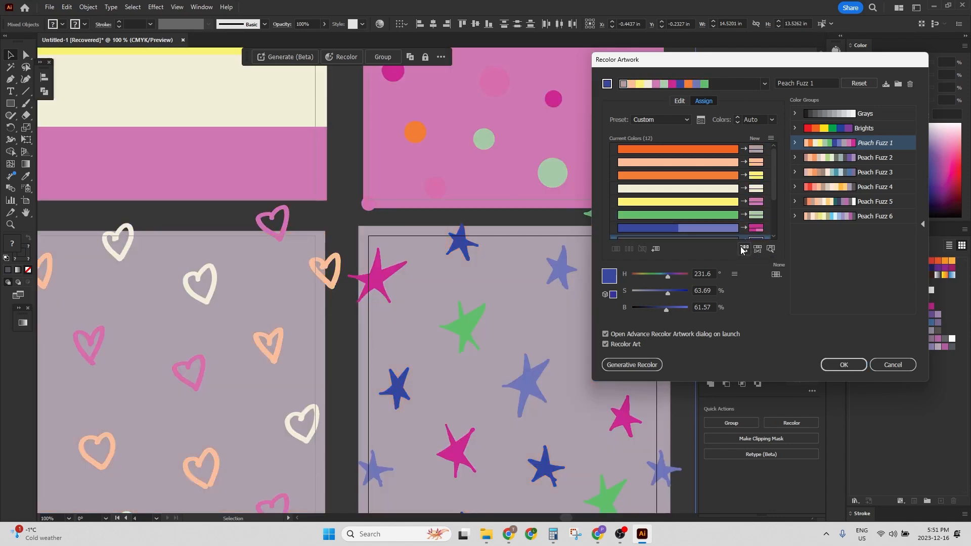
{"action": "left_click", "coordinate": [743, 249]}
{"action": "left_click", "coordinate": [744, 249]}
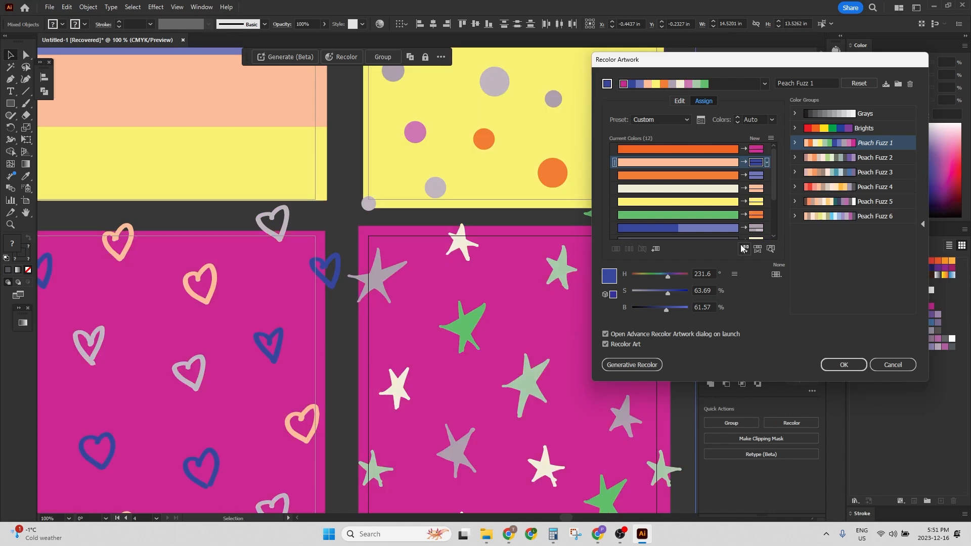
{"action": "left_click", "coordinate": [743, 249]}
{"action": "left_click", "coordinate": [852, 364]}
{"action": "left_click", "coordinate": [787, 237]}
- Select only the hearts artwork and recolor it with the Peach Fuzz 1 color group
{"action": "scroll", "coordinate": [467, 232], "scroll_direction": "down", "scroll_amount": 1}
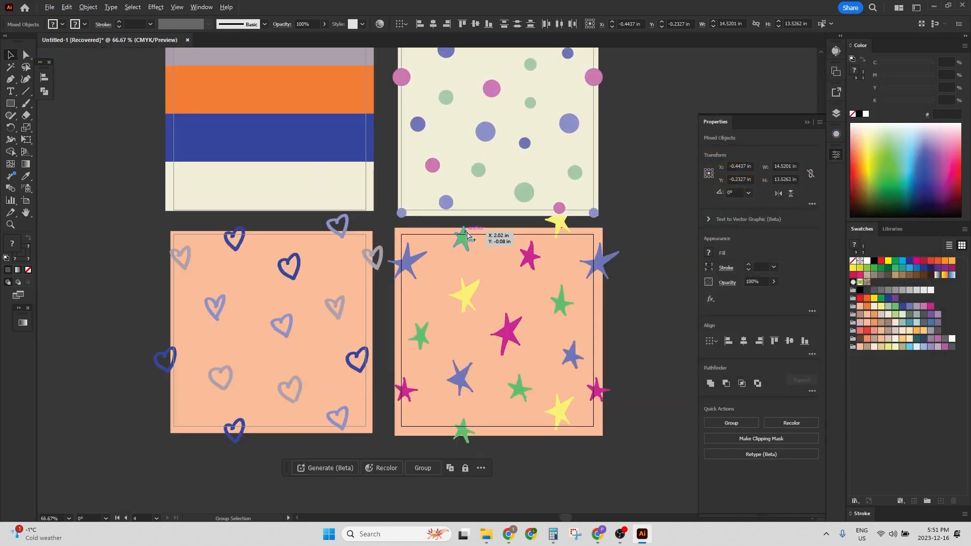
{"action": "left_click_drag", "start_coordinate": [396, 200], "coordinate": [413, 253]}
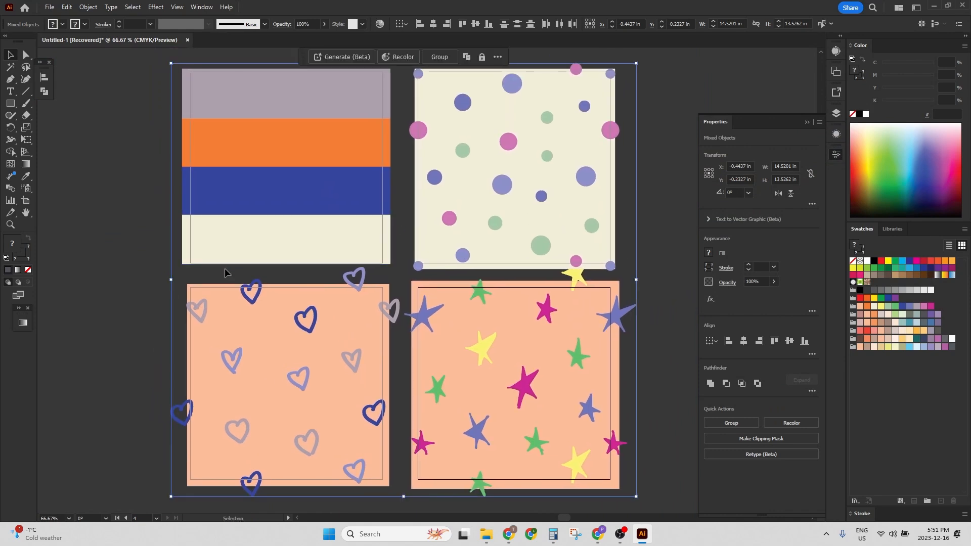
{"action": "left_click", "coordinate": [155, 276]}
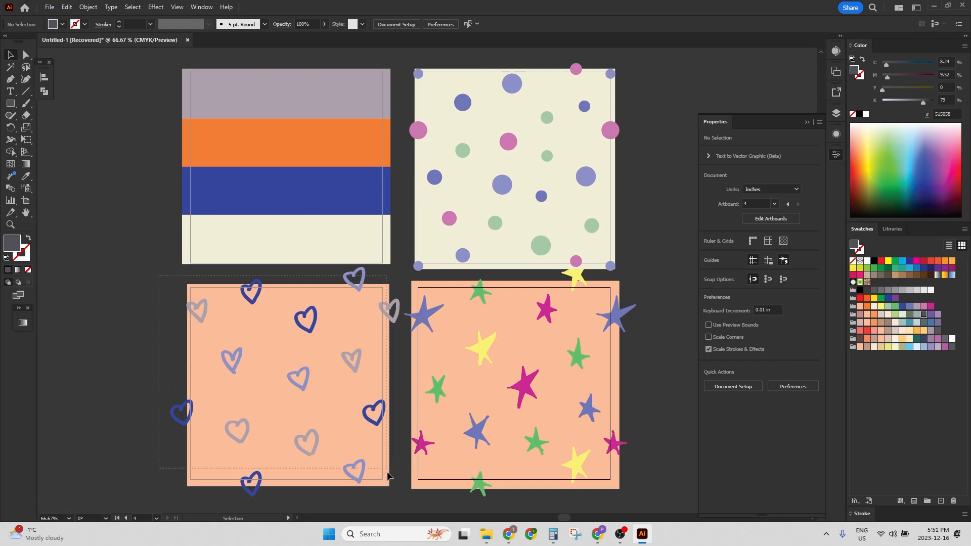
{"action": "left_click_drag", "start_coordinate": [394, 495], "coordinate": [395, 496]}
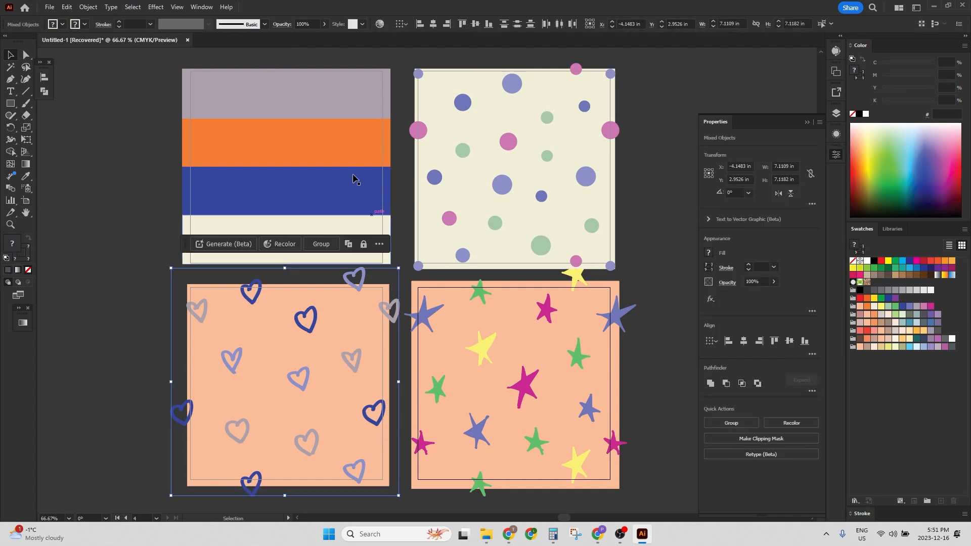
{"action": "left_click", "coordinate": [380, 24]}
{"action": "left_click", "coordinate": [876, 146]}
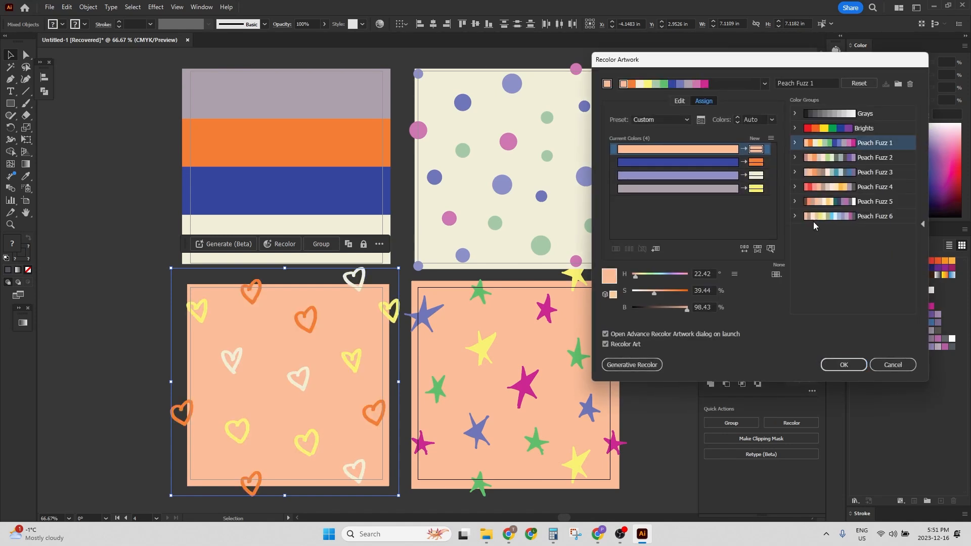
- Shuffle the hearts' colors to a periwinkle background with yellow, green and cream hearts, and apply without saving the swatch group changes
{"action": "left_click", "coordinate": [745, 249]}
{"action": "left_click", "coordinate": [745, 250]}
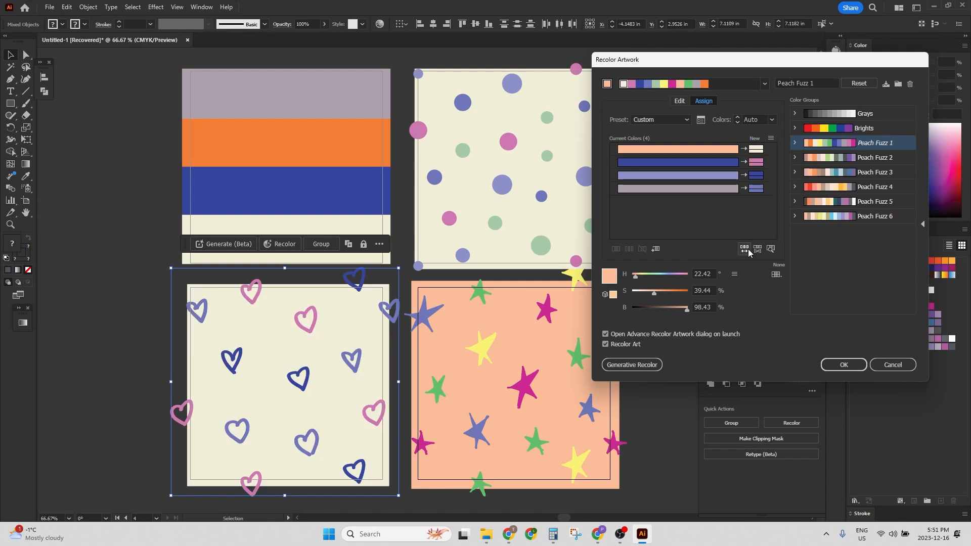
{"action": "left_click", "coordinate": [745, 249]}
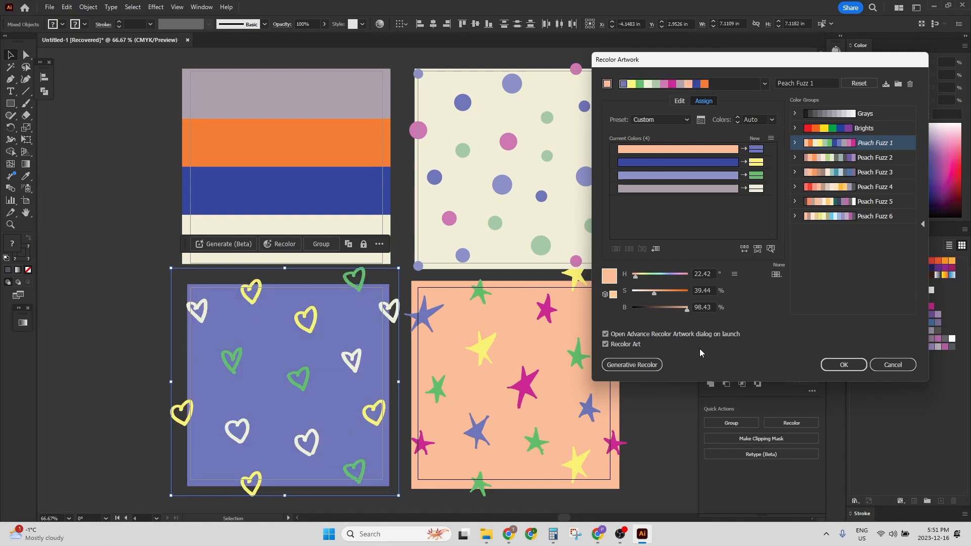
{"action": "left_click", "coordinate": [849, 365]}
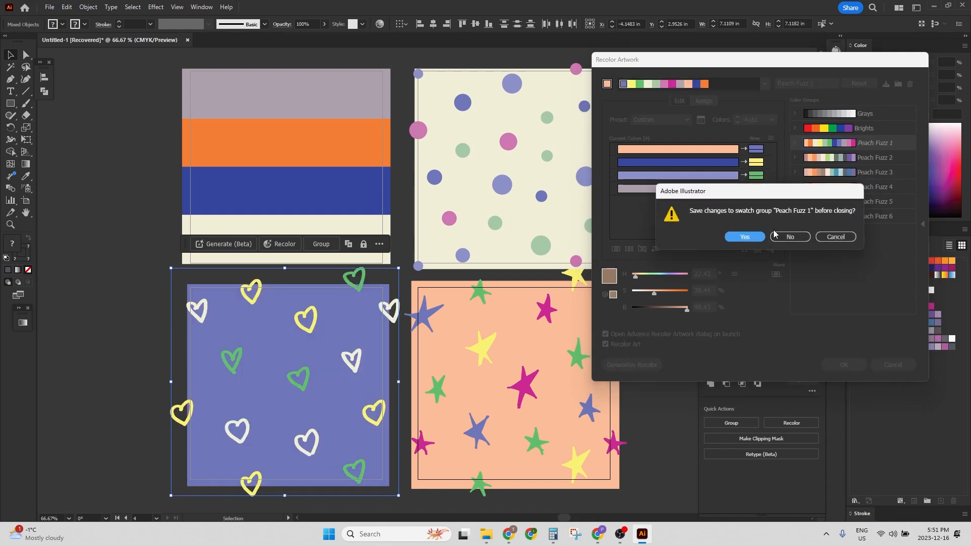
{"action": "left_click", "coordinate": [777, 238]}
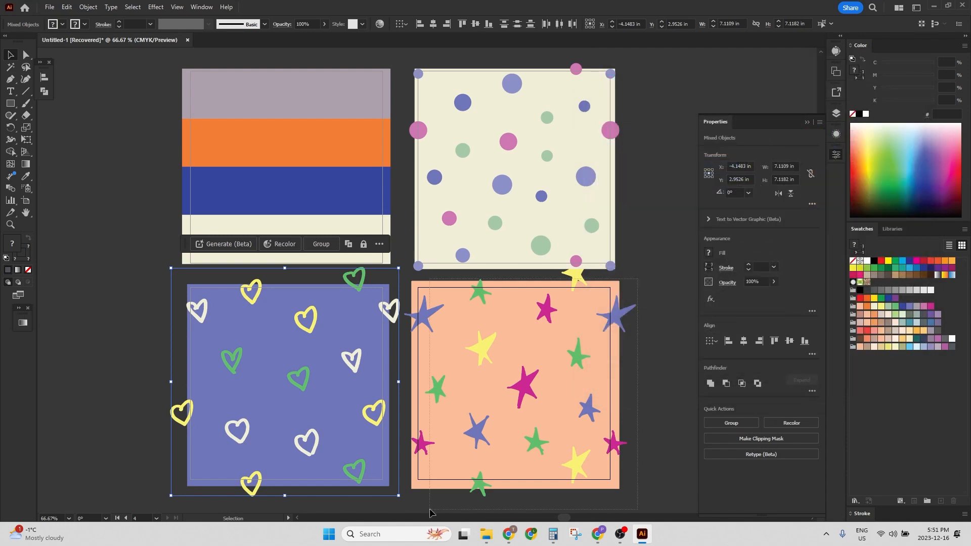
- Select the stars artwork, recolor it with Peach Fuzz 1, and list the group's unused colors as extra rows
{"action": "left_click", "coordinate": [416, 488]}
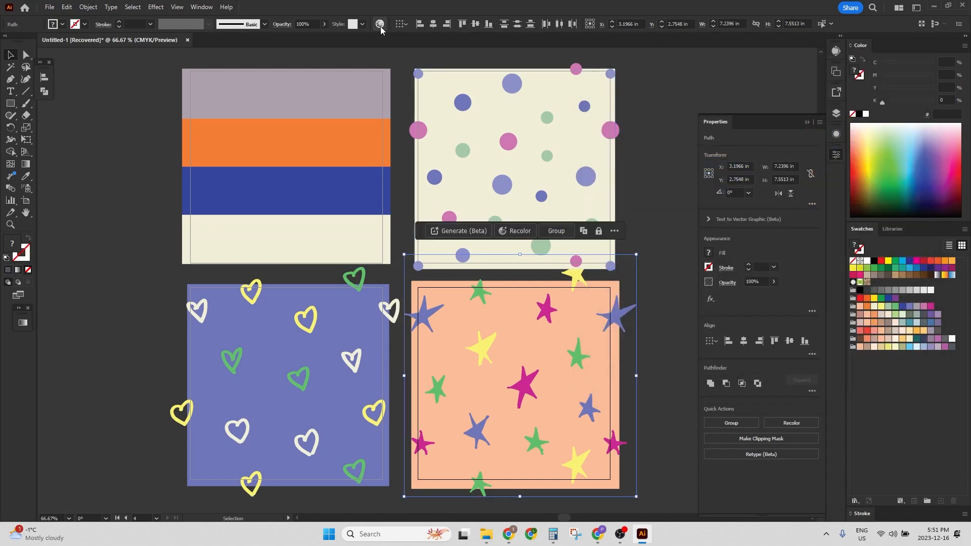
{"action": "left_click", "coordinate": [856, 145]}
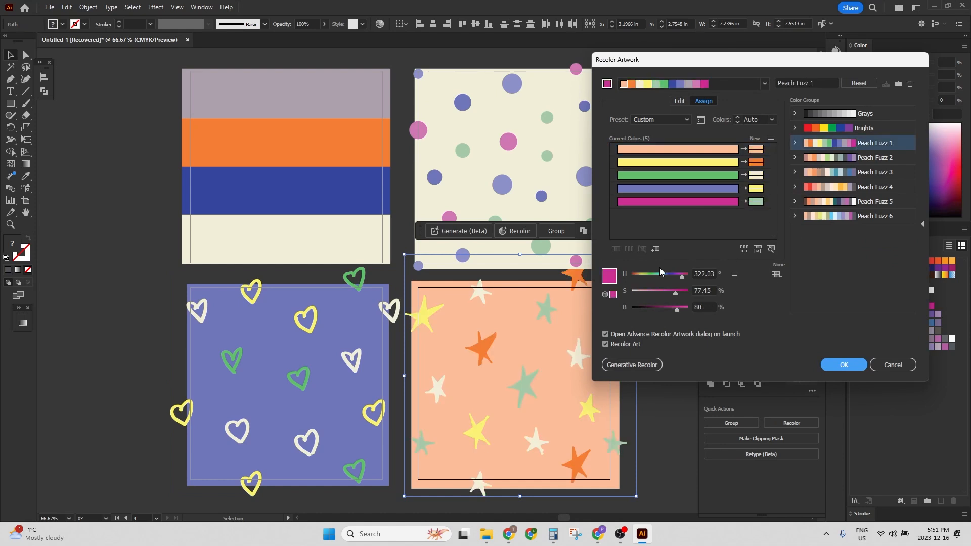
{"action": "left_click", "coordinate": [655, 248]}
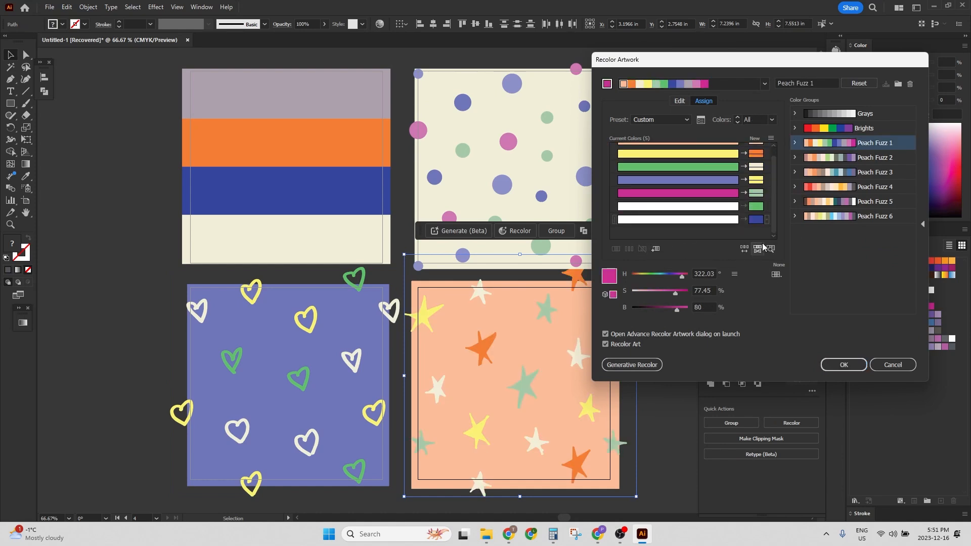
{"action": "left_click", "coordinate": [656, 249]}
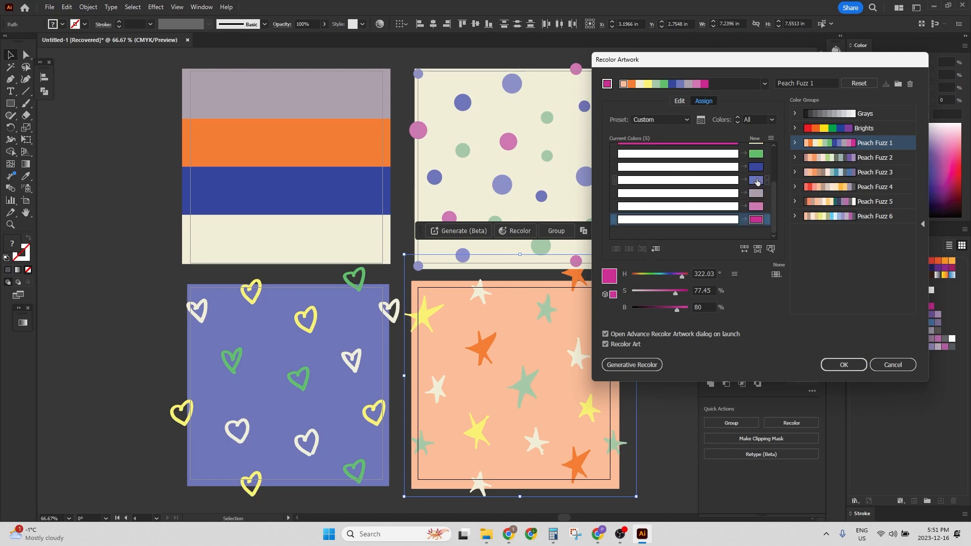
- Assign periwinkle as the new color for the green stars and cream for the magenta stars
{"action": "left_click", "coordinate": [757, 181]}
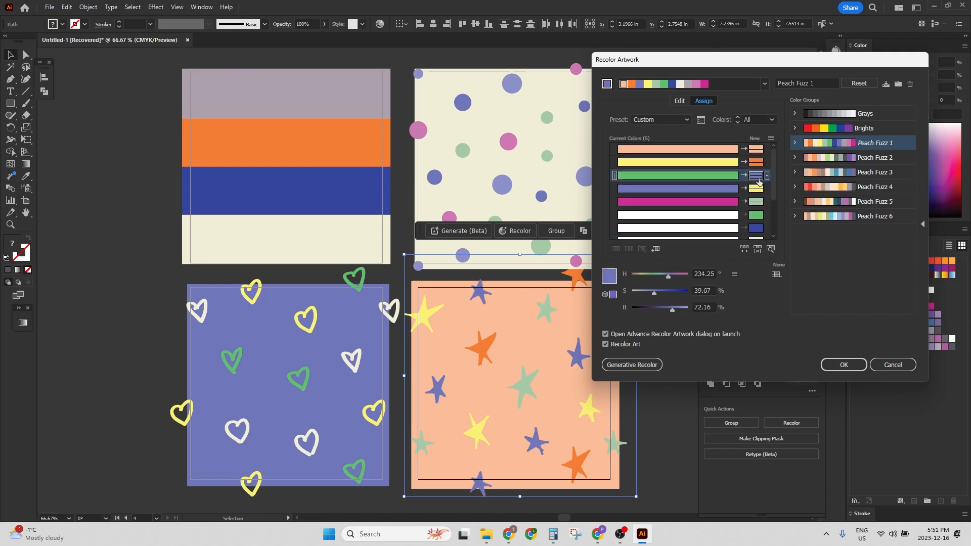
{"action": "scroll", "coordinate": [748, 185], "scroll_direction": "down", "scroll_amount": 1}
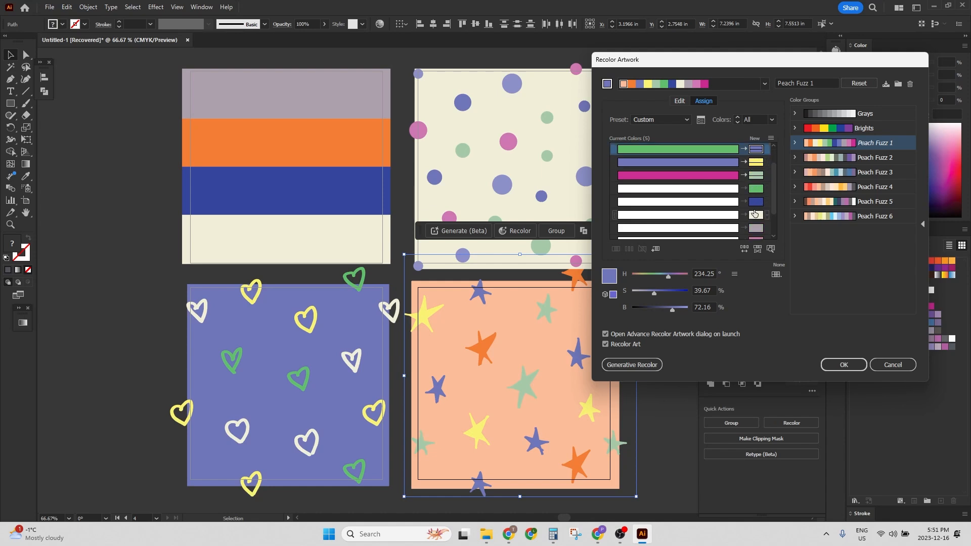
{"action": "left_click", "coordinate": [755, 217]}
{"action": "left_click_drag", "start_coordinate": [754, 171], "coordinate": [754, 177]}
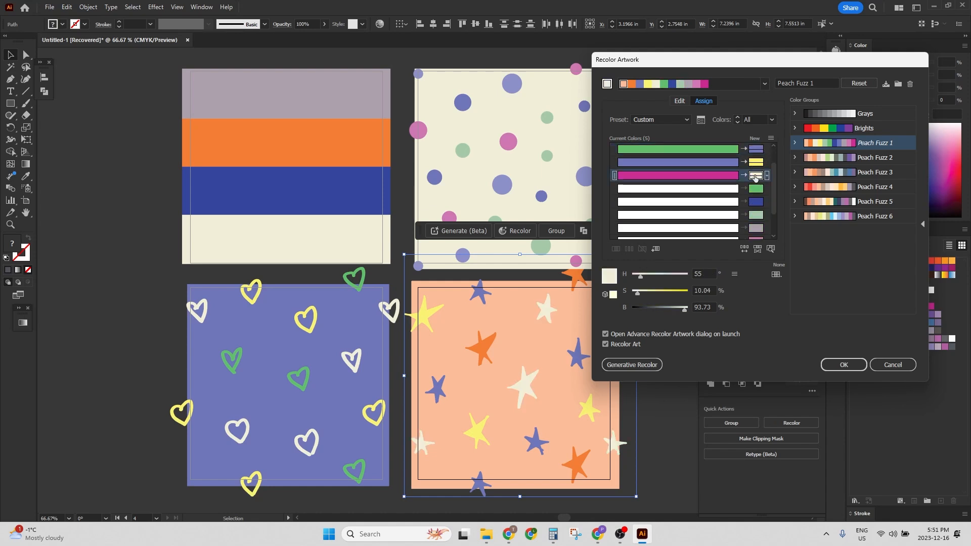
- Try light pink as the new color for the yellow stars, and swap yellow back in
{"action": "scroll", "coordinate": [758, 231], "scroll_direction": "down", "scroll_amount": 1}
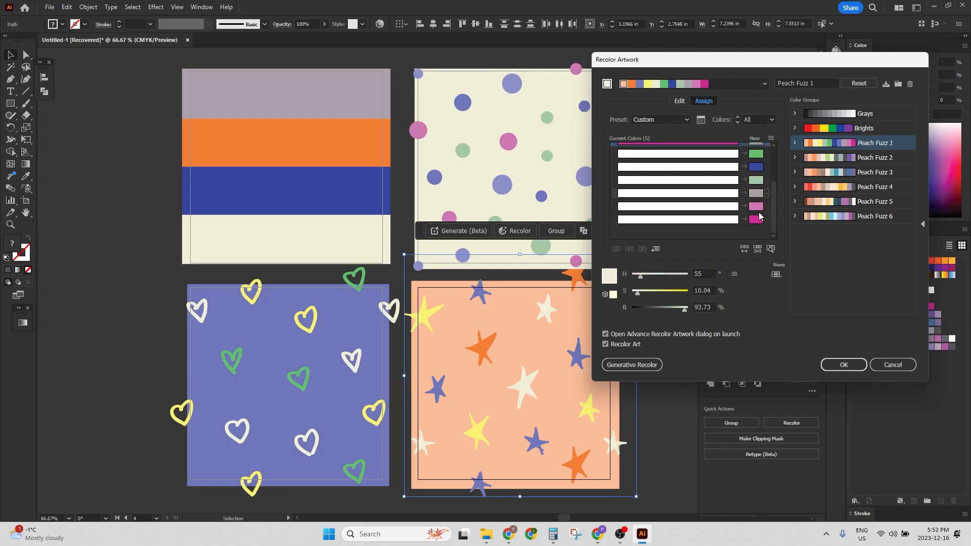
{"action": "left_click_drag", "start_coordinate": [758, 210], "coordinate": [756, 191]}
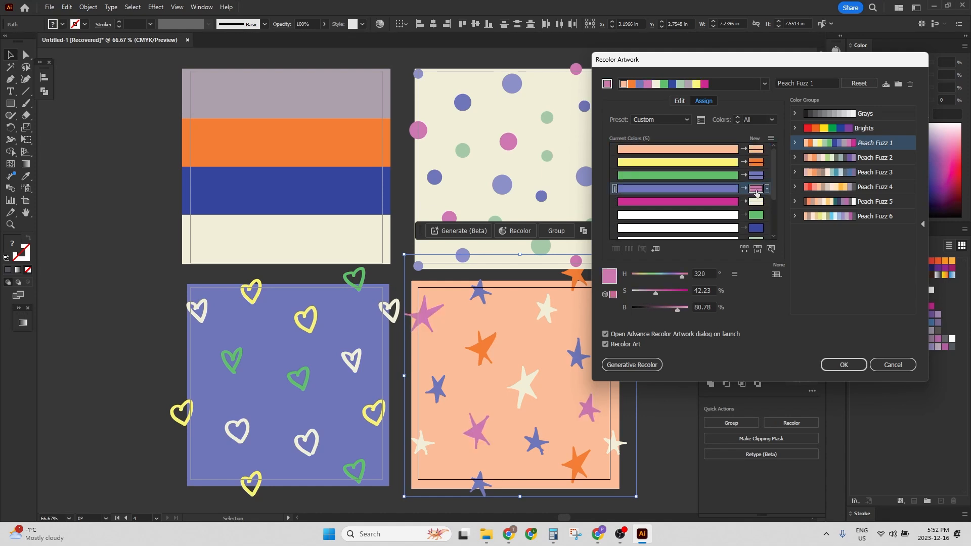
{"action": "scroll", "coordinate": [756, 193], "scroll_direction": "down", "scroll_amount": 3}
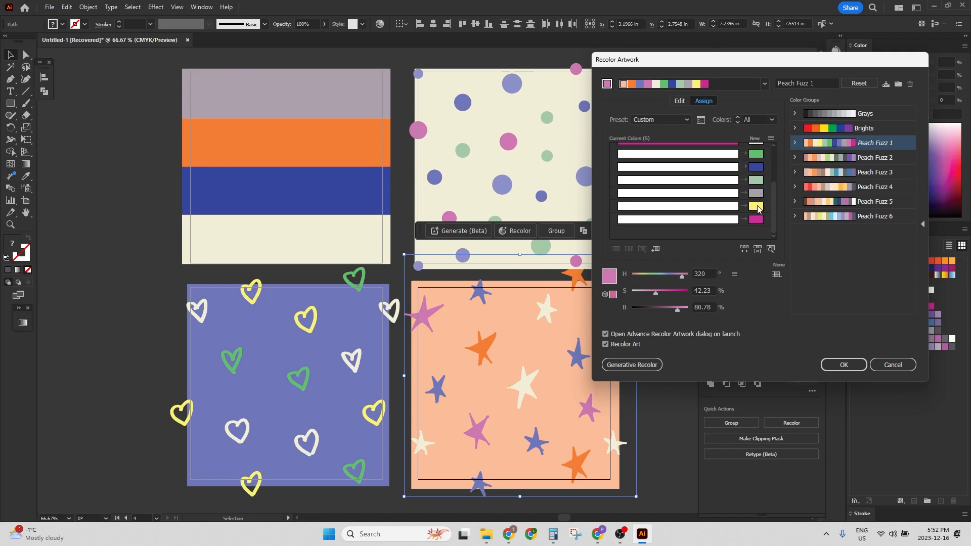
{"action": "scroll", "coordinate": [757, 206], "scroll_direction": "up", "scroll_amount": 3}
{"action": "left_click_drag", "start_coordinate": [757, 208], "coordinate": [758, 192]}
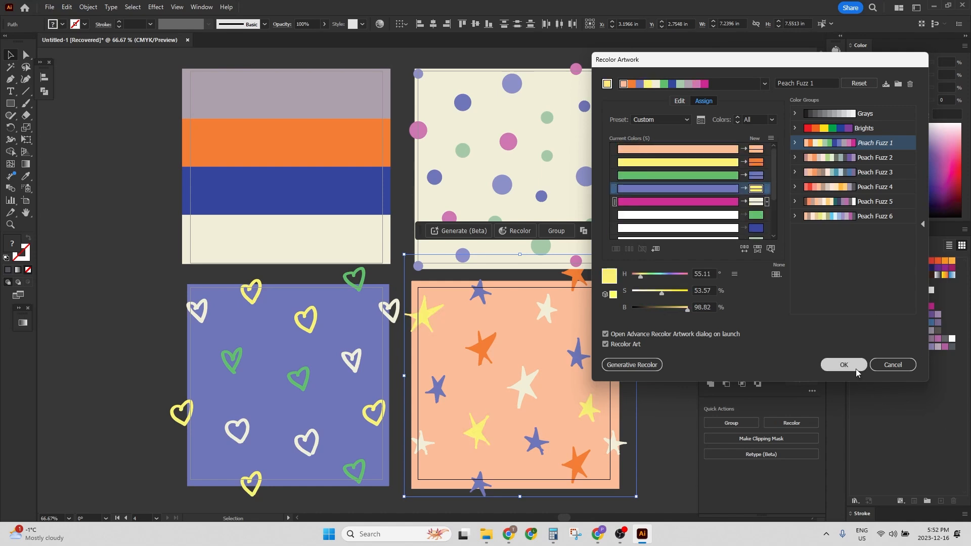
- Apply the star recolor without saving changes to the Peach Fuzz 1 swatch group, and deselect the artwork
{"action": "left_click", "coordinate": [843, 364]}
{"action": "left_click", "coordinate": [779, 241]}
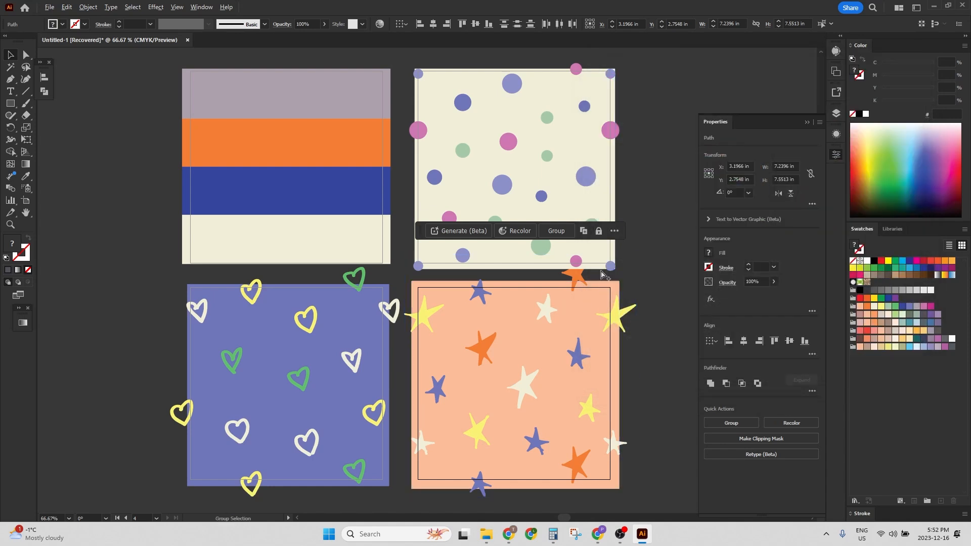
{"action": "scroll", "coordinate": [604, 268], "scroll_direction": "down", "scroll_amount": 2}
{"action": "left_click_drag", "start_coordinate": [640, 240], "coordinate": [516, 265]}
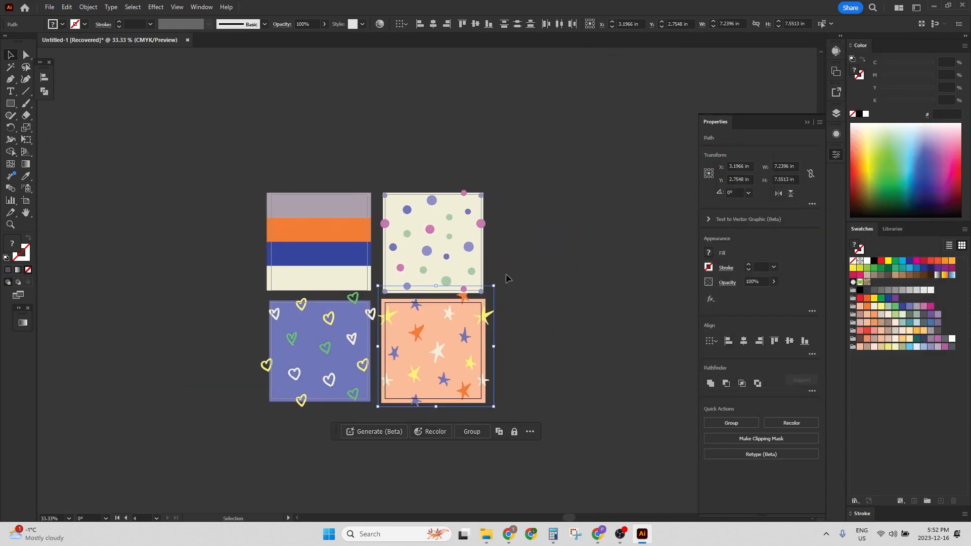
{"action": "left_click", "coordinate": [505, 276]}
- Start exporting the document as a PNG and name the file "playing with Peach Fuzz"
{"action": "left_click", "coordinate": [49, 9]}
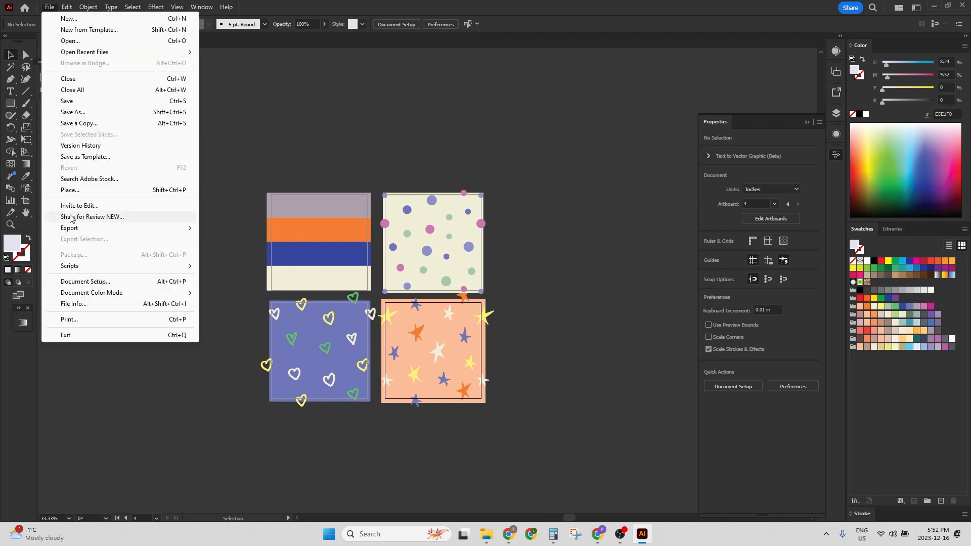
{"action": "mouse_move", "coordinate": [167, 228]}
{"action": "left_click", "coordinate": [231, 239]}
{"action": "left_click", "coordinate": [373, 325]}
{"action": "left_click_drag", "start_coordinate": [382, 326], "coordinate": [273, 329]}
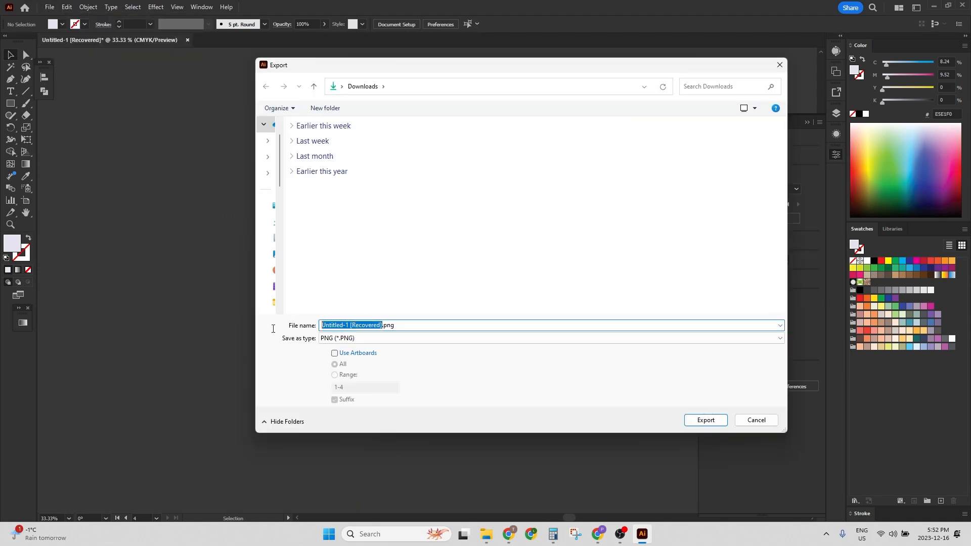
{"action": "type", "text": "playing with Peach Fuzz"}
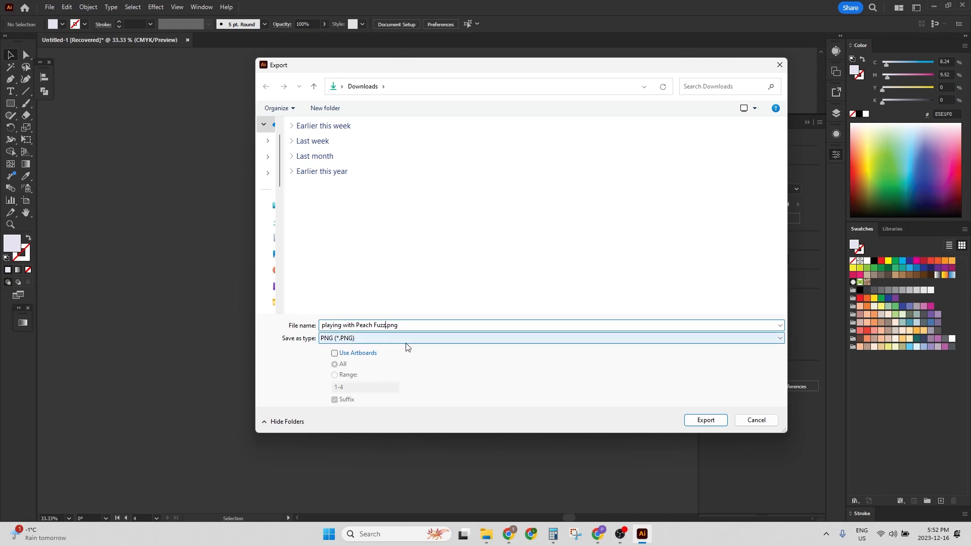
- Export all artboards as separate PNG files and open the resolution choices in the PNG options
{"action": "left_click", "coordinate": [363, 355]}
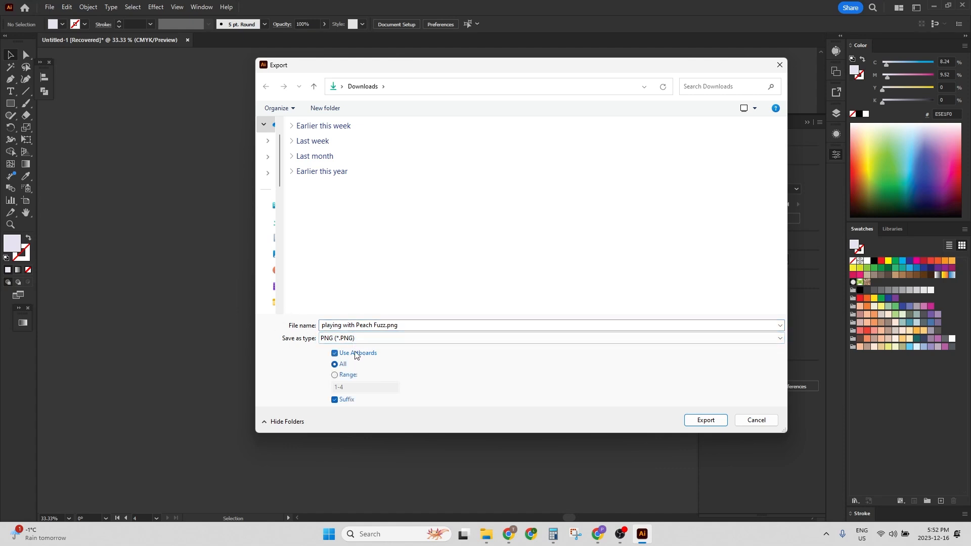
{"action": "left_click", "coordinate": [691, 421]}
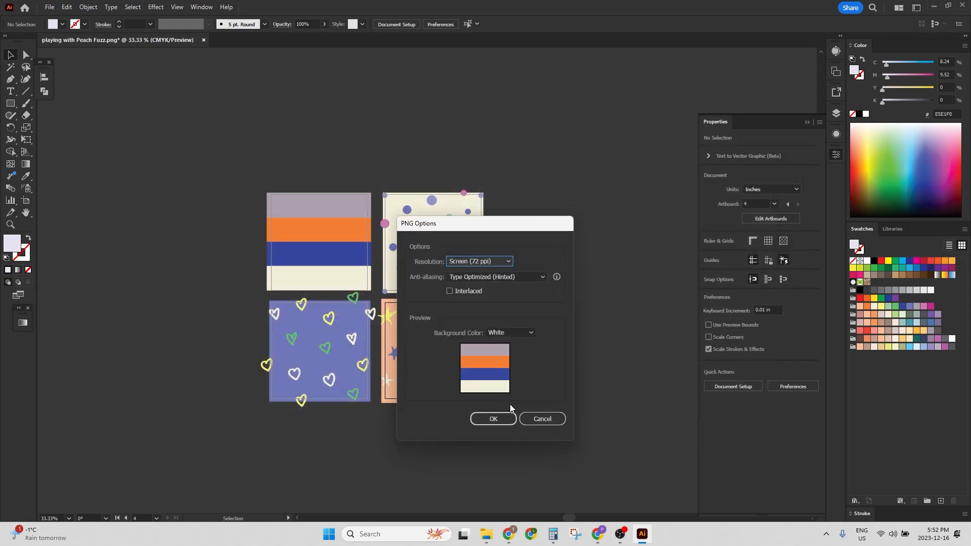
{"action": "left_click", "coordinate": [496, 263]}
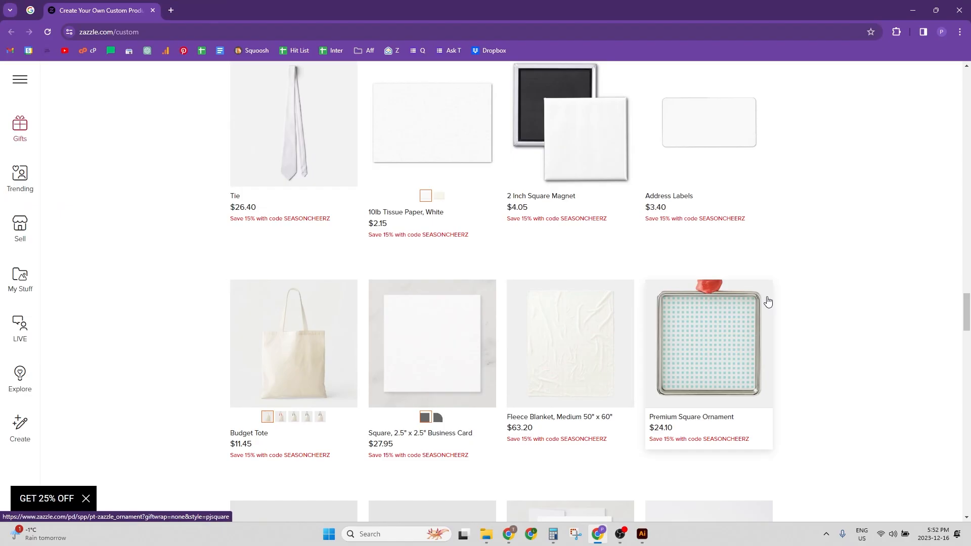
- Browse Zazzle's blank product list and open the Fleece Blanket, Small 30" x 40" in a new browser tab
{"action": "scroll", "coordinate": [546, 258], "scroll_direction": "down", "scroll_amount": 5}
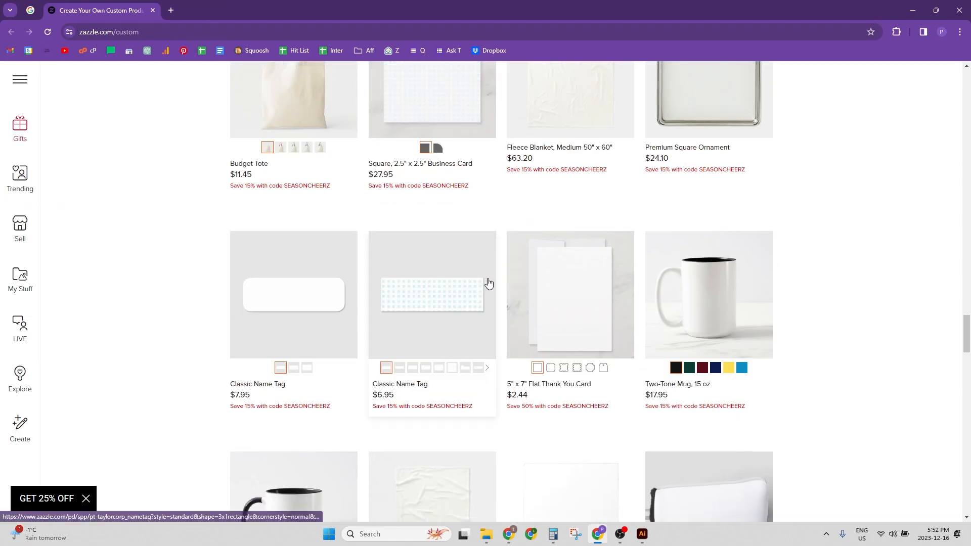
{"action": "scroll", "coordinate": [589, 352], "scroll_direction": "down", "scroll_amount": 6}
{"action": "scroll", "coordinate": [590, 354], "scroll_direction": "down", "scroll_amount": 1}
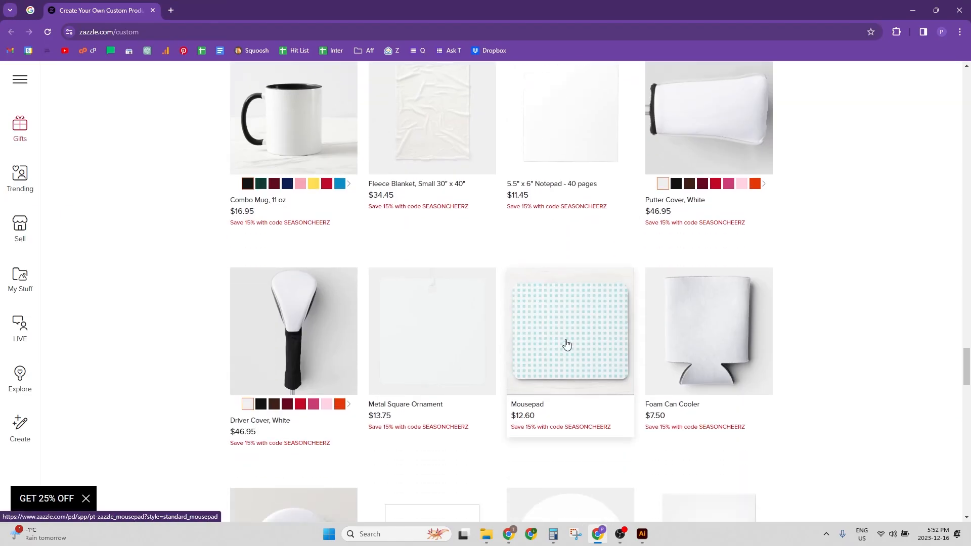
{"action": "scroll", "coordinate": [551, 304], "scroll_direction": "down", "scroll_amount": 4}
{"action": "scroll", "coordinate": [562, 306], "scroll_direction": "up", "scroll_amount": 6}
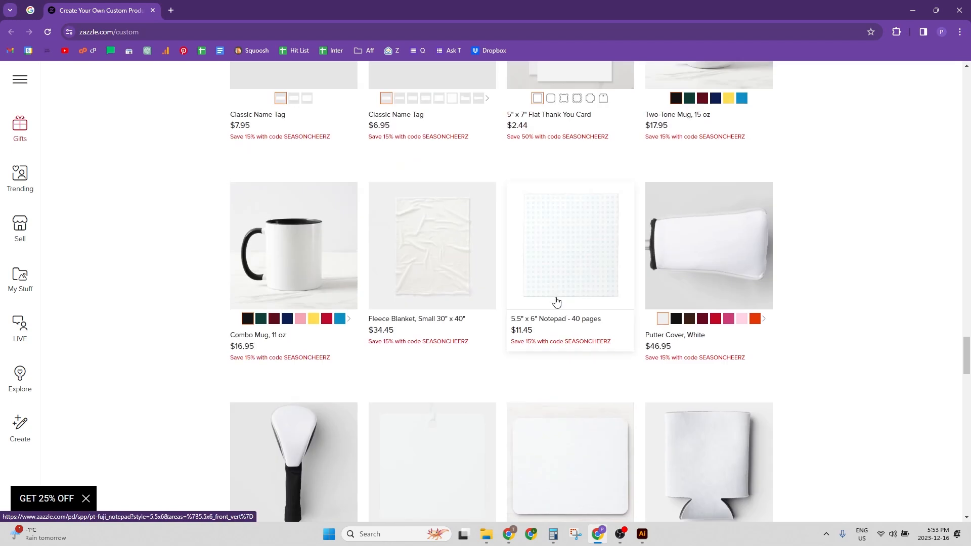
{"action": "right_click", "coordinate": [442, 269]}
{"action": "left_click", "coordinate": [481, 277]}
{"action": "key", "text": "ctrl+Tab"}
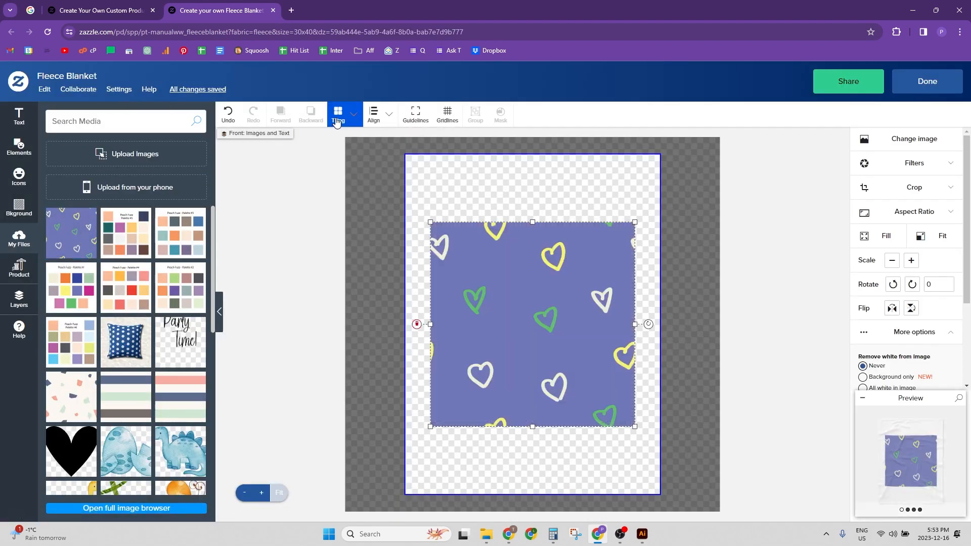
- Apply Basic tiling to the hearts pattern on the fleece blanket and preview the front and In Situ views
{"action": "left_click", "coordinate": [338, 114]}
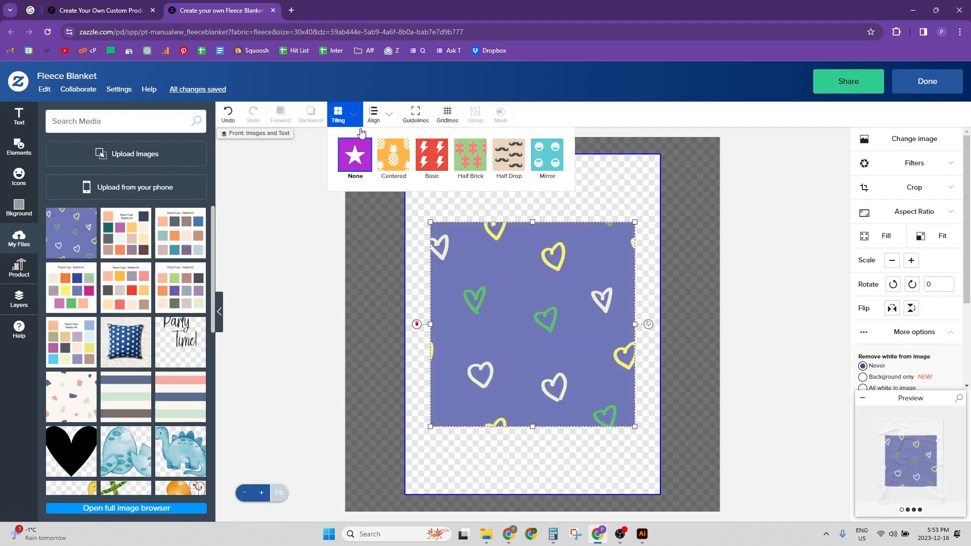
{"action": "left_click", "coordinate": [440, 155]}
{"action": "left_click", "coordinate": [903, 457]}
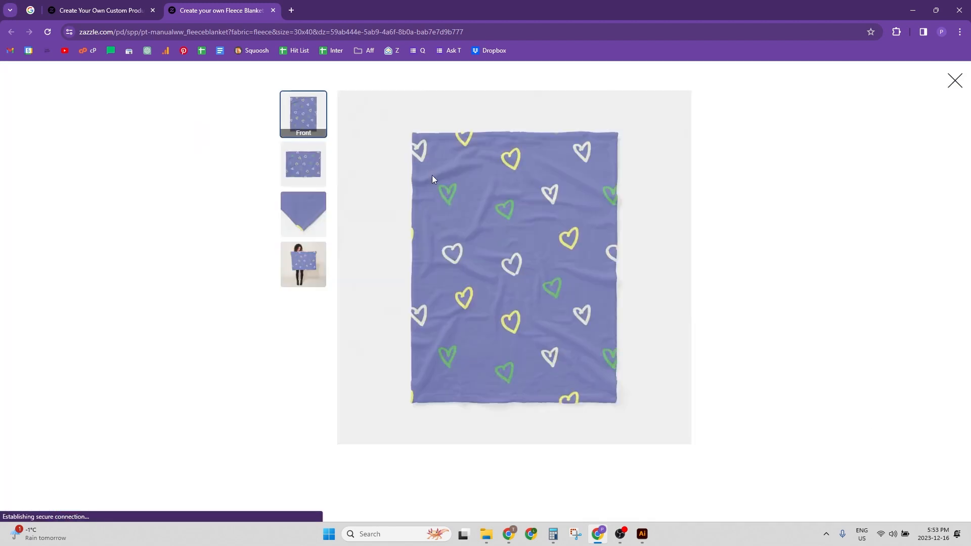
{"action": "left_click", "coordinate": [314, 265]}
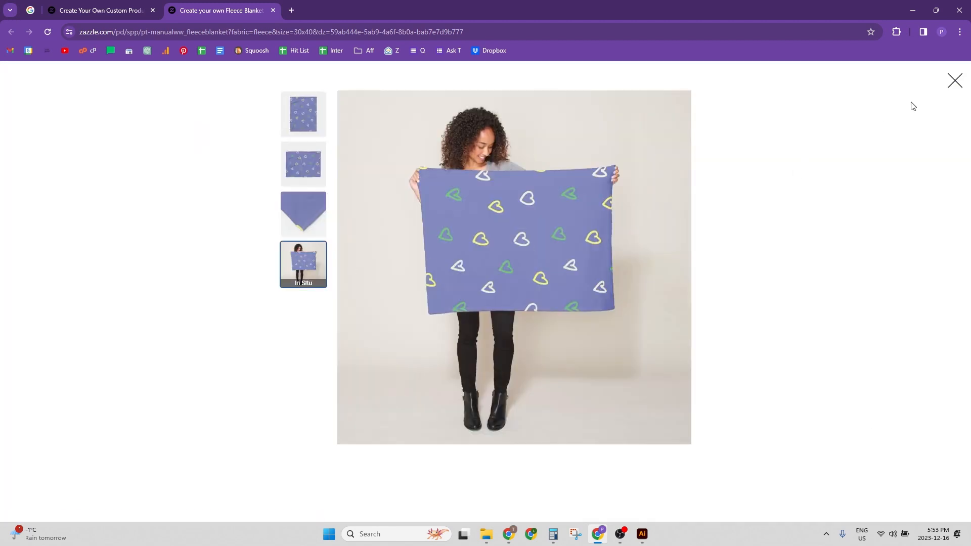
{"action": "left_click", "coordinate": [955, 81]}
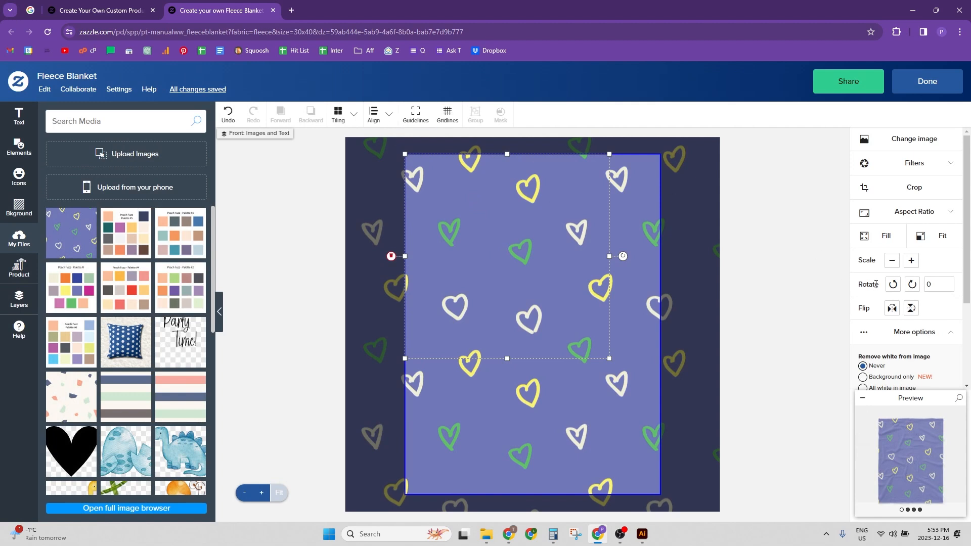
- Scale the hearts image down to a tile of about 14.2 in with tiling turned off, and reapply Basic tiling
{"action": "left_click", "coordinate": [891, 261]}
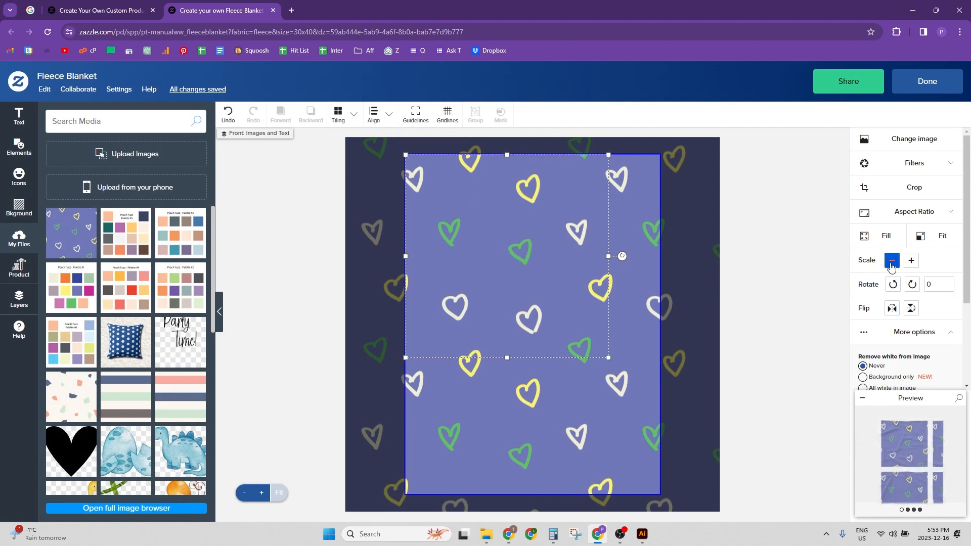
{"action": "left_click", "coordinate": [338, 114]}
{"action": "left_click", "coordinate": [393, 154]}
{"action": "left_click", "coordinate": [891, 261]}
{"action": "left_click", "coordinate": [892, 261]}
{"action": "left_click", "coordinate": [338, 113]}
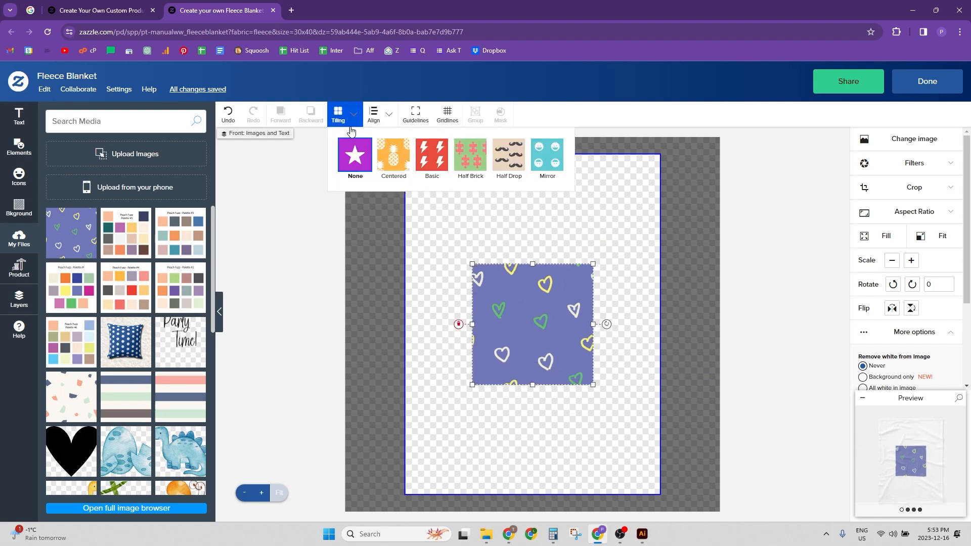
{"action": "left_click", "coordinate": [427, 162]}
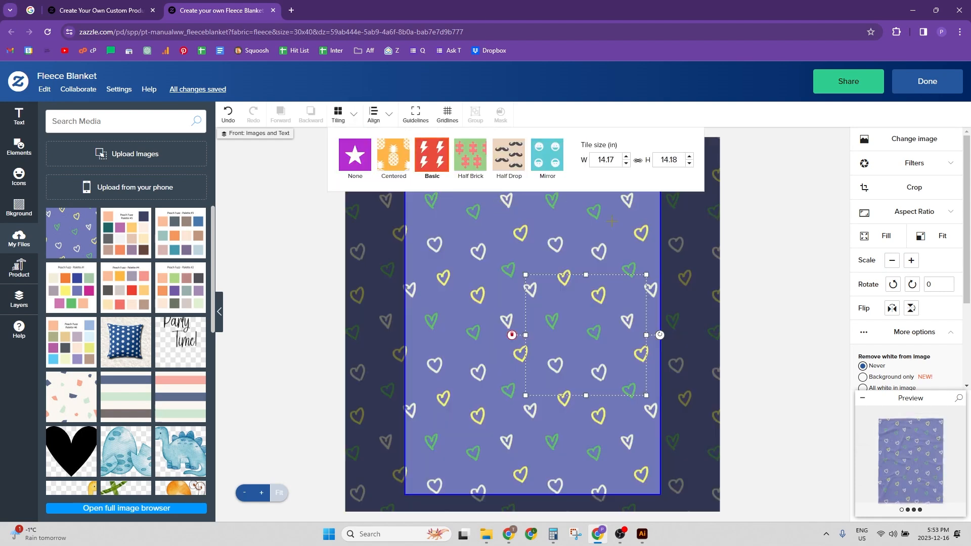
- Preview the blanket with the smaller hearts in the In Situ, corner and front views, and return to the design
{"action": "left_click", "coordinate": [884, 460]}
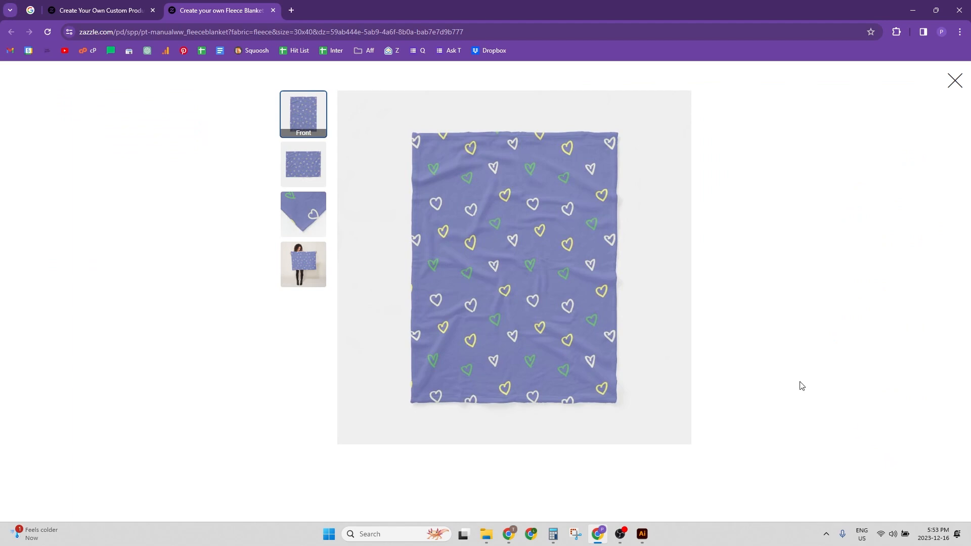
{"action": "left_click", "coordinate": [316, 261]}
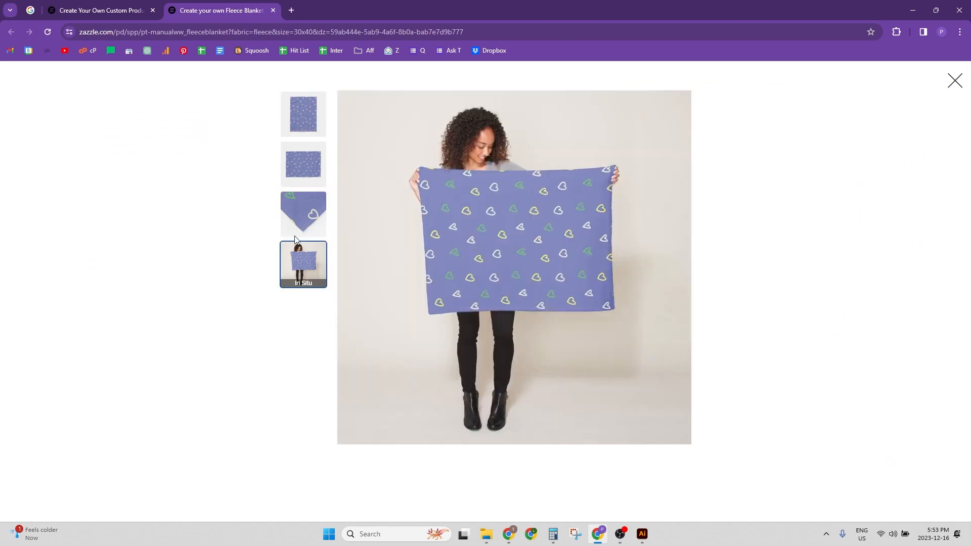
{"action": "left_click", "coordinate": [298, 190]}
{"action": "left_click", "coordinate": [323, 132]}
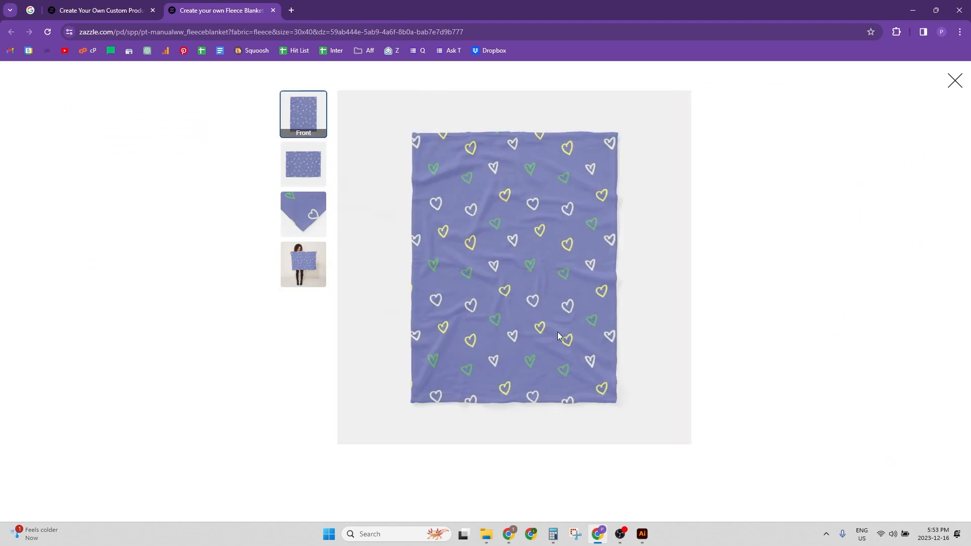
{"action": "left_click", "coordinate": [954, 82]}
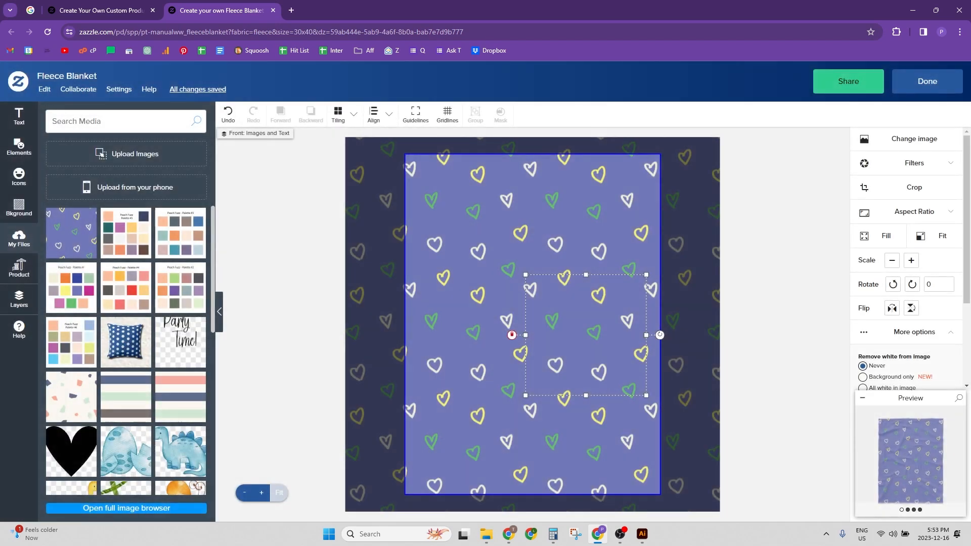
- Replace the tiled hearts image with the peach star pattern and preview it on the blanket
{"action": "left_click", "coordinate": [882, 132]}
{"action": "left_click_drag", "start_coordinate": [214, 238], "coordinate": [236, 175]}
{"action": "left_click", "coordinate": [236, 176]}
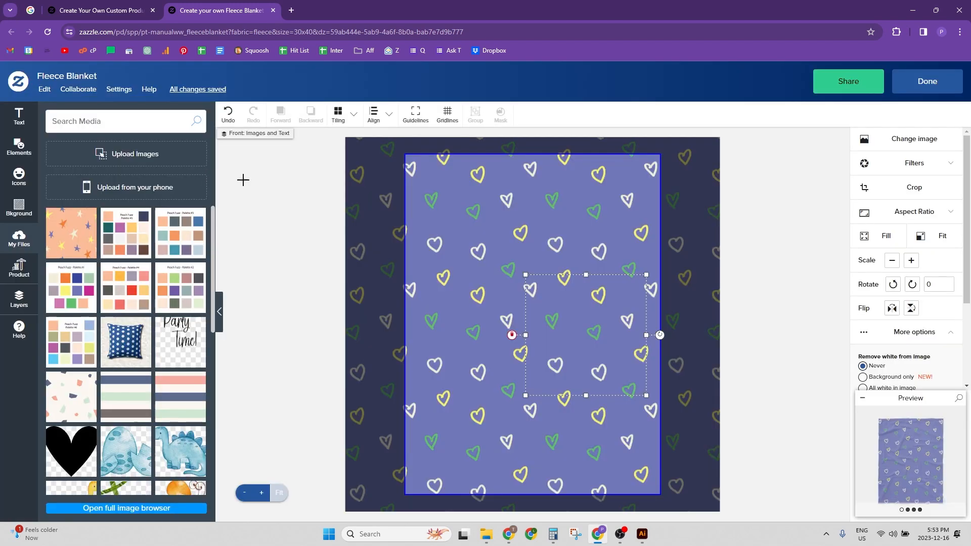
{"action": "left_click", "coordinate": [935, 436]}
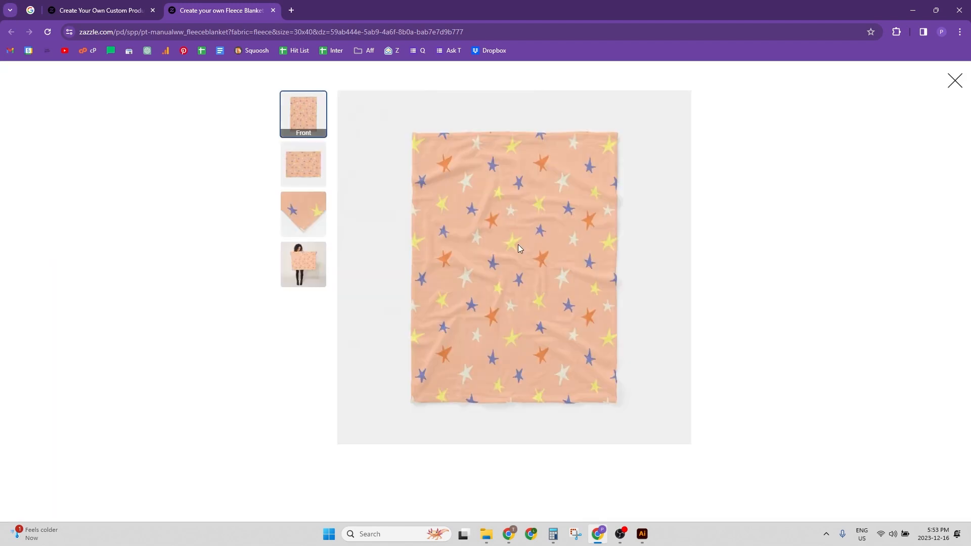
{"action": "left_click", "coordinate": [945, 90]}
- Replace the star pattern with the dots image "playing with Peach Fuzz-02.png" and preview it on the blanket
{"action": "left_click", "coordinate": [899, 137]}
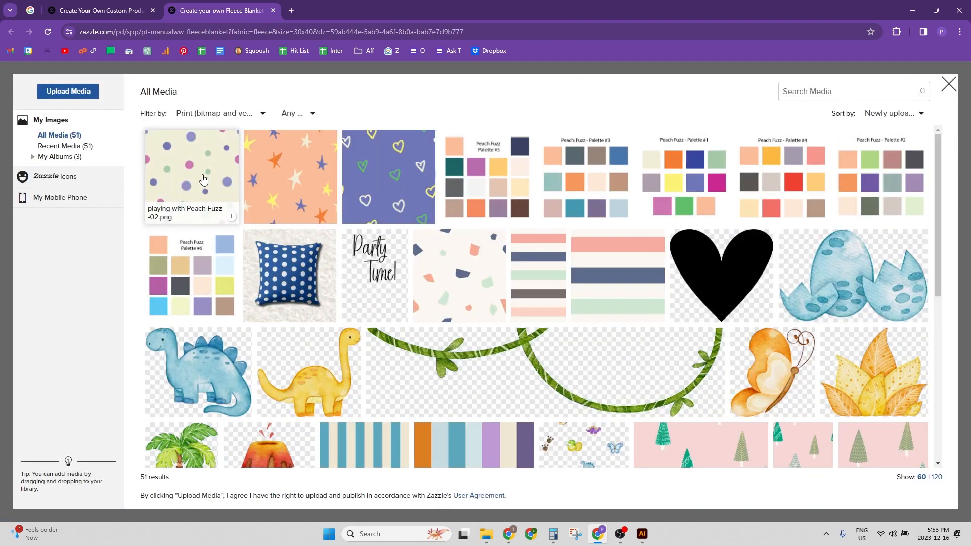
{"action": "left_click", "coordinate": [208, 183]}
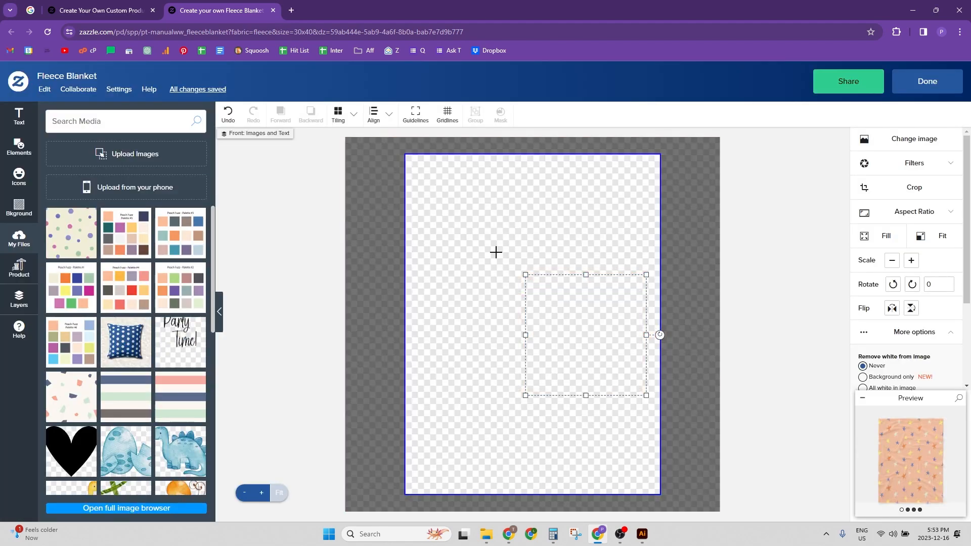
{"action": "left_click", "coordinate": [927, 450]}
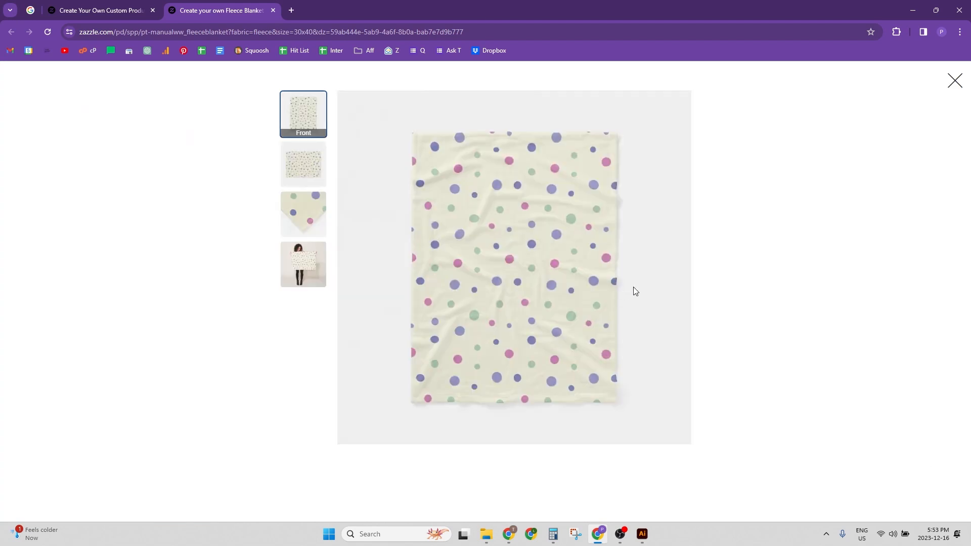
{"action": "left_click", "coordinate": [955, 80]}
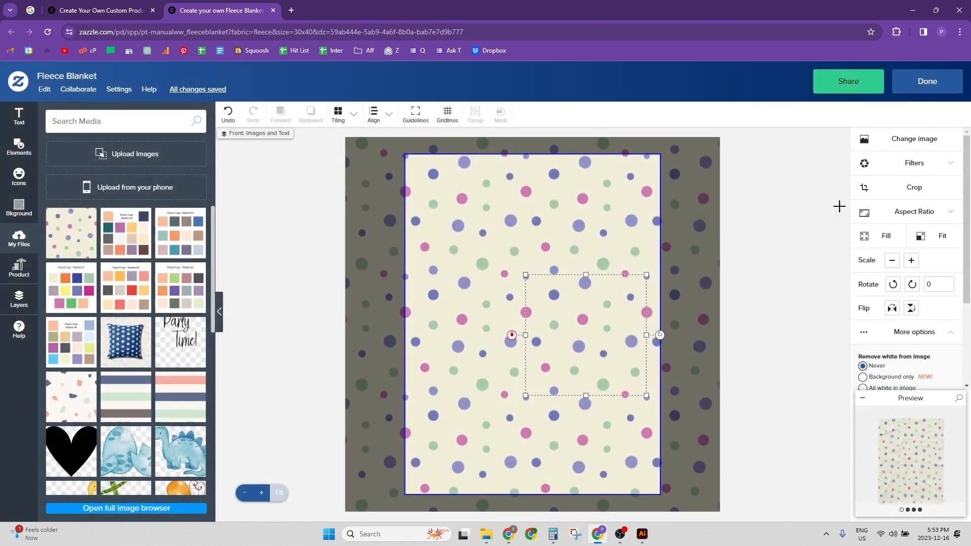
- Replace the dots with the orange, blue and cream stripes pattern and delete the image from the blanket
{"action": "left_click", "coordinate": [899, 136]}
{"action": "left_click_drag", "start_coordinate": [785, 204], "coordinate": [781, 214]}
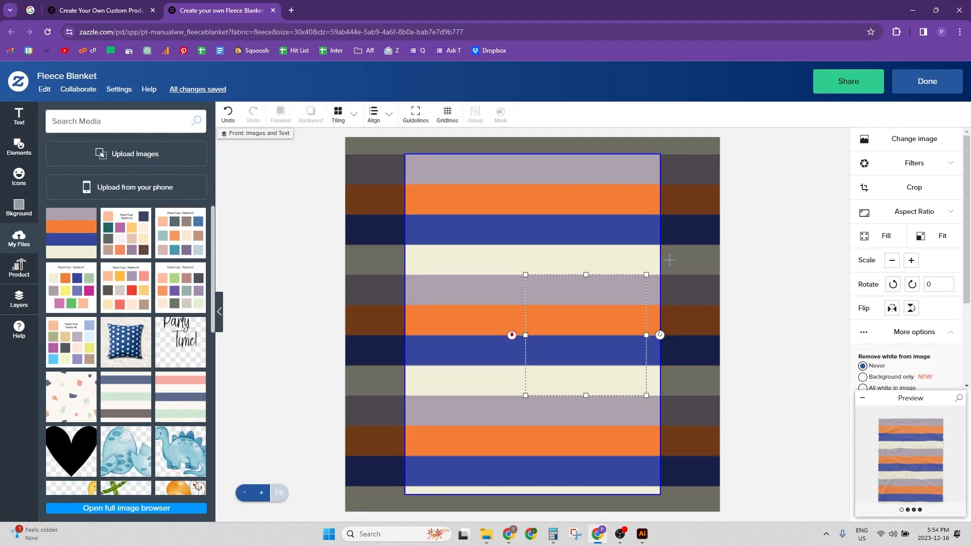
{"action": "key", "text": "Delete"}
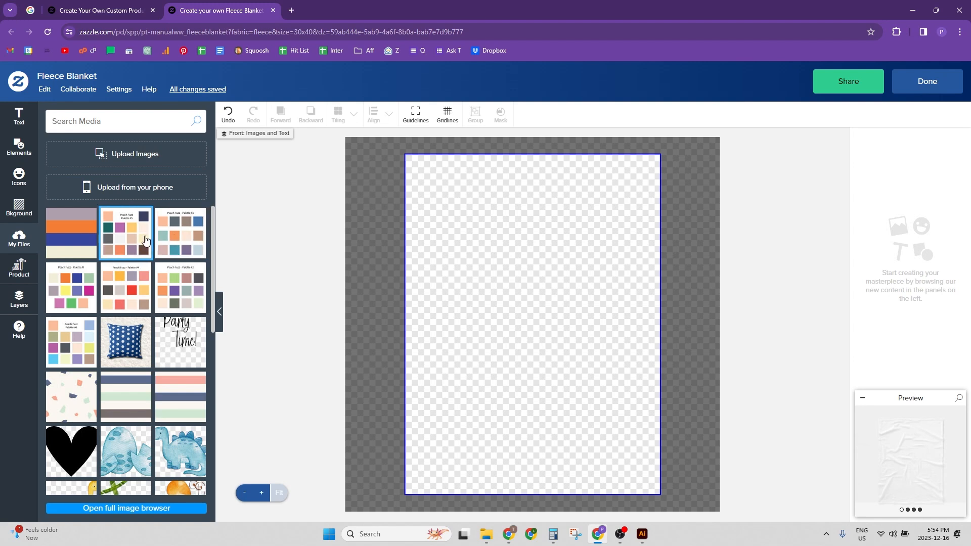
- Add the Peach Fuzz - Palette #3 image to the blanket, enlarge it and place it in the upper half
{"action": "left_click_drag", "start_coordinate": [672, 185], "coordinate": [691, 165]}
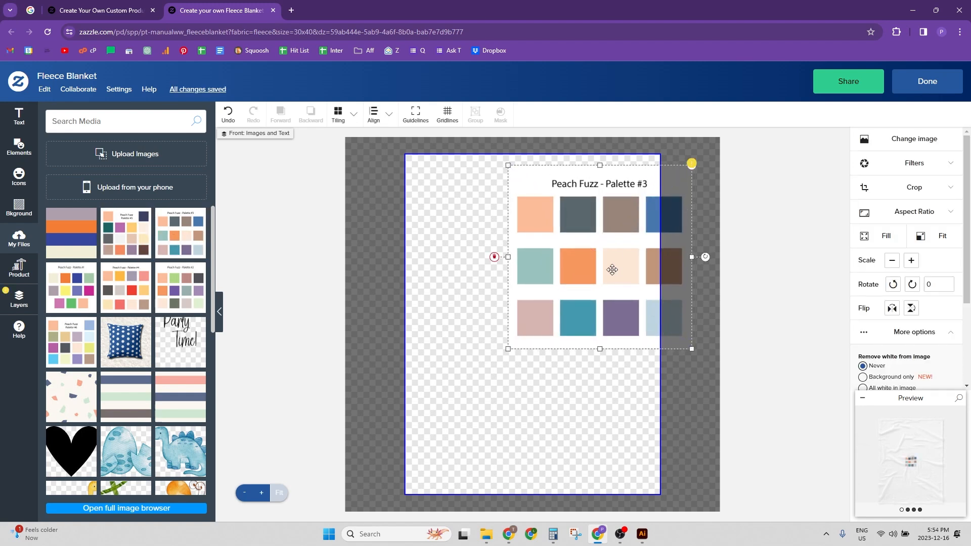
{"action": "left_click_drag", "start_coordinate": [612, 270], "coordinate": [533, 266]}
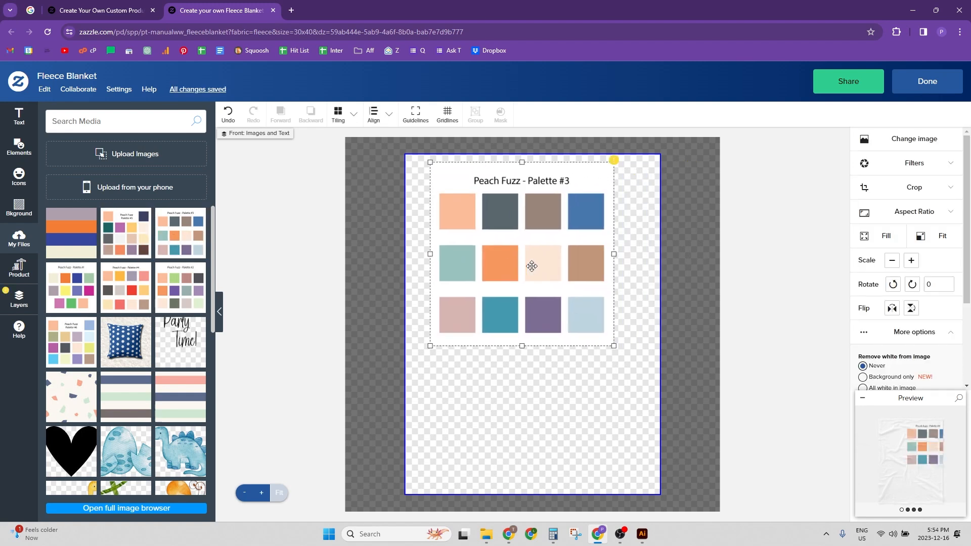
{"action": "left_click", "coordinate": [639, 265]}
- Add a configurable square shape to the blanket and set its border thickness to 0
{"action": "left_click", "coordinate": [21, 145]}
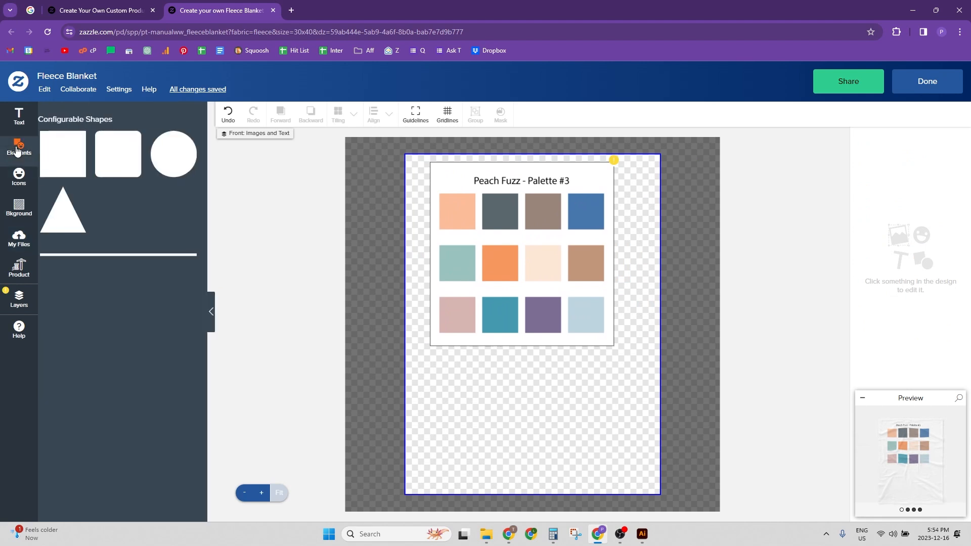
{"action": "left_click", "coordinate": [71, 163]}
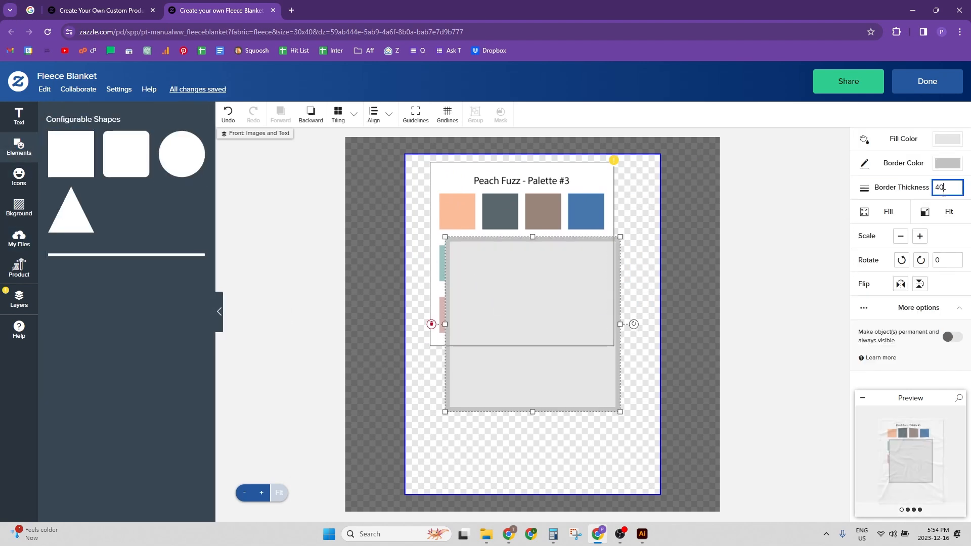
{"action": "key", "text": "Tab"}
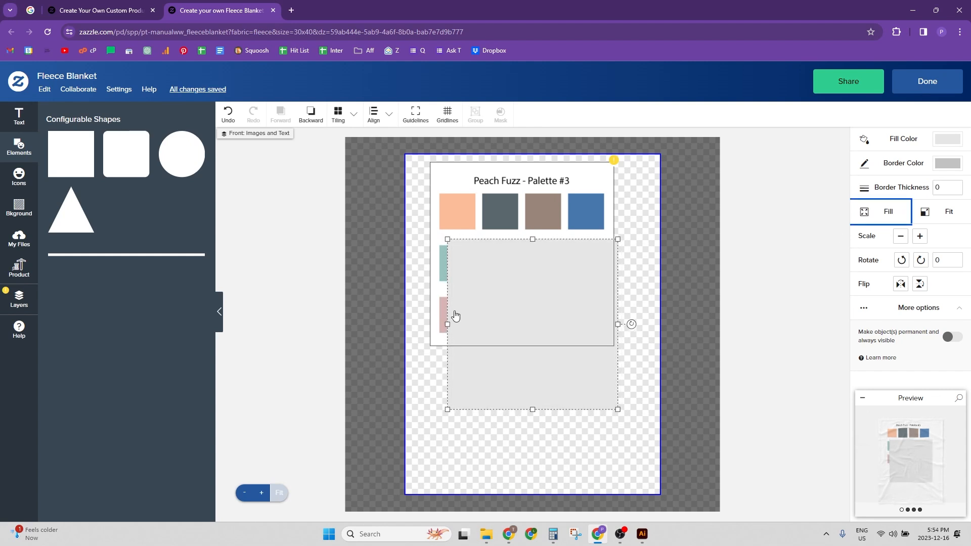
- Reshape the square into a wide, short stripe and move it across the top edge of the blanket
{"action": "left_click_drag", "start_coordinate": [448, 324], "coordinate": [348, 324]}
{"action": "left_click_drag", "start_coordinate": [617, 324], "coordinate": [740, 325]}
{"action": "left_click_drag", "start_coordinate": [545, 410], "coordinate": [553, 297]}
{"action": "left_click_drag", "start_coordinate": [665, 276], "coordinate": [659, 173]}
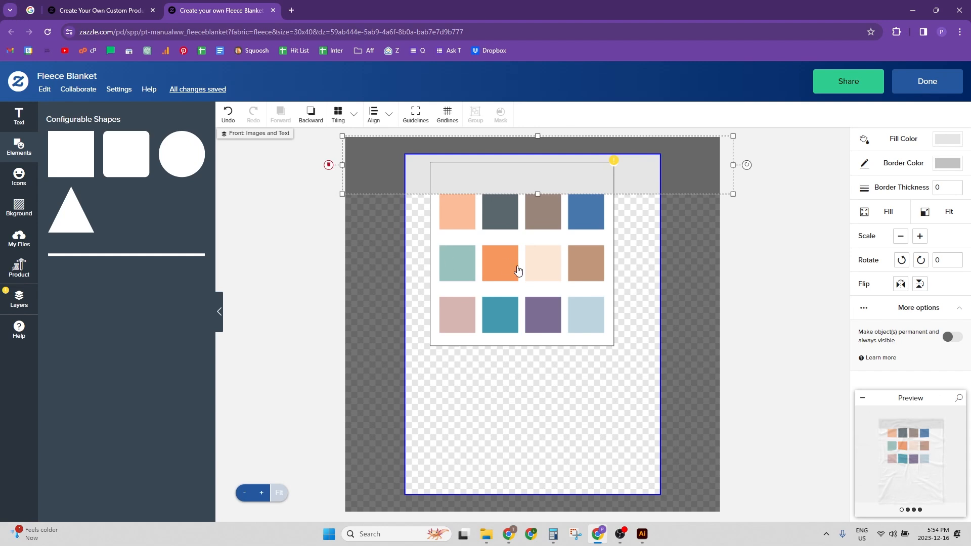
- Duplicate the grey stripe and stack the copies down the blanket until they cover the whole design area
{"action": "left_click_drag", "start_coordinate": [649, 161], "coordinate": [612, 290]}
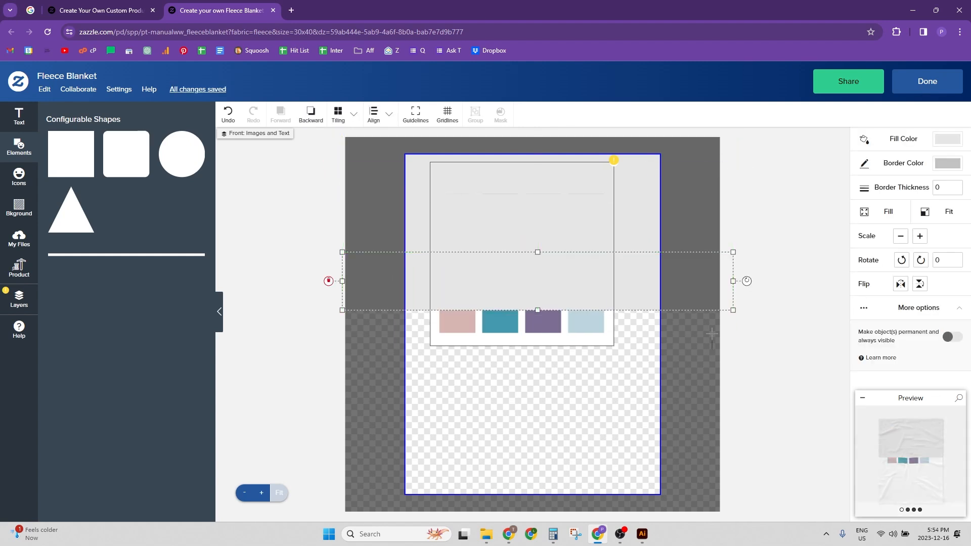
{"action": "left_click_drag", "start_coordinate": [712, 333], "coordinate": [597, 513]}
{"action": "key", "text": "ctrl+c"}
{"action": "key", "text": "ctrl+v"}
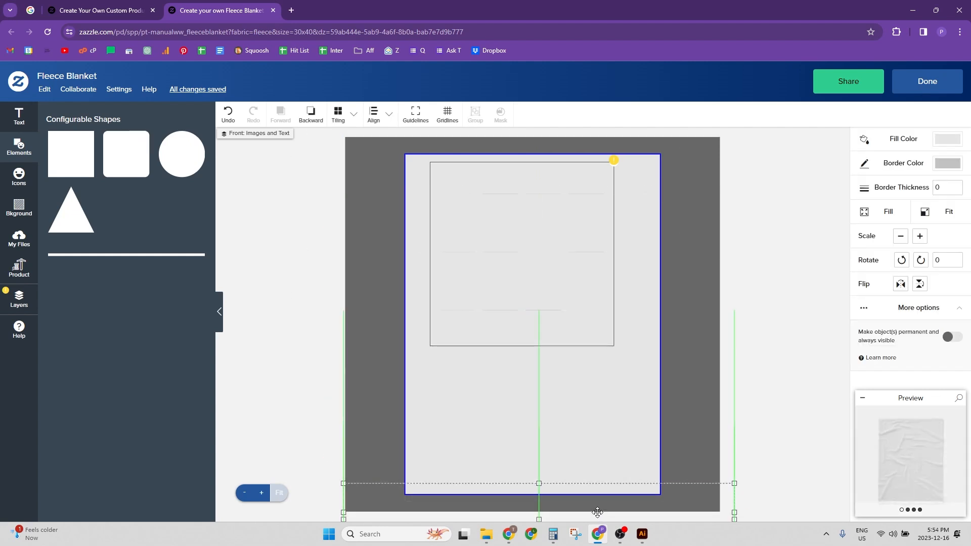
- Select all the stripes together and center them horizontally on the artboard
{"action": "left_click_drag", "start_coordinate": [323, 156], "coordinate": [746, 518]}
{"action": "left_click", "coordinate": [375, 121]}
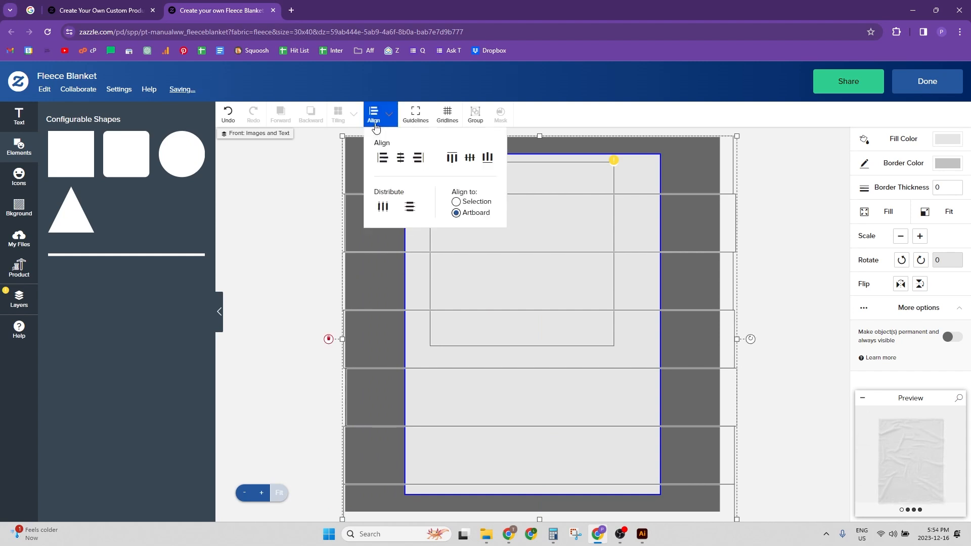
{"action": "left_click", "coordinate": [401, 158]}
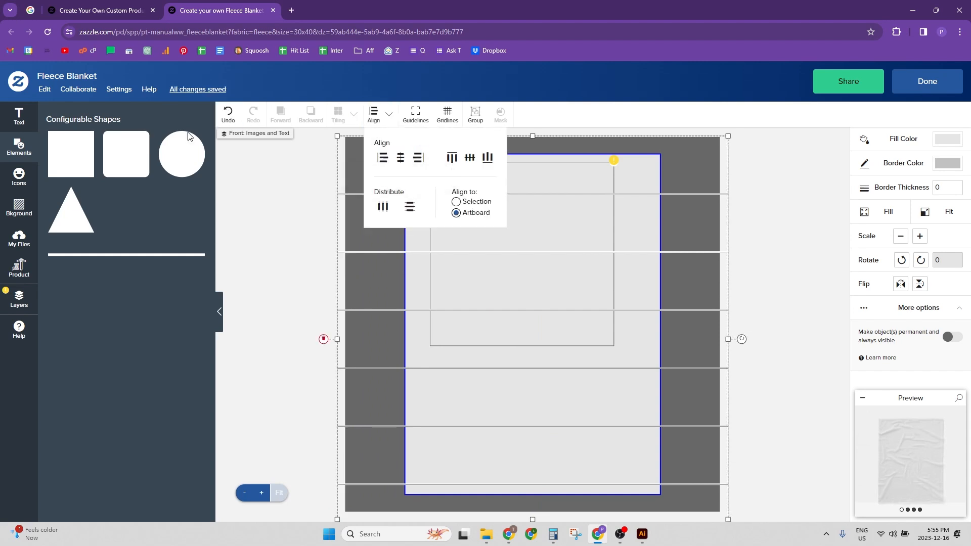
- Bring the Palette #3 image to the top of the layer order and move it to the blanket's upper-left corner
{"action": "left_click", "coordinate": [19, 298]}
{"action": "left_click_drag", "start_coordinate": [100, 304], "coordinate": [101, 161]}
{"action": "left_click", "coordinate": [703, 166]}
{"action": "left_click_drag", "start_coordinate": [532, 249], "coordinate": [451, 228]}
- Fill the topmost stripe with the palette's peach swatch, #FBBD99, by sampling it from the Palette #3 image
{"action": "left_click", "coordinate": [621, 176]}
{"action": "left_click", "coordinate": [904, 147]}
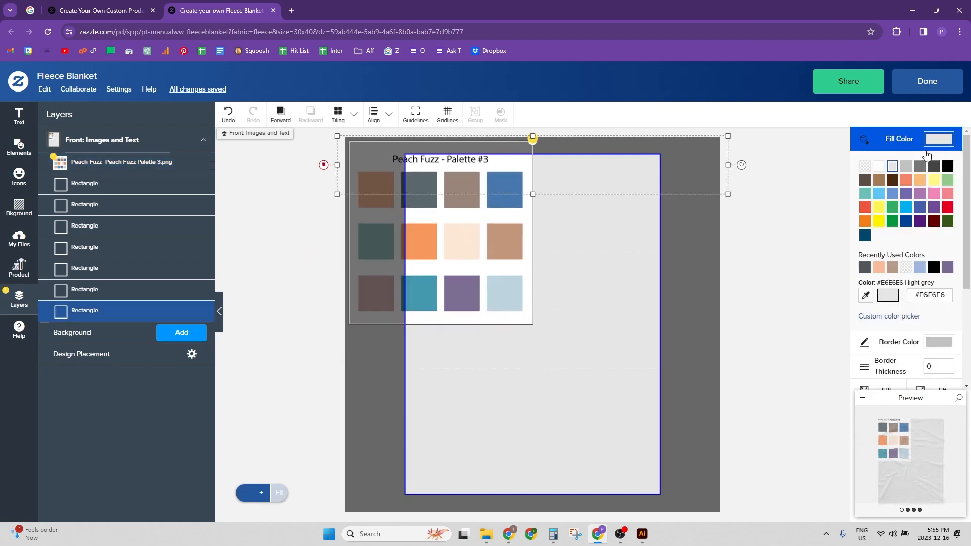
{"action": "left_click", "coordinate": [865, 297]}
{"action": "left_click", "coordinate": [393, 181]}
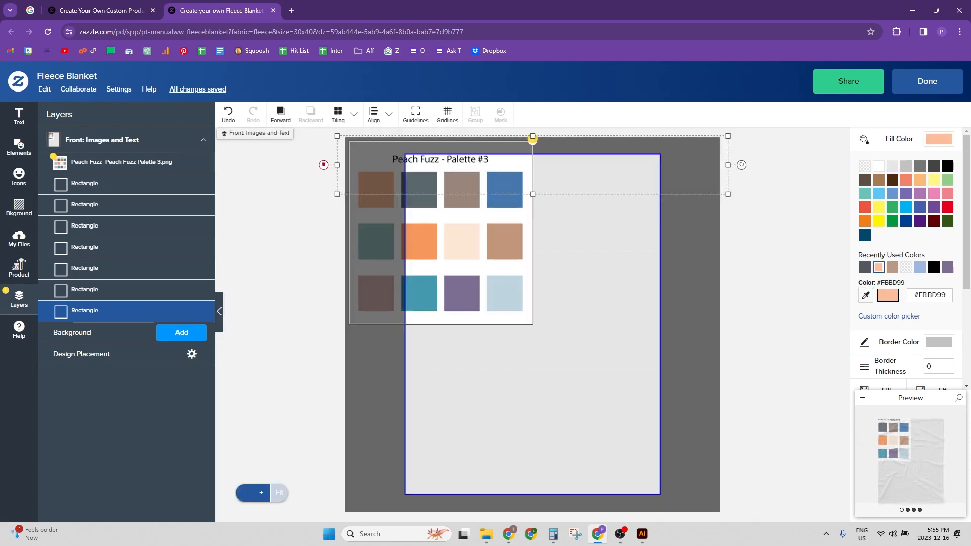
- Fill the second stripe with the slate swatch, #59676E, and the third with the blue swatch, sampling both from the Palette #3 image
{"action": "left_click", "coordinate": [682, 209]}
{"action": "left_click", "coordinate": [865, 298]}
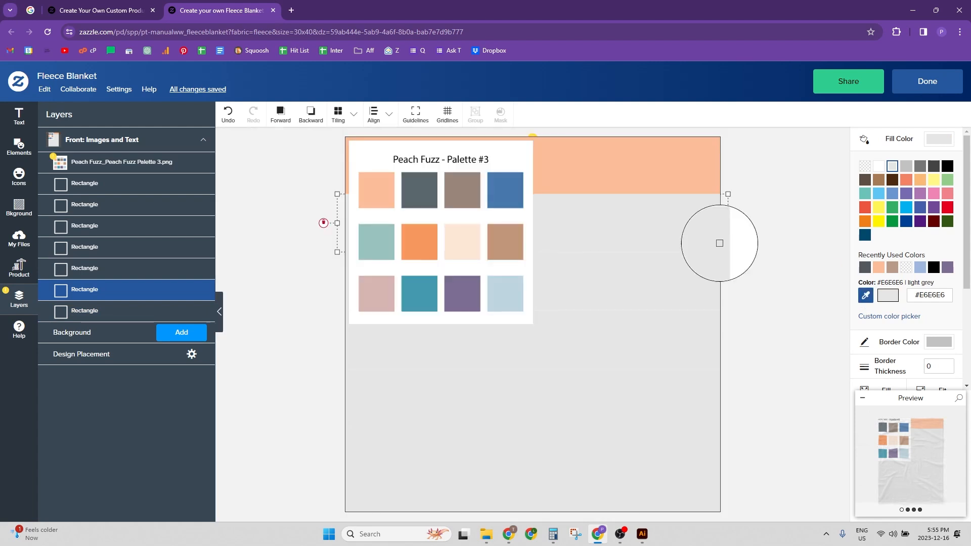
{"action": "left_click", "coordinate": [420, 190]}
{"action": "left_click", "coordinate": [679, 291]}
{"action": "left_click", "coordinate": [865, 297]}
{"action": "left_click", "coordinate": [503, 190]}
- Fill the fourth stripe with the palette's purple swatch and the fifth with the peach, #FBBD99, sampled from the topmost stripe
{"action": "left_click", "coordinate": [657, 338]}
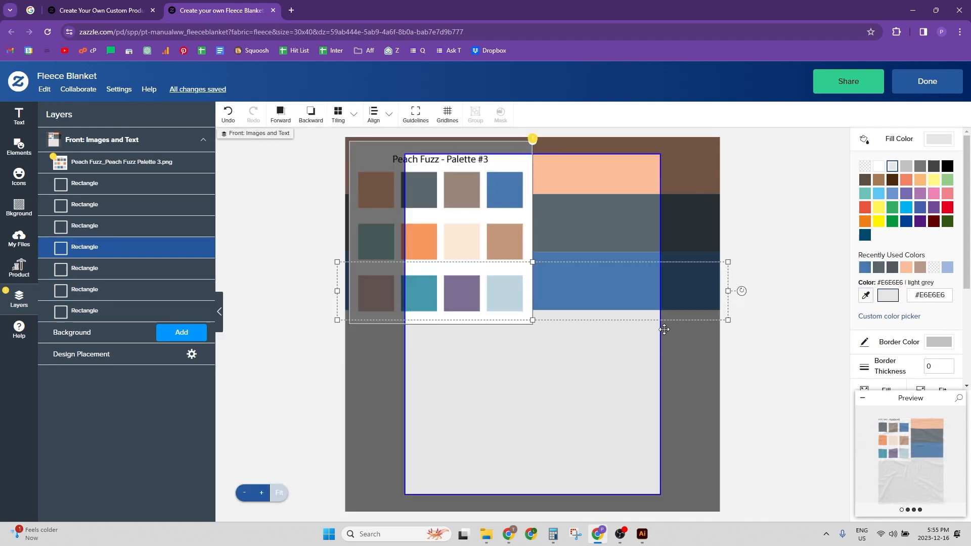
{"action": "left_click", "coordinate": [865, 297]}
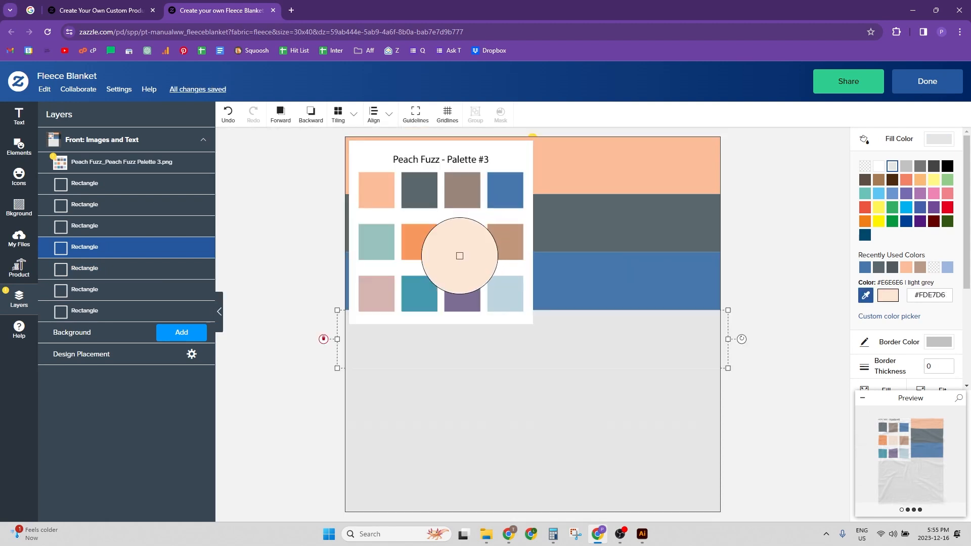
{"action": "left_click", "coordinate": [462, 291]}
{"action": "left_click", "coordinate": [641, 416]}
{"action": "left_click", "coordinate": [865, 298]}
{"action": "left_click", "coordinate": [626, 180]}
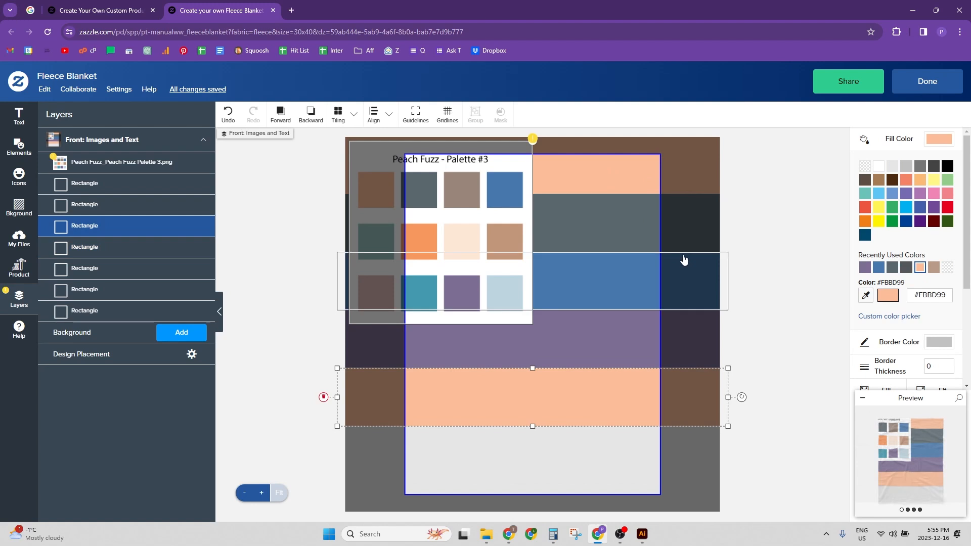
- Fill the sixth stripe with slate, #59676E, sampled from the second stripe, and the lowest stripe with blue sampled from the third
{"action": "left_click", "coordinate": [678, 478]}
{"action": "left_click", "coordinate": [865, 296]}
{"action": "left_click", "coordinate": [682, 234]}
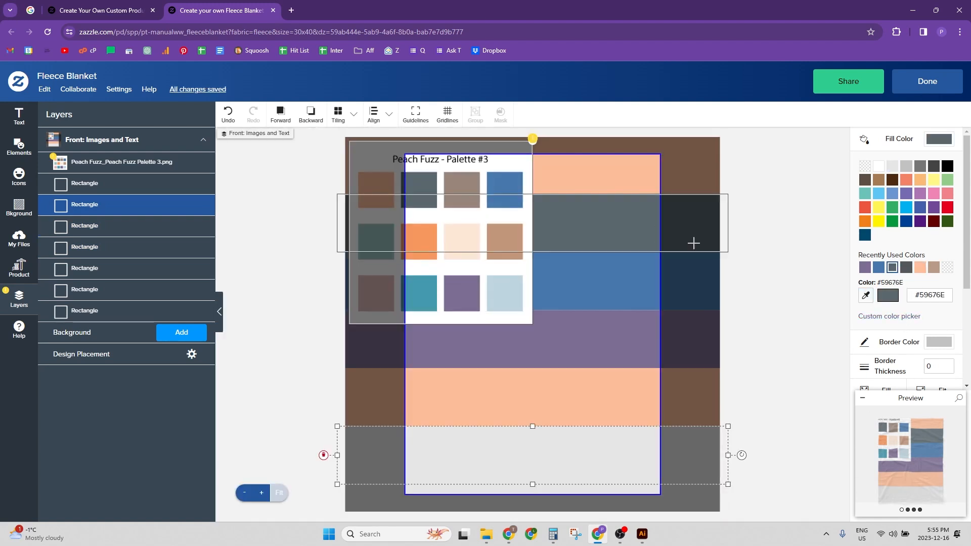
{"action": "left_click", "coordinate": [664, 505]}
{"action": "left_click", "coordinate": [865, 296]}
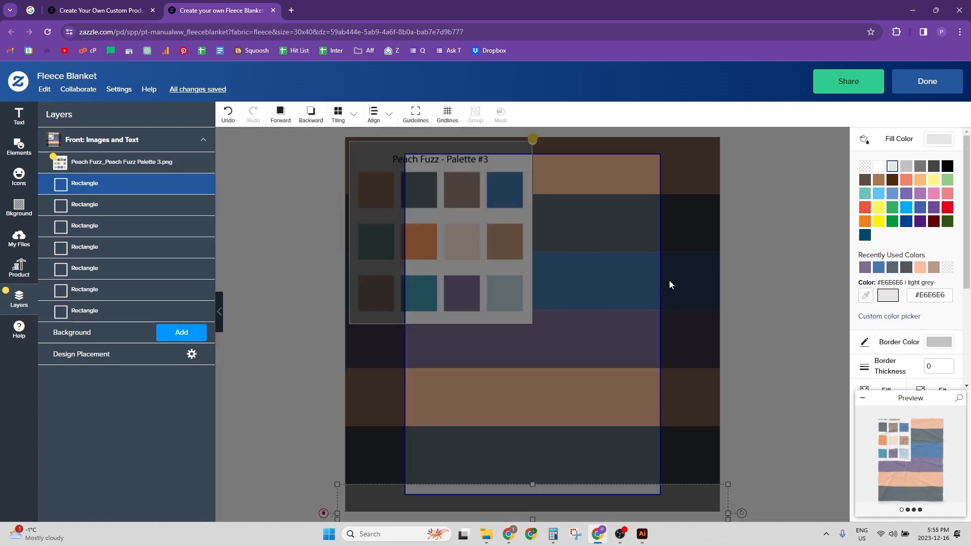
{"action": "left_click", "coordinate": [669, 283]}
{"action": "left_click", "coordinate": [746, 293]}
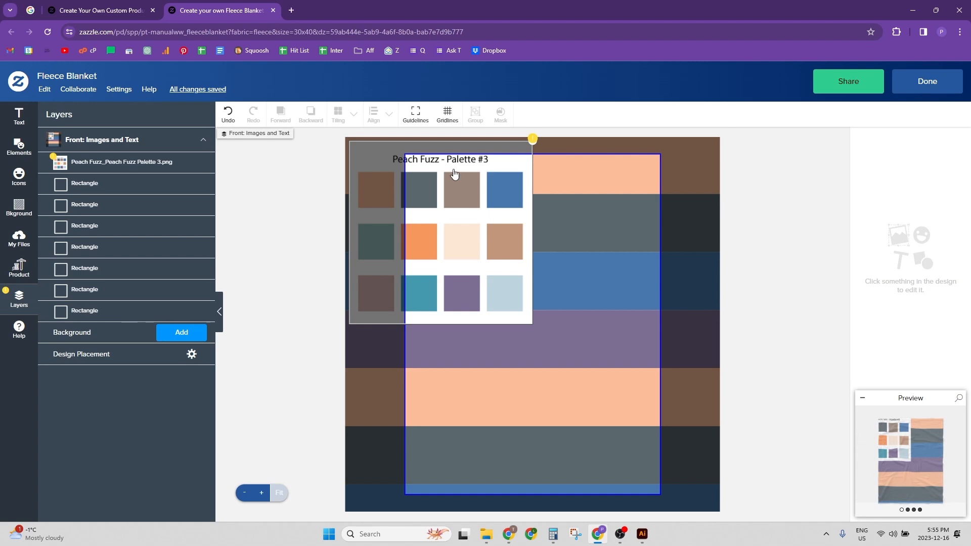
- Send the Palette #3 image to the bottom of the layer order and check the striped blanket in the enlarged preview
{"action": "left_click_drag", "start_coordinate": [108, 163], "coordinate": [112, 303]}
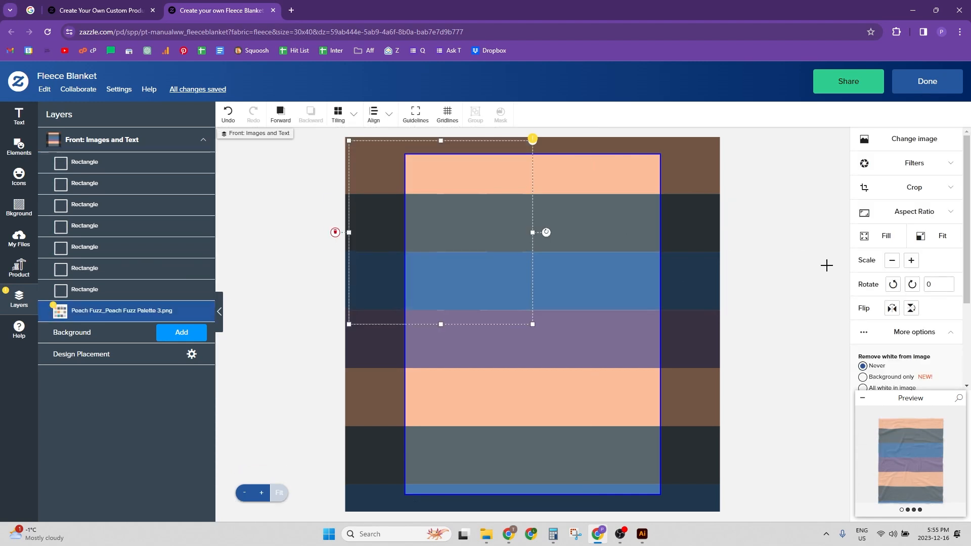
{"action": "left_click", "coordinate": [922, 464]}
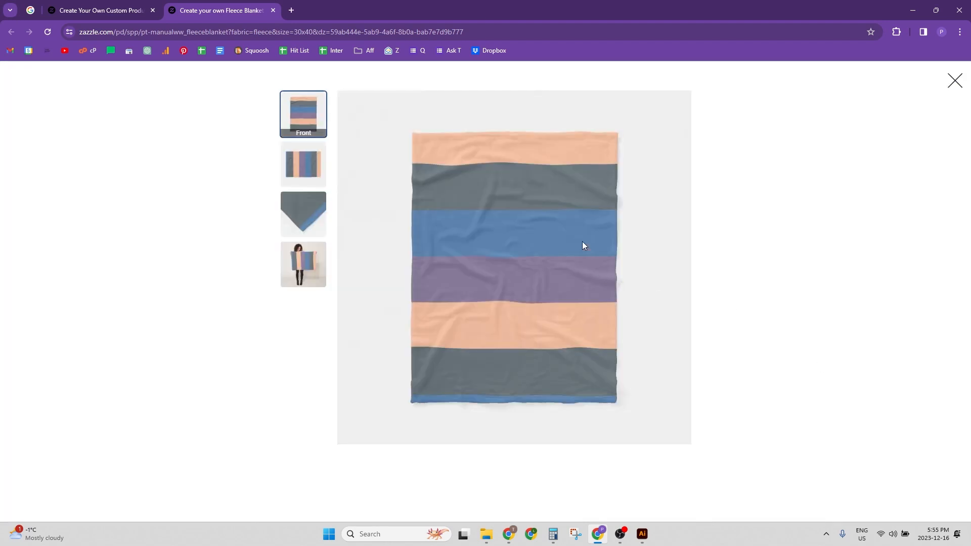
{"action": "left_click", "coordinate": [955, 80]}
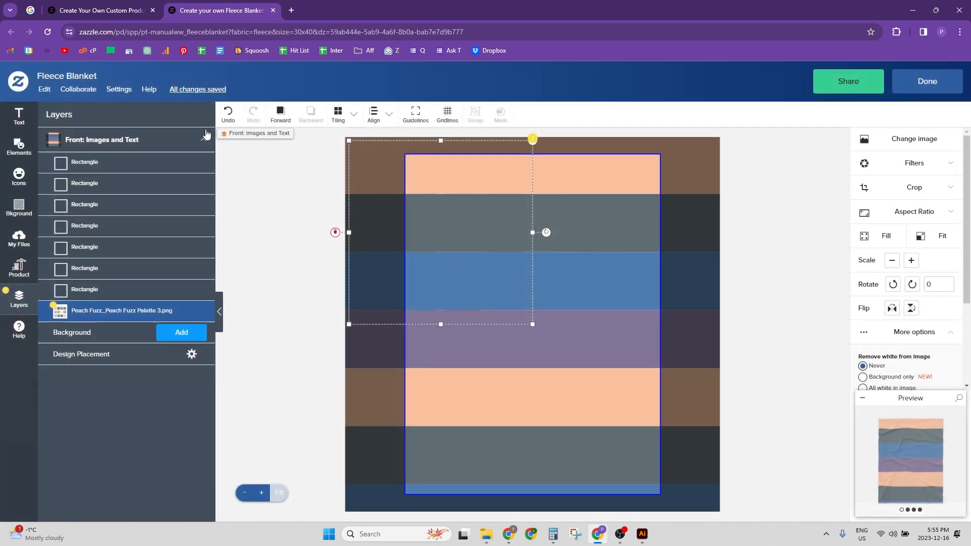
{"action": "left_click", "coordinate": [114, 183]}
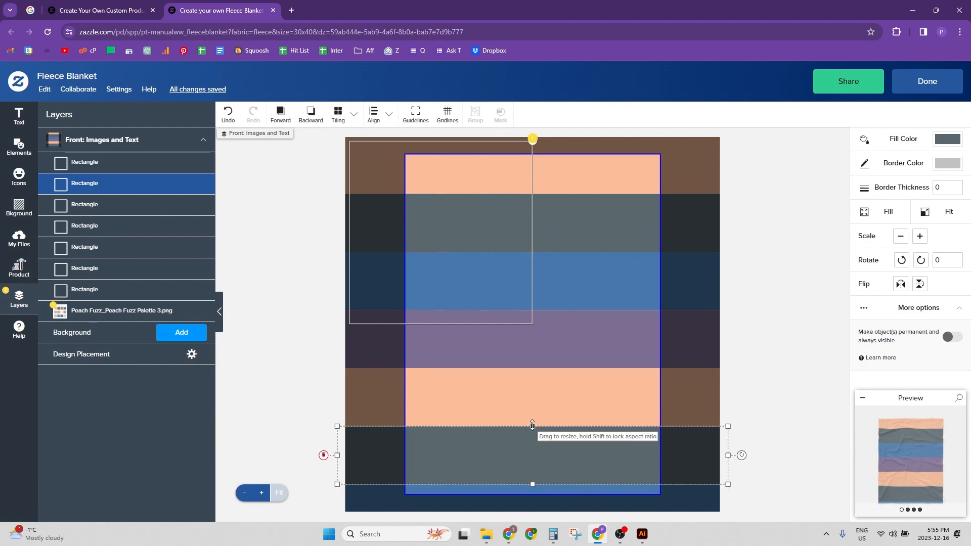
{"action": "left_click_drag", "start_coordinate": [532, 425], "coordinate": [532, 427]}
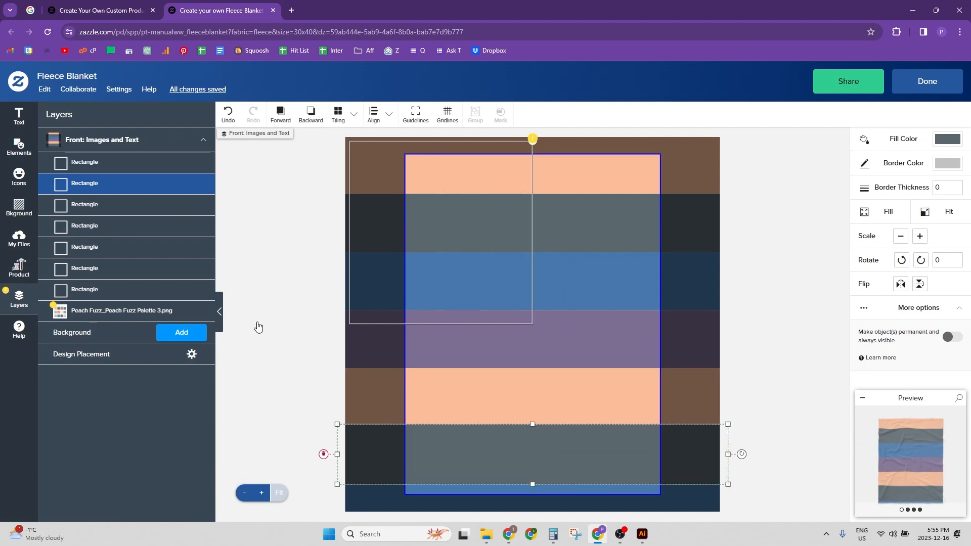
{"action": "left_click", "coordinate": [140, 169]}
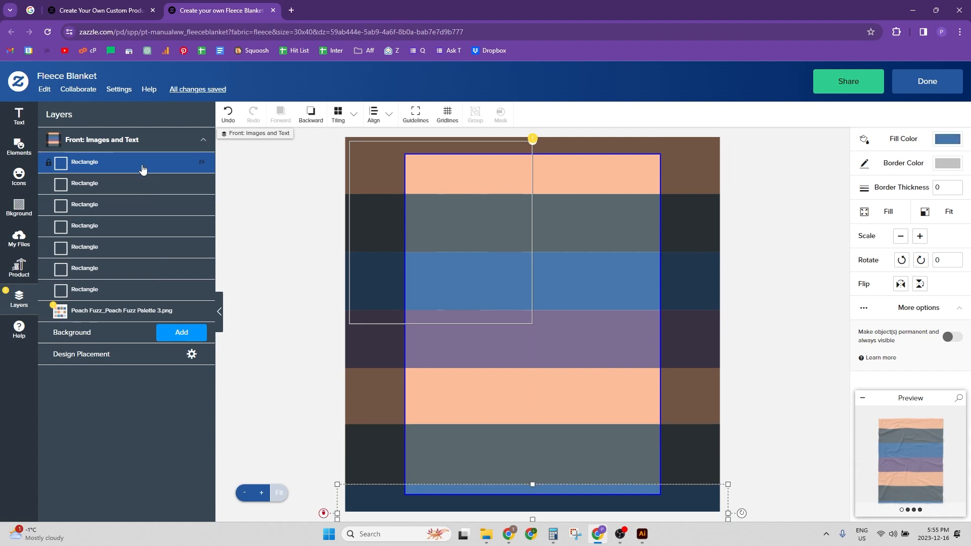
{"action": "key", "text": "ctrl+z"}
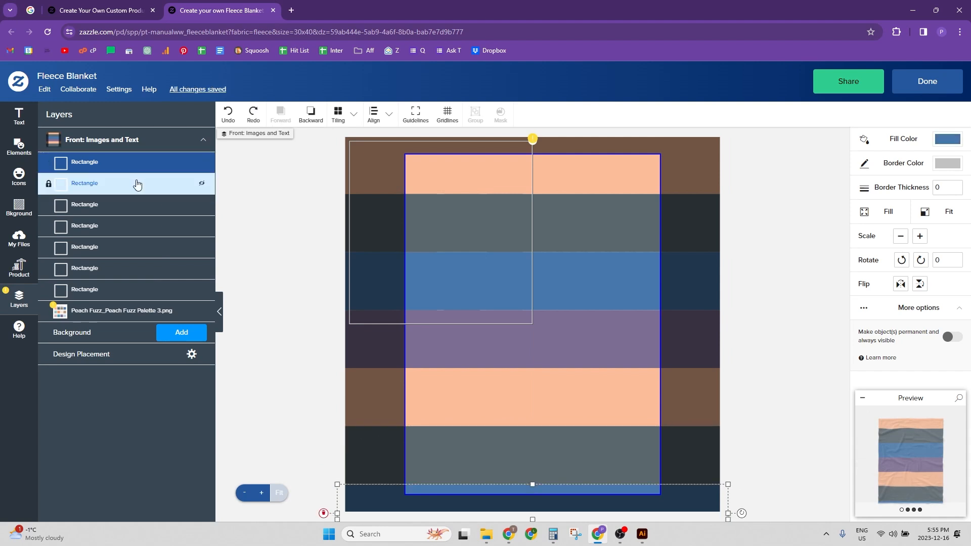
{"action": "left_click", "coordinate": [550, 454]}
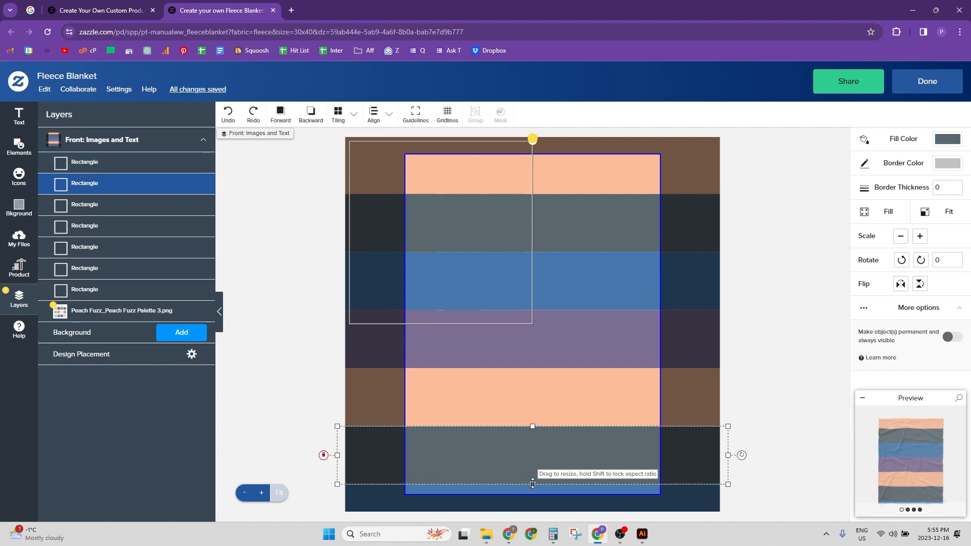
- Going from the fifth stripe up to the topmost, stretch the stripes' lower edges slightly downward to overlap the stripe below and close the gaps
{"action": "left_click", "coordinate": [115, 203]}
{"action": "mouse_move", "coordinate": [533, 426]}
{"action": "left_mouse_down"}
{"action": "mouse_move", "coordinate": [535, 438]}
{"action": "mouse_move", "coordinate": [532, 428]}
{"action": "left_mouse_up"}
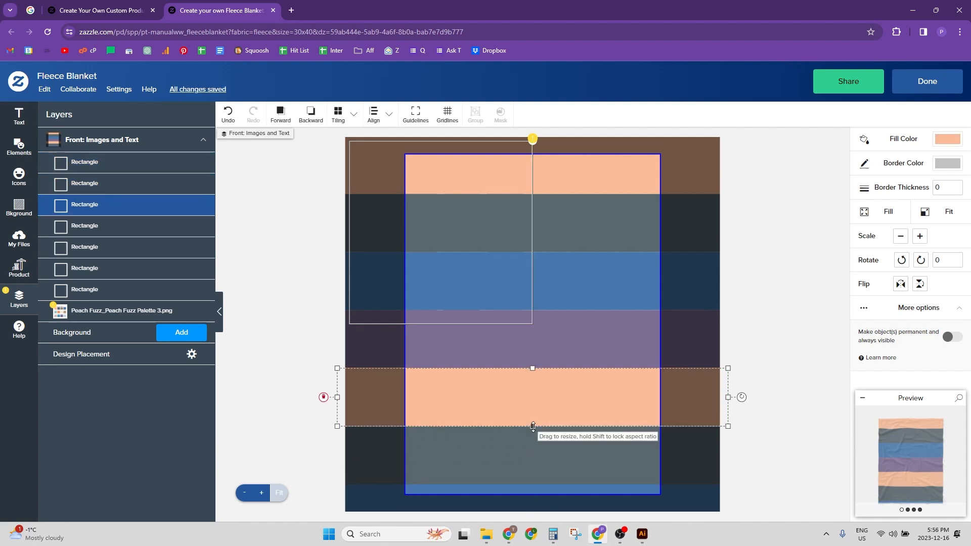
{"action": "left_click", "coordinate": [532, 364]}
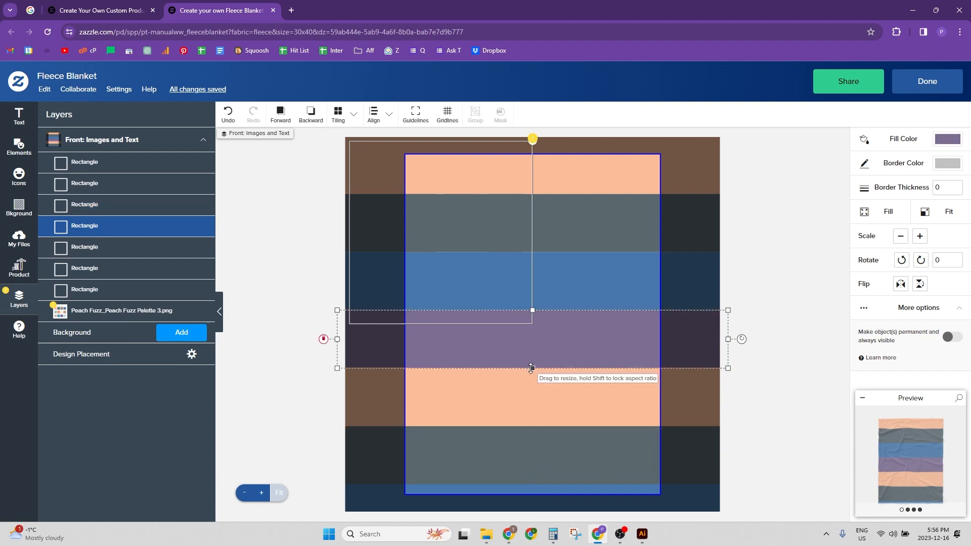
{"action": "left_click", "coordinate": [535, 306]}
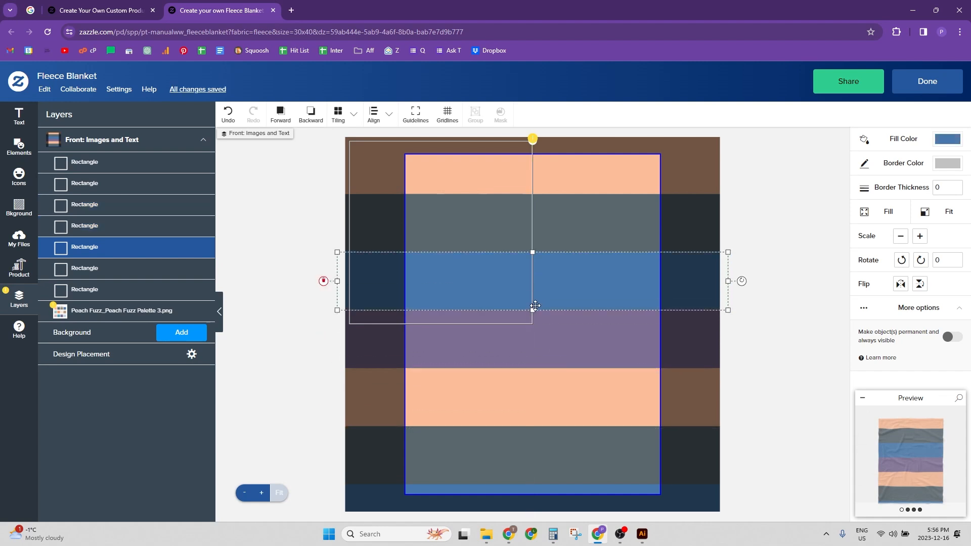
{"action": "mouse_move", "coordinate": [535, 307]}
{"action": "left_mouse_down"}
{"action": "mouse_move", "coordinate": [534, 322]}
{"action": "mouse_move", "coordinate": [534, 313]}
{"action": "left_mouse_up"}
{"action": "left_click", "coordinate": [534, 226]}
{"action": "left_click_drag", "start_coordinate": [532, 252], "coordinate": [532, 256]}
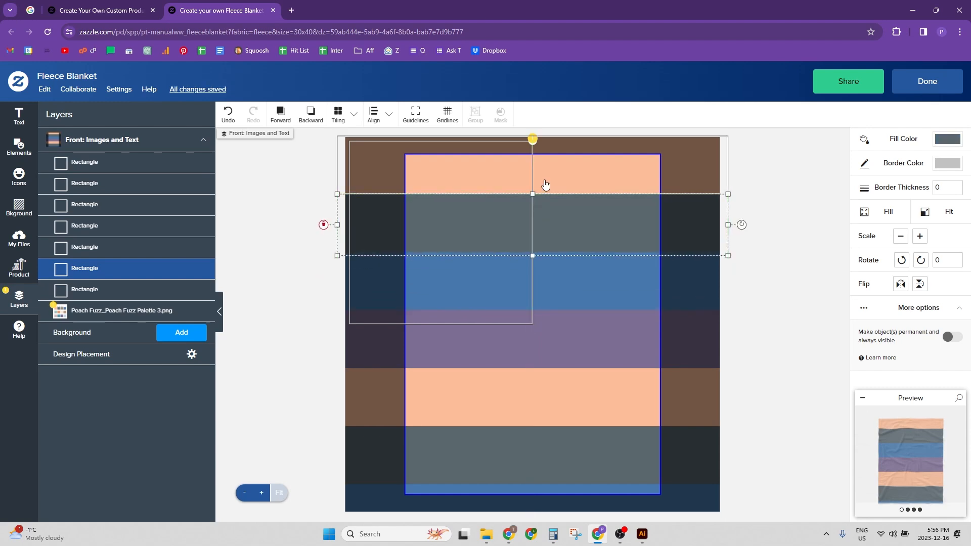
{"action": "left_click", "coordinate": [544, 184]}
{"action": "left_click_drag", "start_coordinate": [533, 195], "coordinate": [533, 202]}
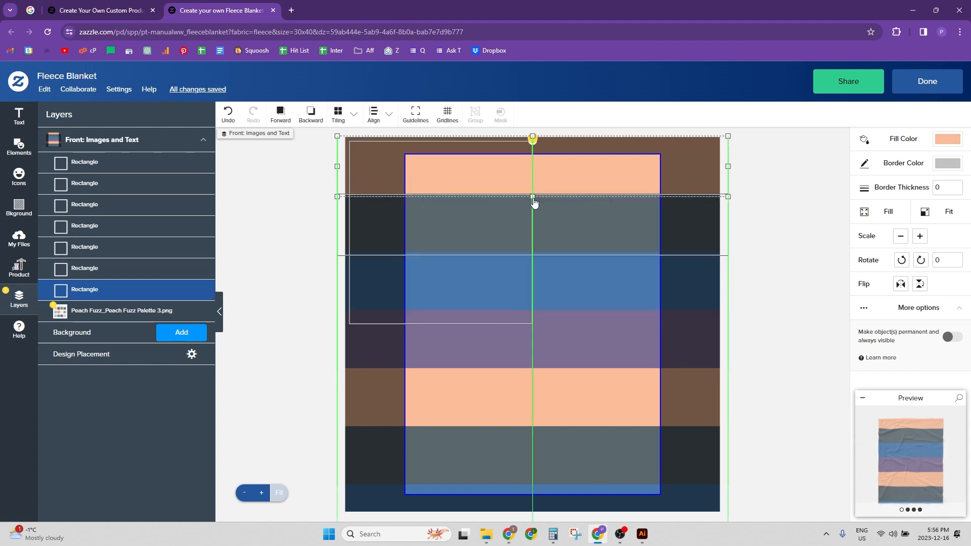
- Delete the Peach Fuzz Palette 3 image from the design
{"action": "left_click", "coordinate": [735, 202]}
{"action": "left_click", "coordinate": [159, 310]}
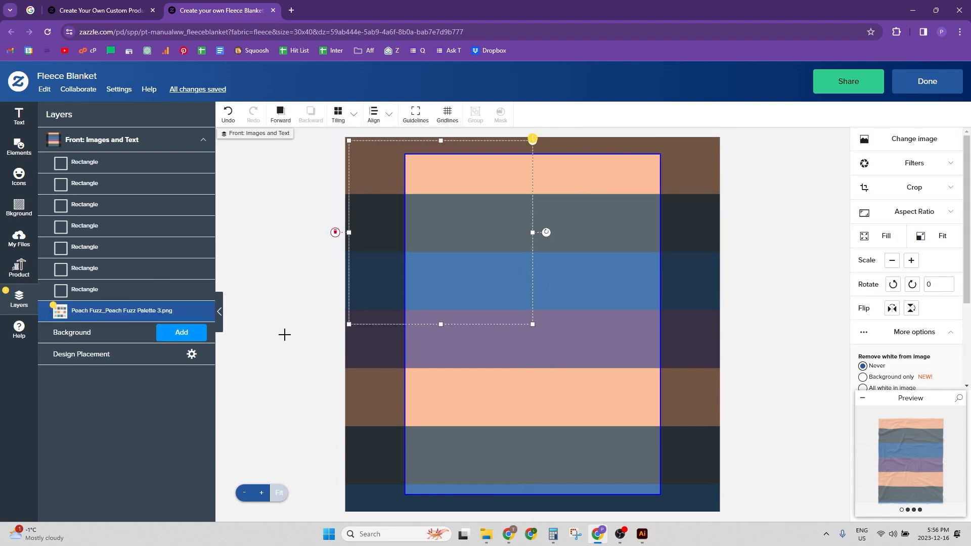
{"action": "key", "text": "Delete"}
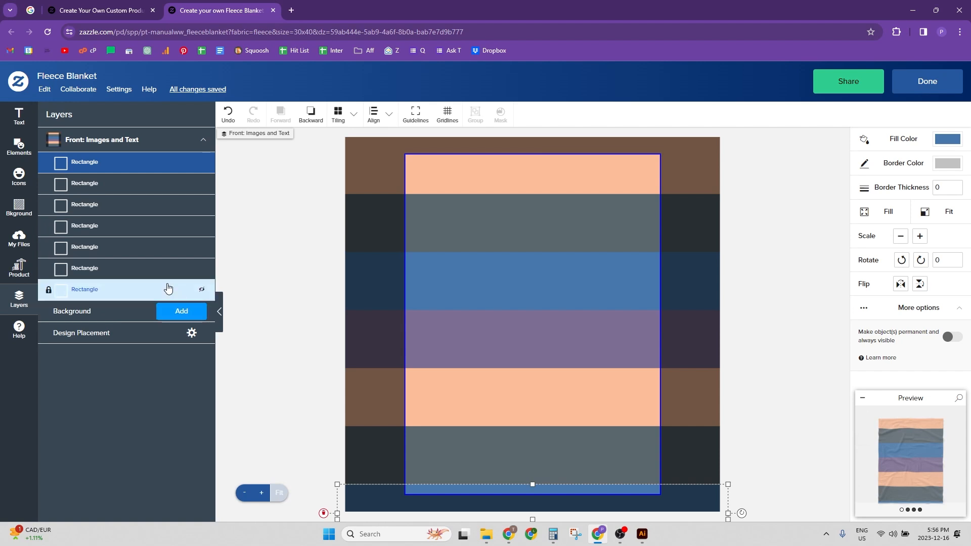
- Add the uploaded black heart image to the blanket design
{"action": "left_click", "coordinate": [21, 152]}
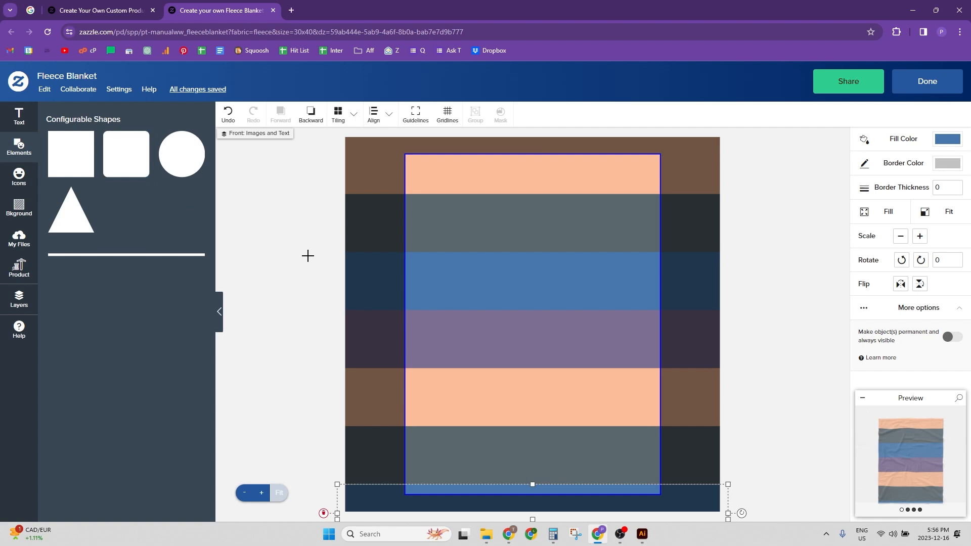
{"action": "left_click", "coordinate": [19, 238]}
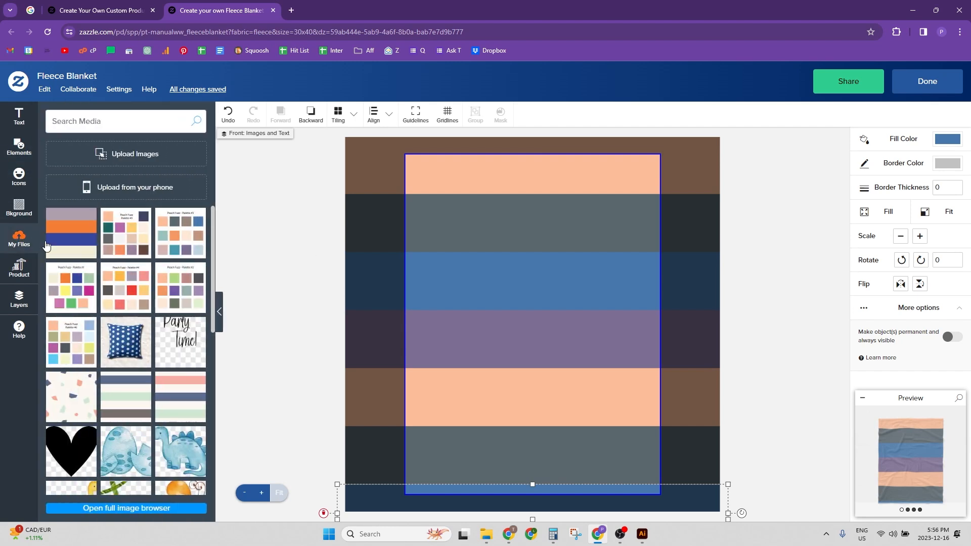
{"action": "left_click", "coordinate": [74, 461]}
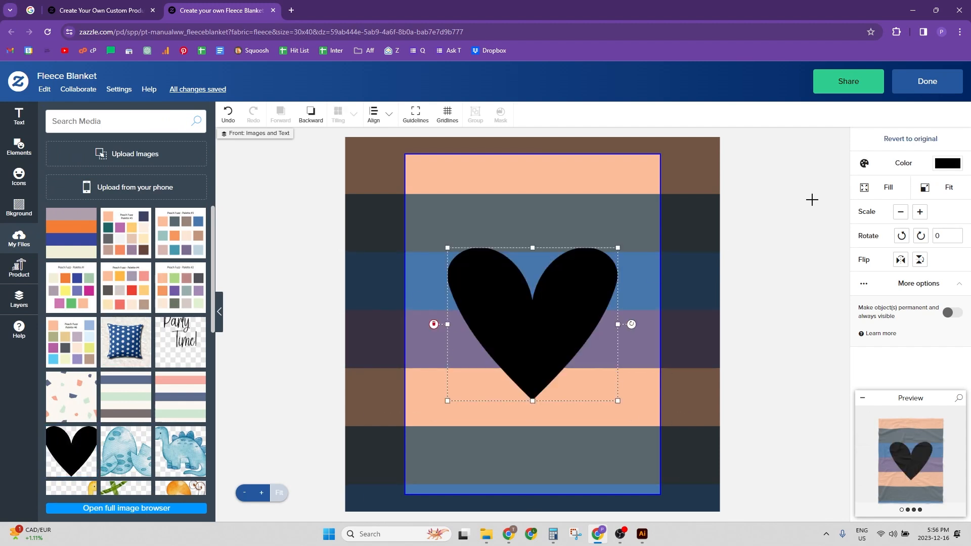
- Recolor the heart with recently used colors, trying purple, blue and tan #B89A87, and settle on slate #59676E
{"action": "left_click", "coordinate": [920, 171]}
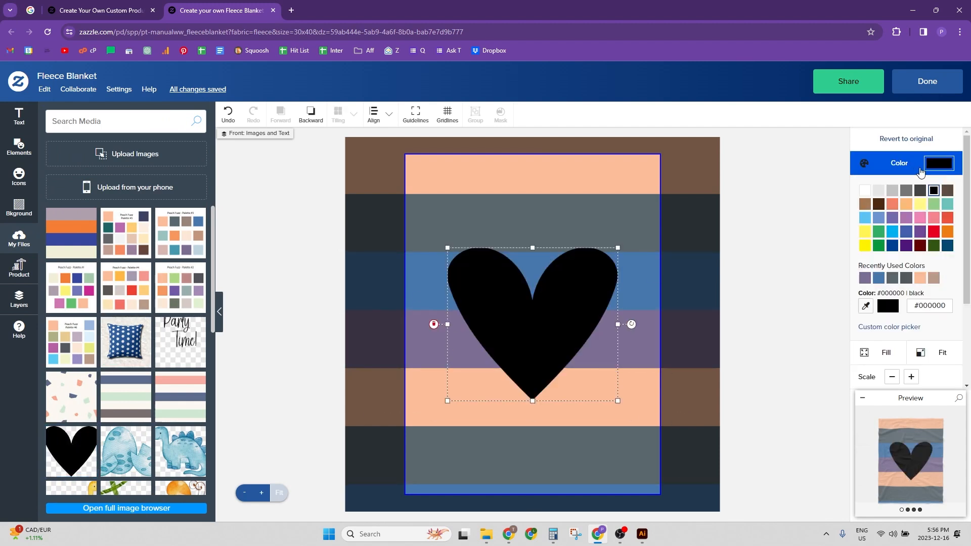
{"action": "left_click", "coordinate": [866, 278]}
{"action": "left_click", "coordinate": [878, 278]}
{"action": "left_click", "coordinate": [933, 278]}
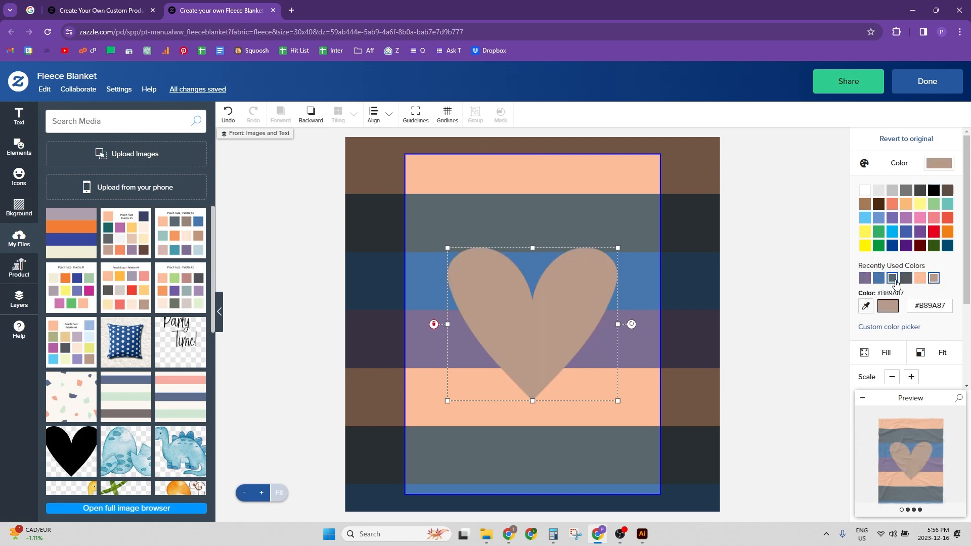
{"action": "left_click", "coordinate": [892, 278]}
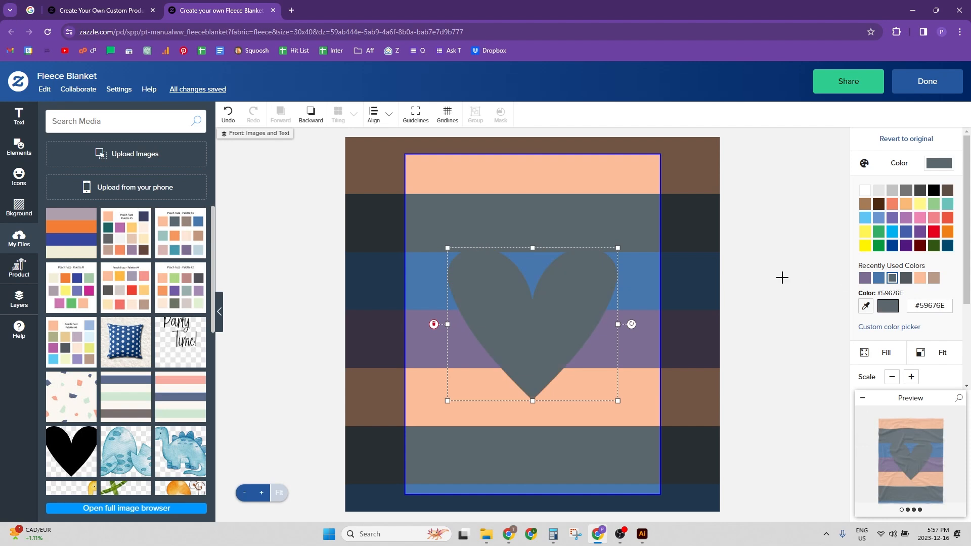